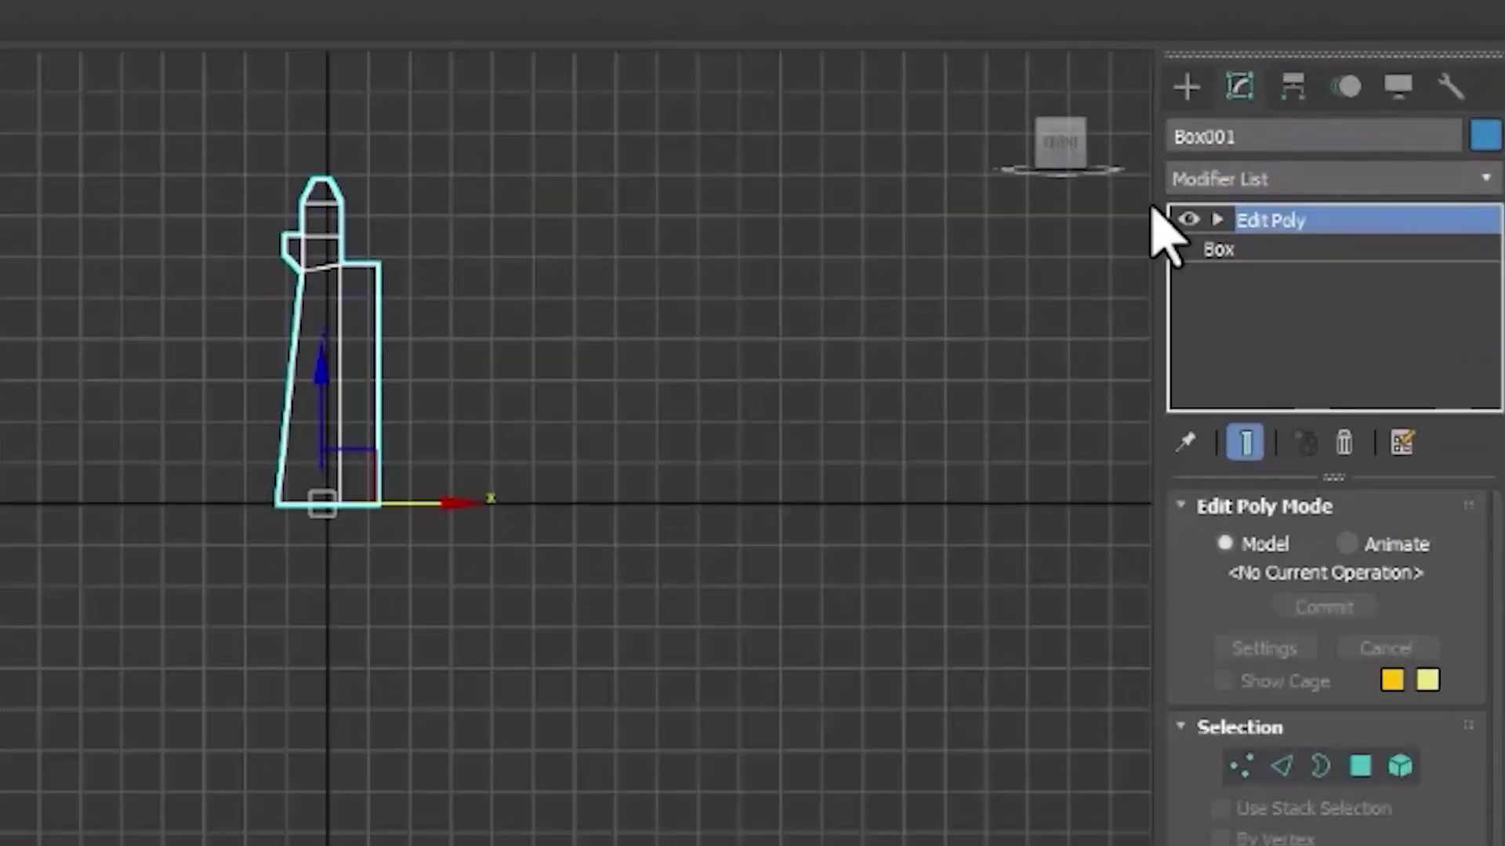
- Rename the box object Wall and hide it in the scene
drag(1266, 134, 1160, 132)
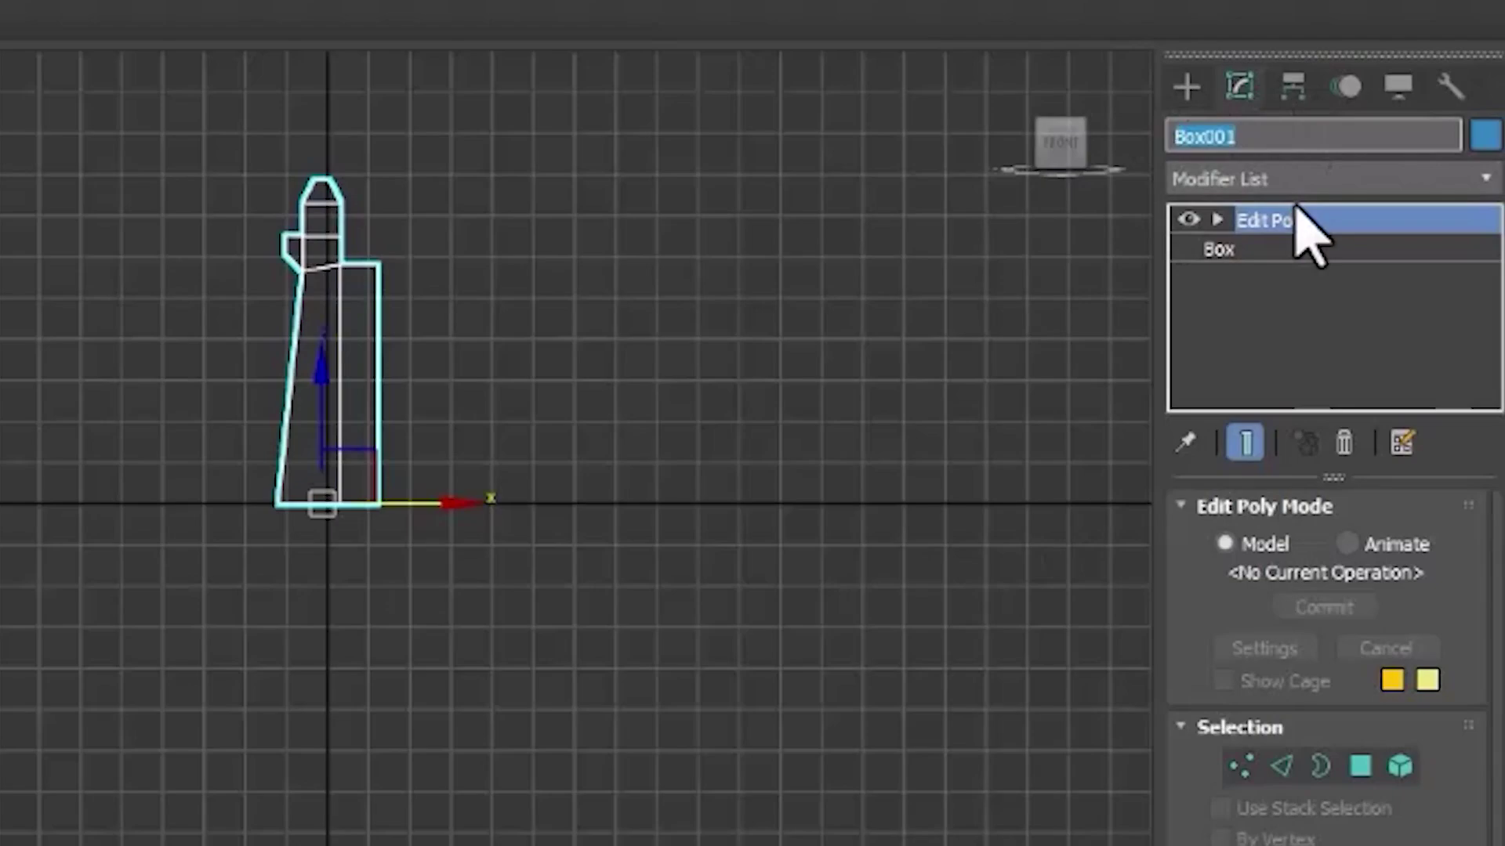
text(Wall)
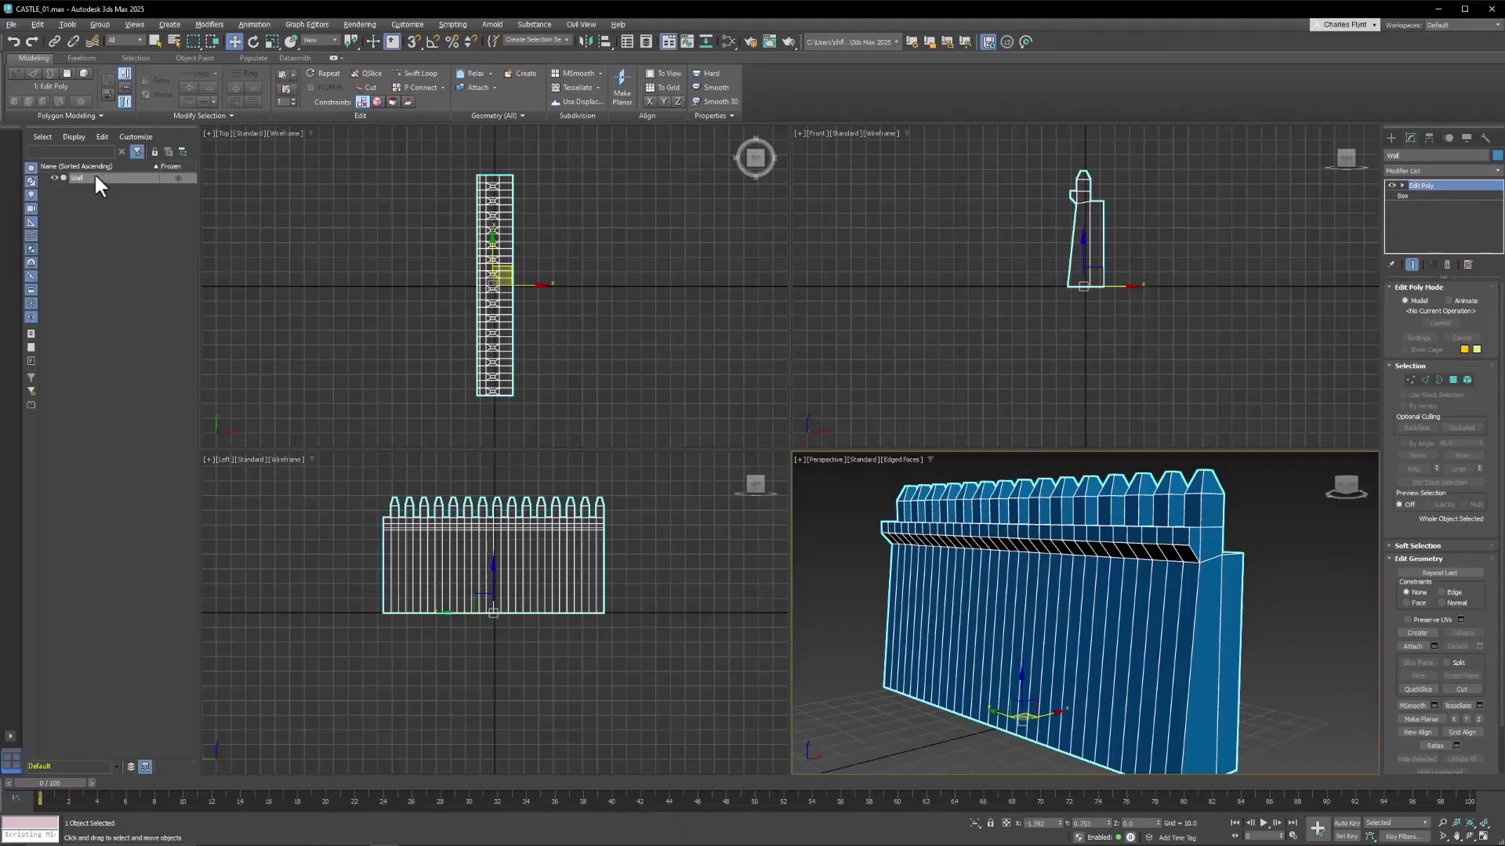
click(54, 176)
click(54, 177)
click(54, 176)
click(54, 177)
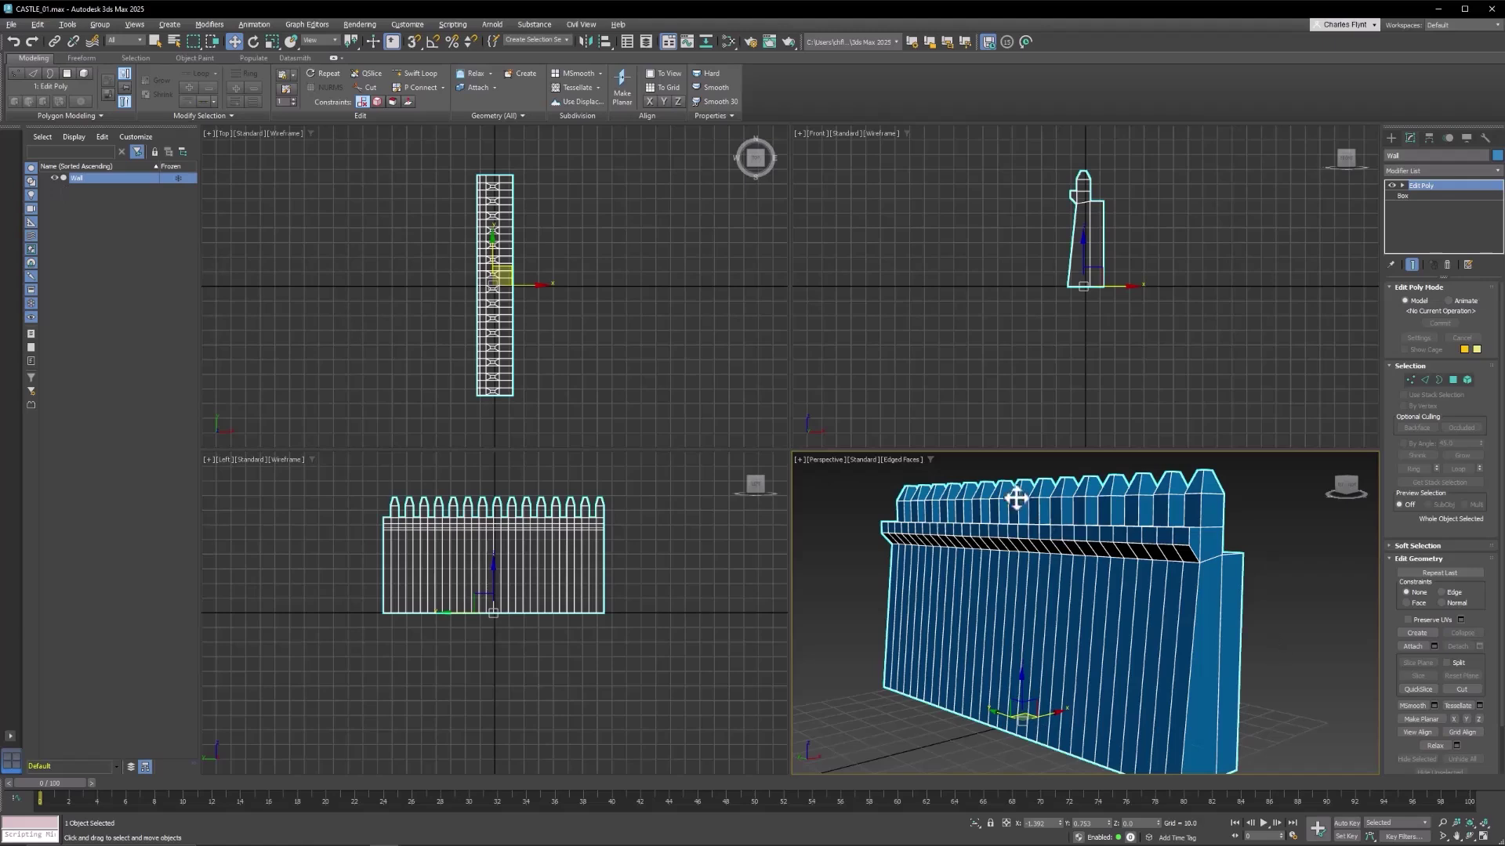
right_click(1071, 539)
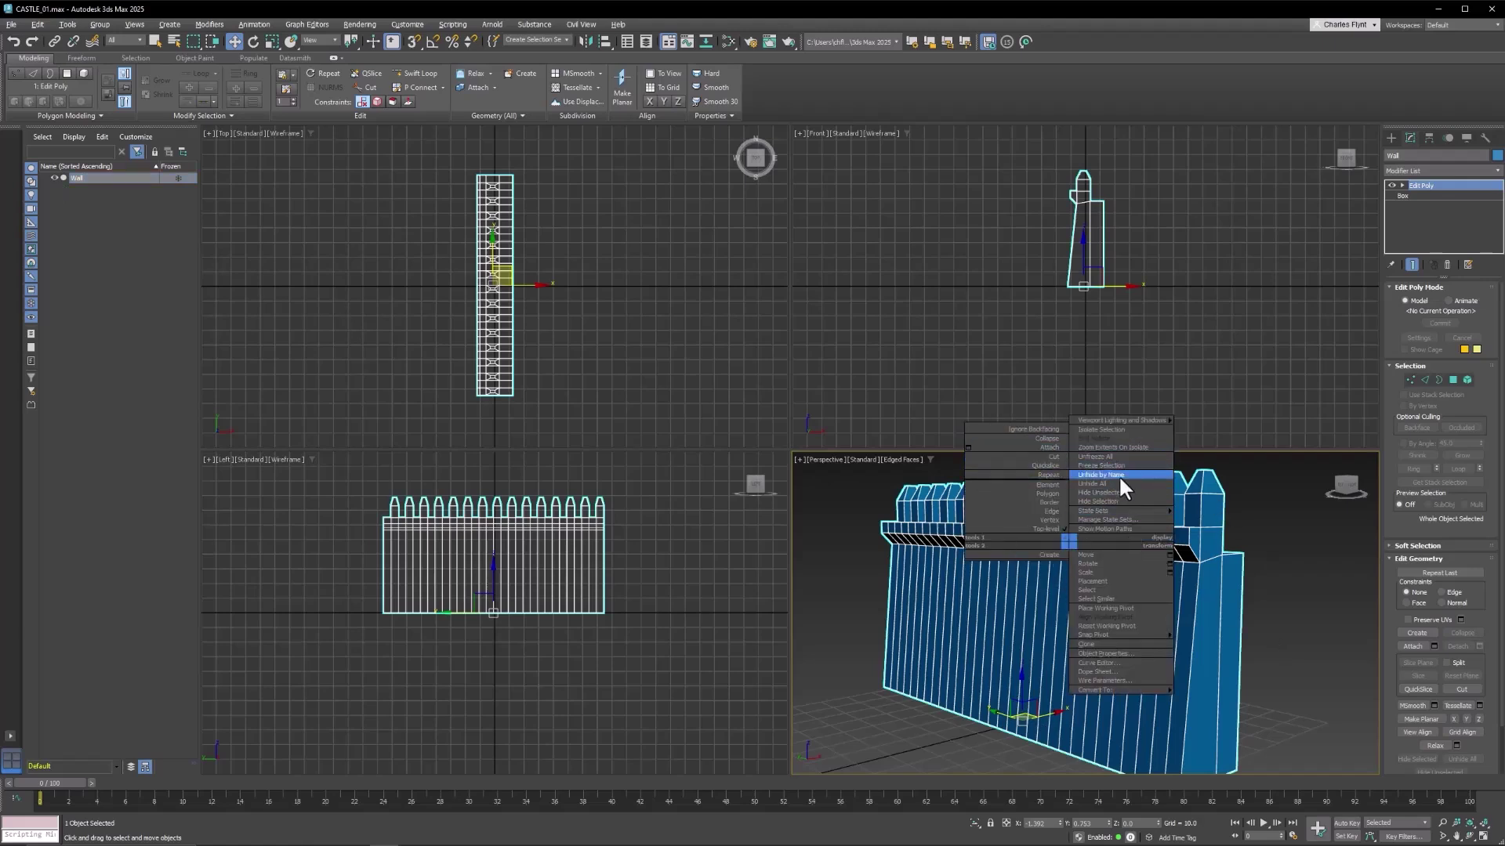
click(1128, 501)
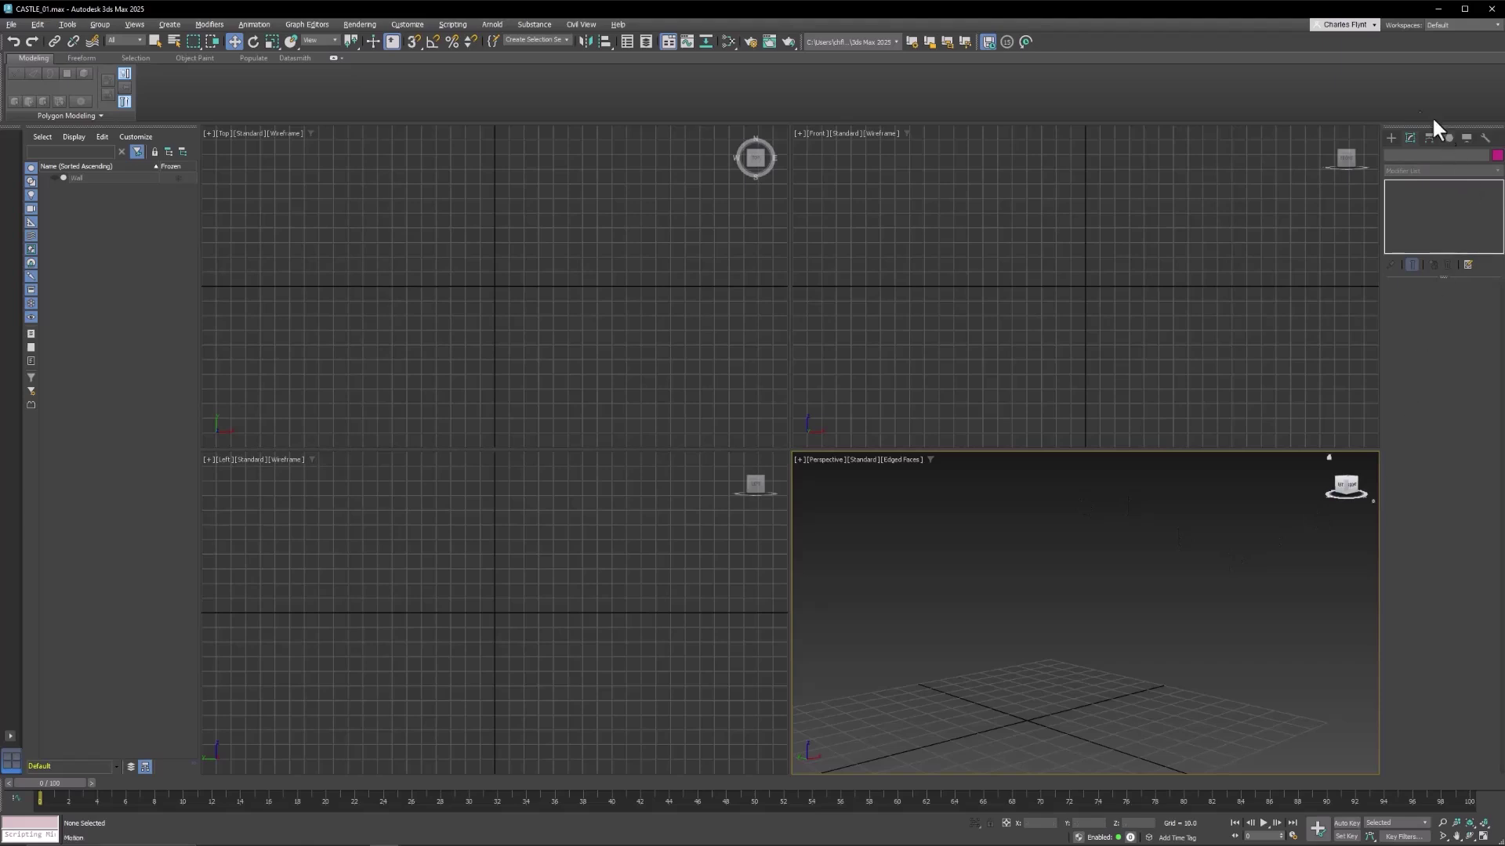
- Create a cylinder at the grid origin with a radius of about 16.5 and a height of about 77.5
click(1391, 139)
middle_drag(1094, 649, 1145, 592)
click(1408, 246)
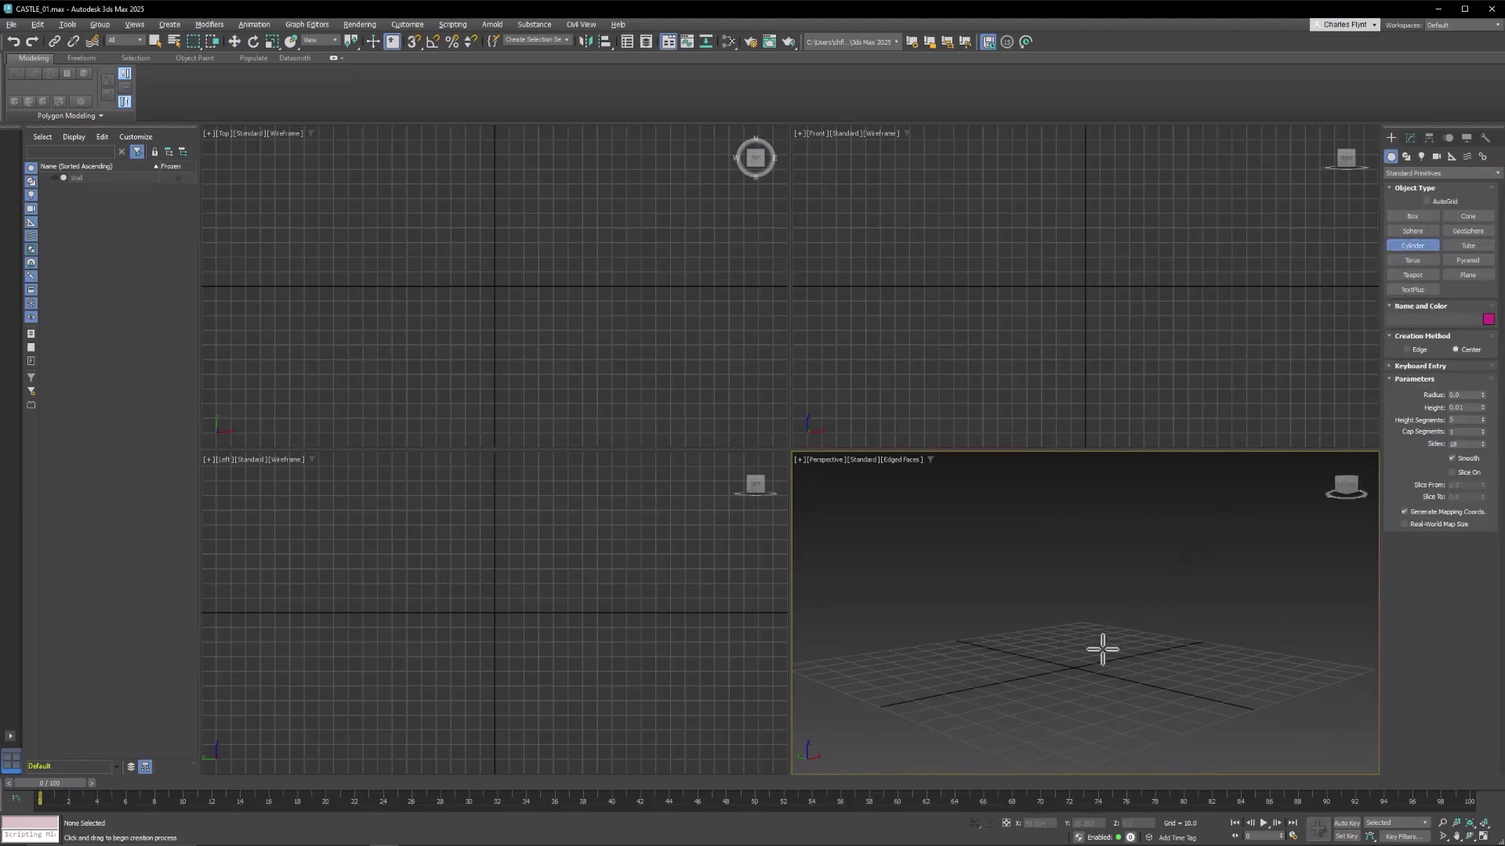
drag(1072, 667, 1119, 673)
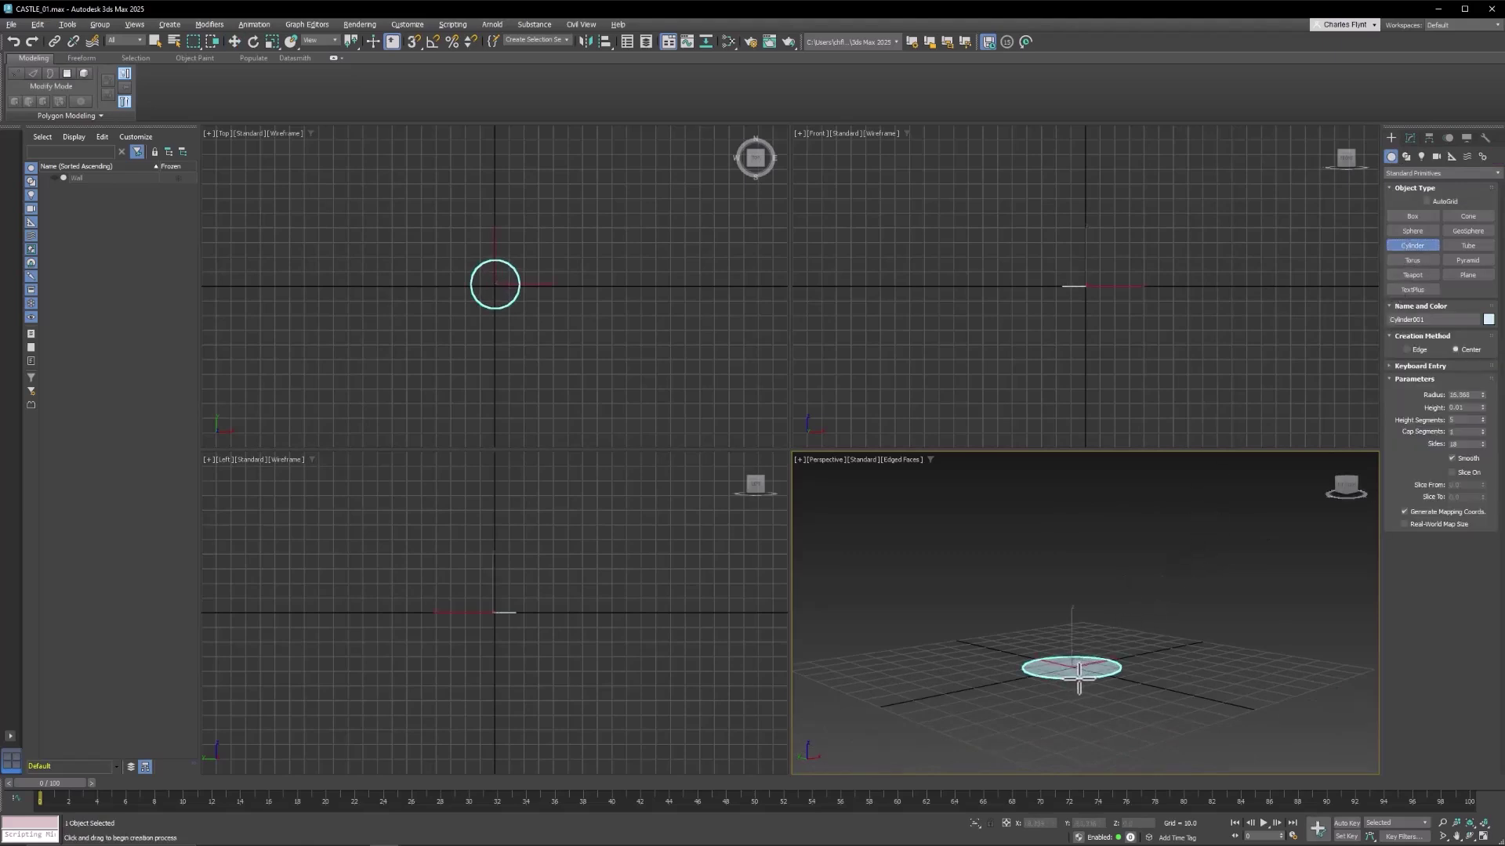
click(1065, 430)
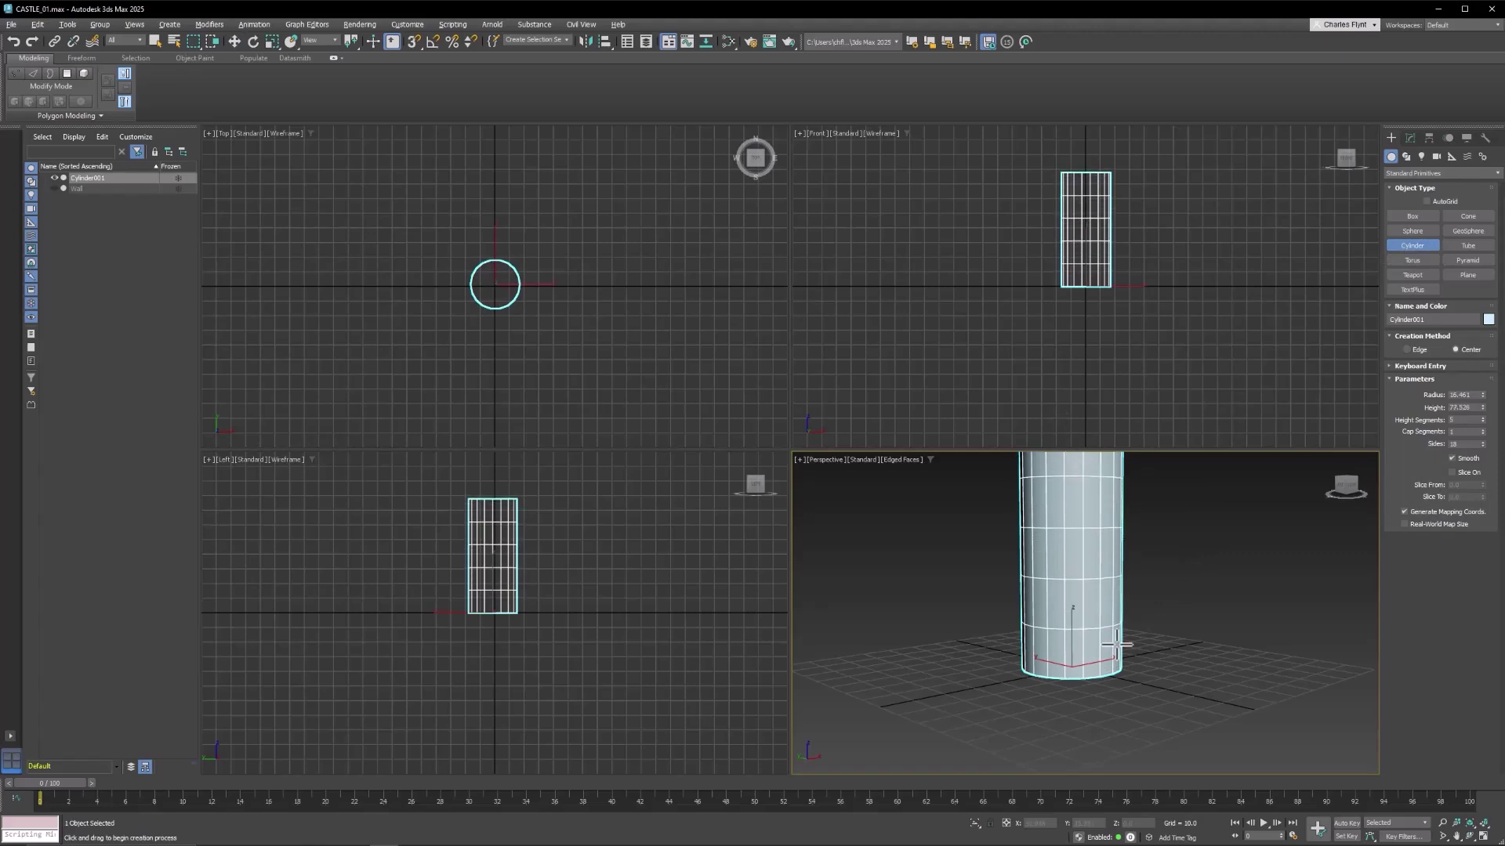
right_click(1178, 572)
middle_drag(1177, 567, 1179, 600)
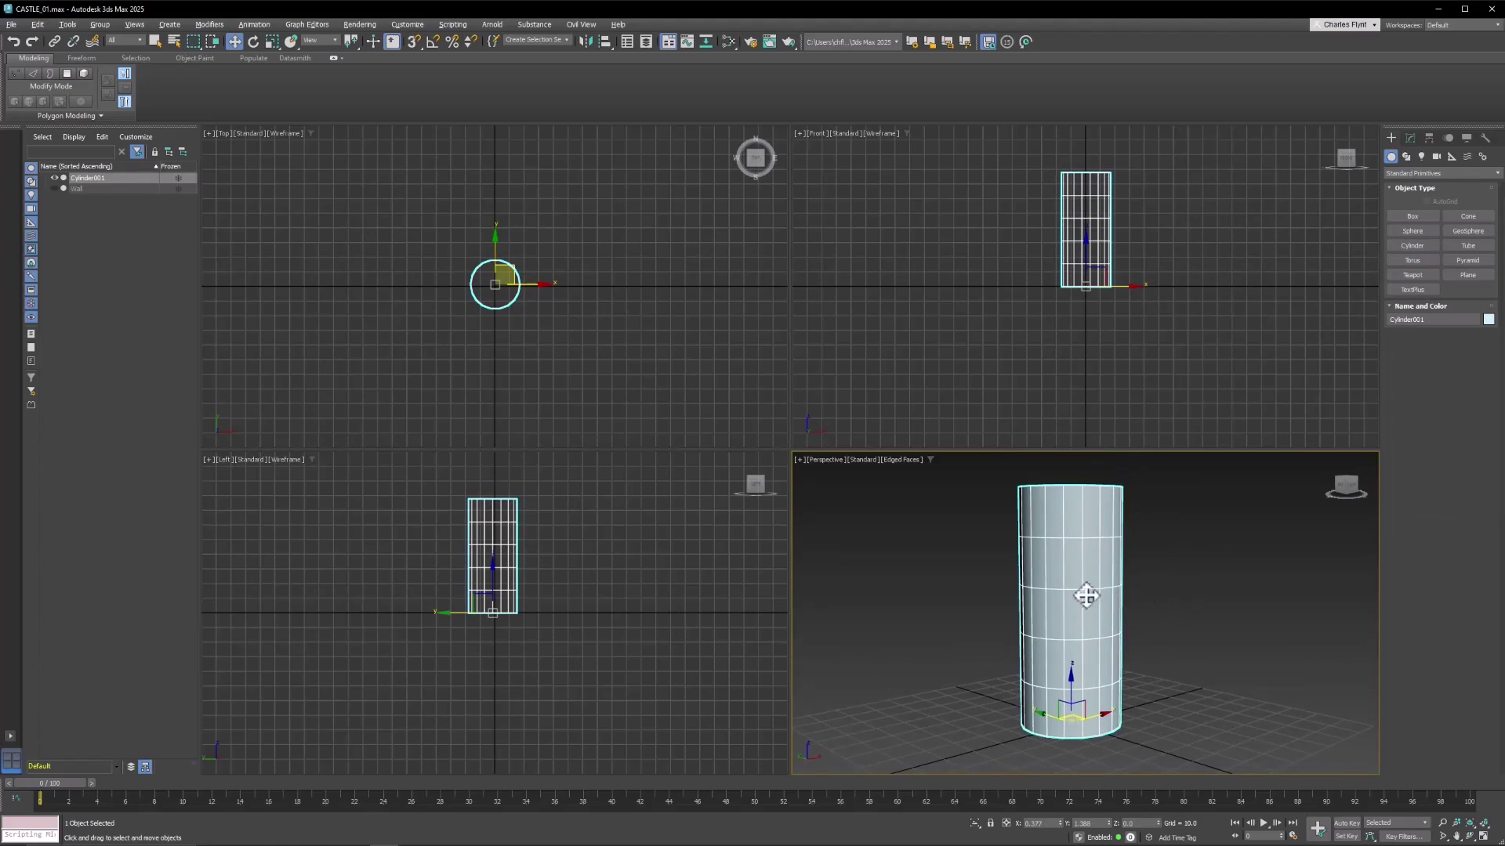
middle_drag(1084, 592, 1087, 598)
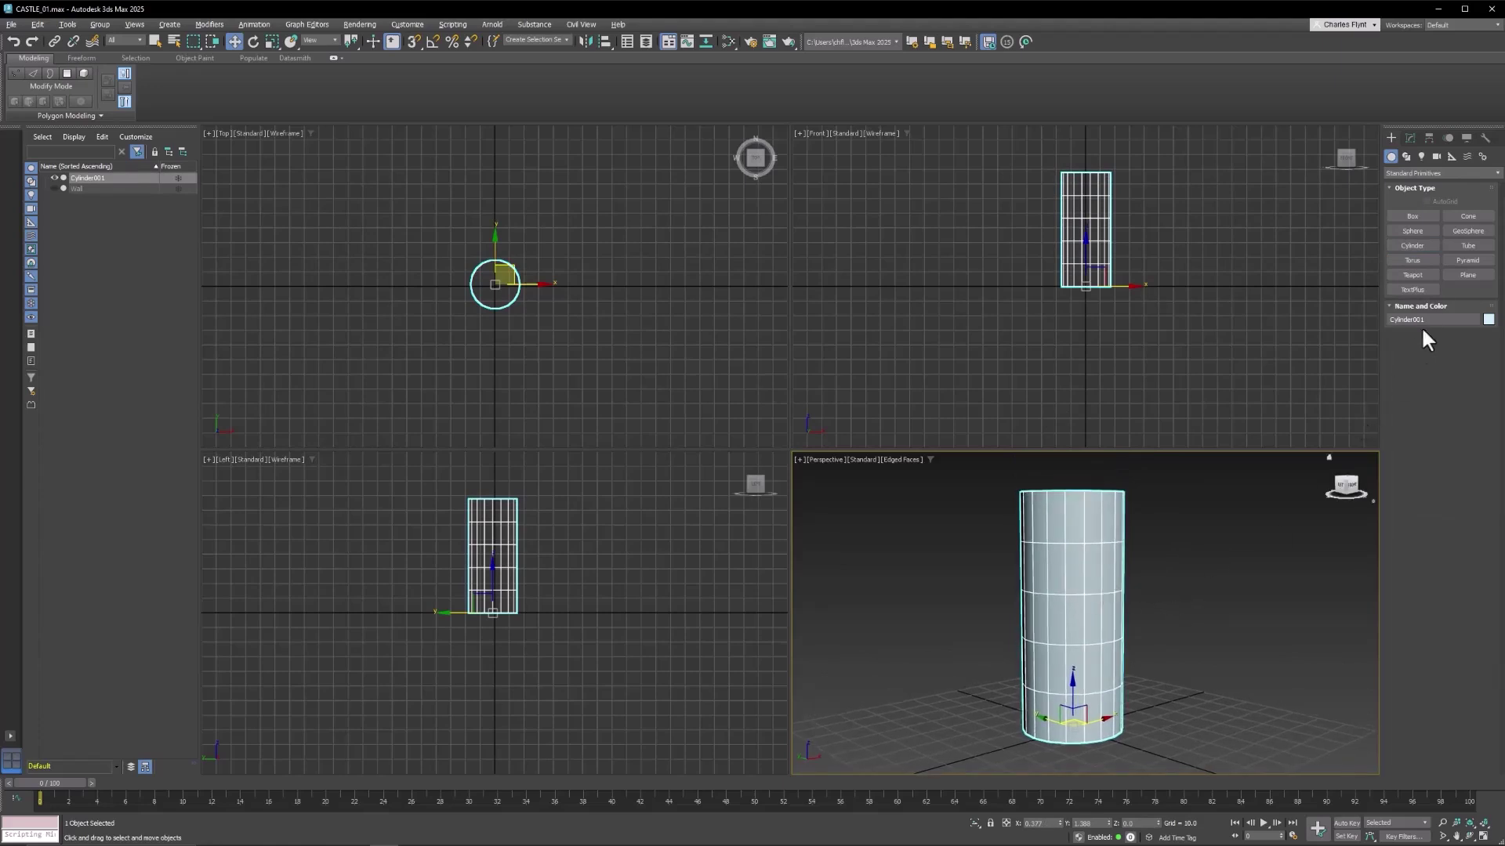
- Set the cylinder's height segments to 10
click(1408, 137)
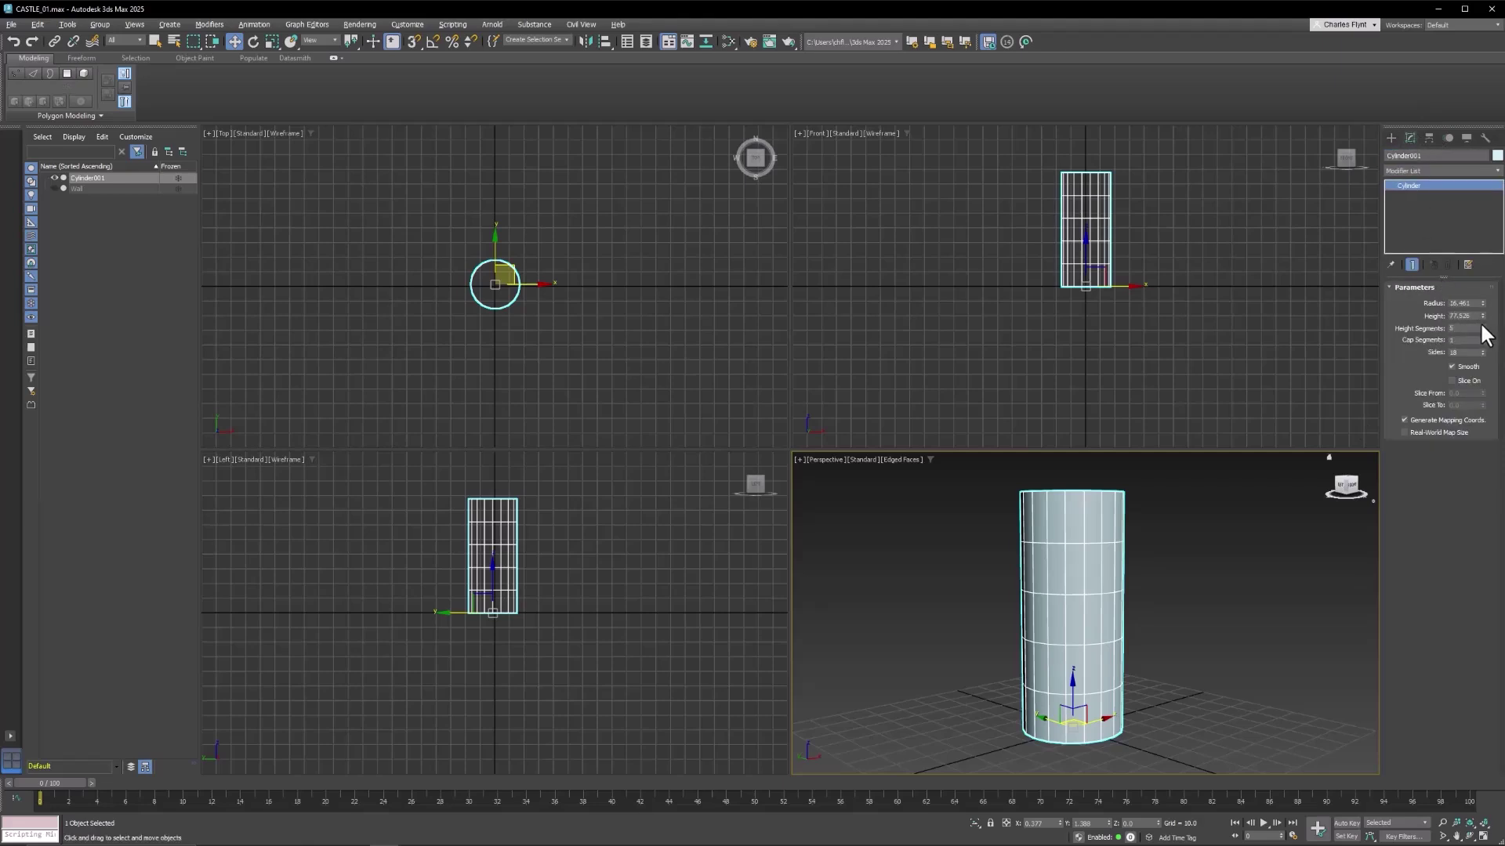
drag(1482, 326, 1482, 326)
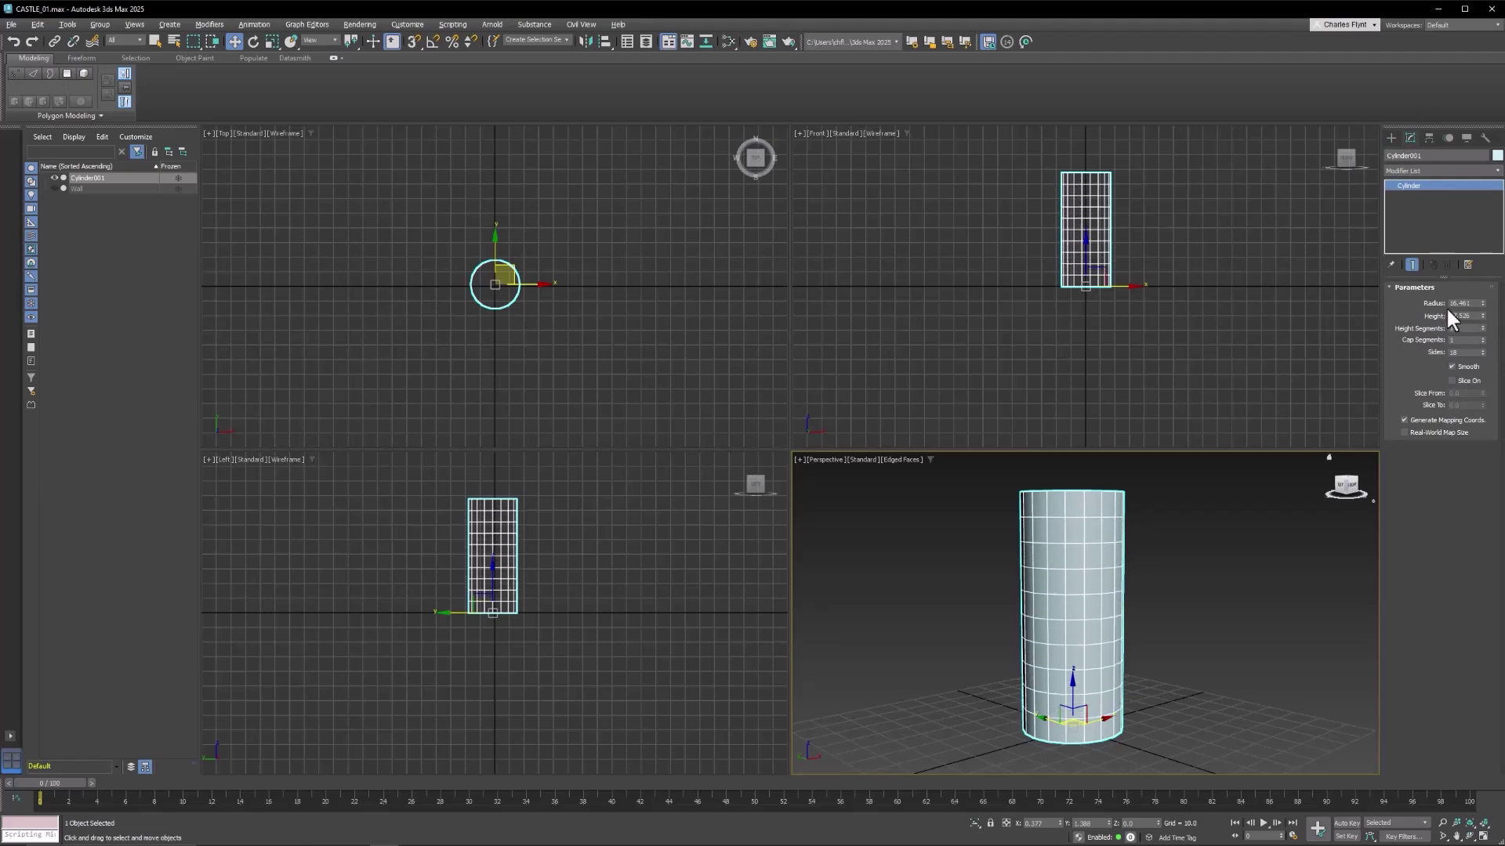
click(905, 467)
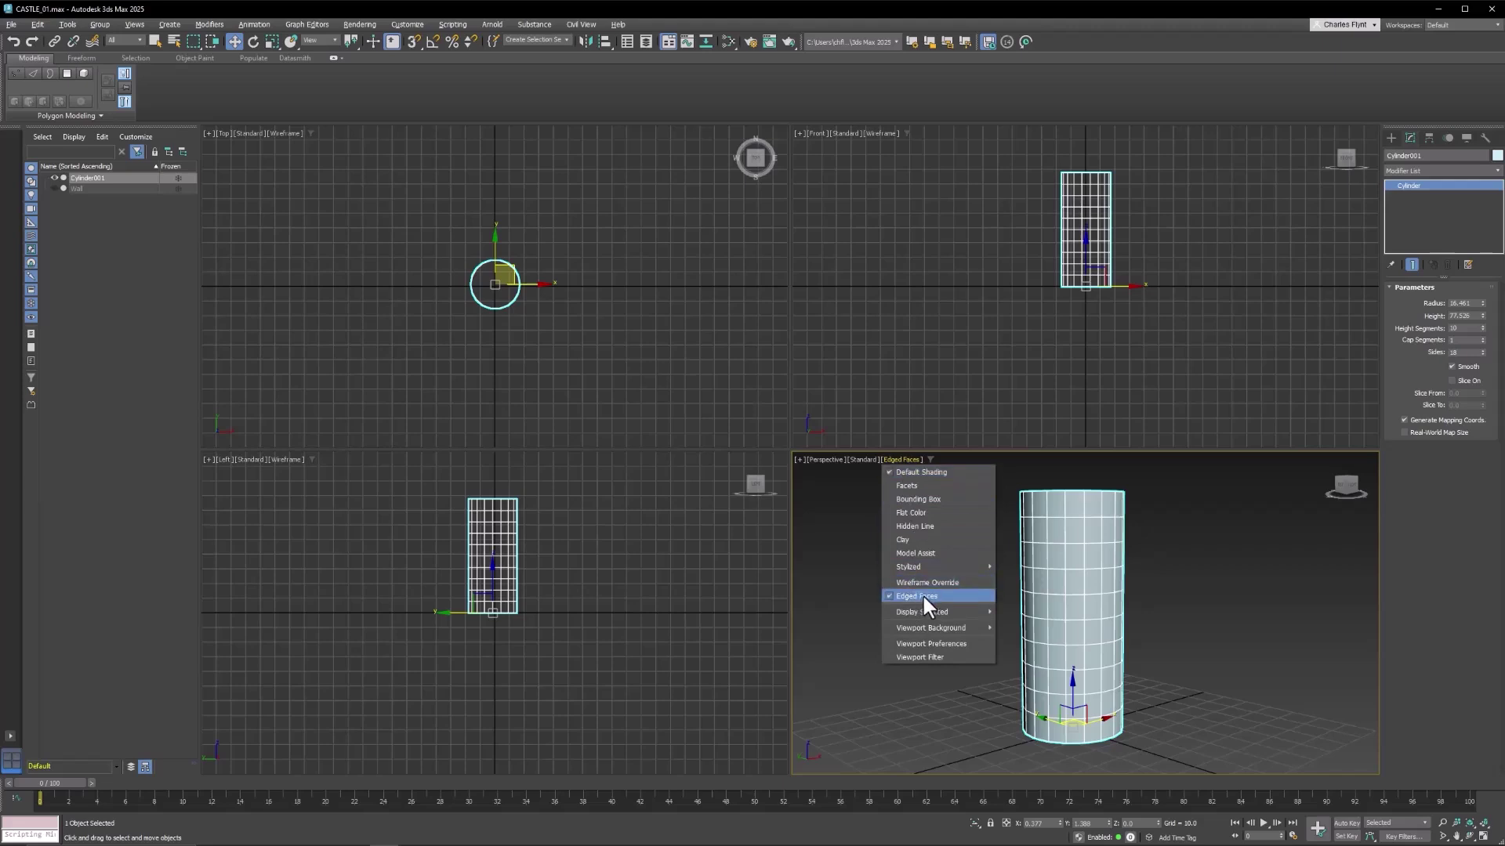
click(1258, 556)
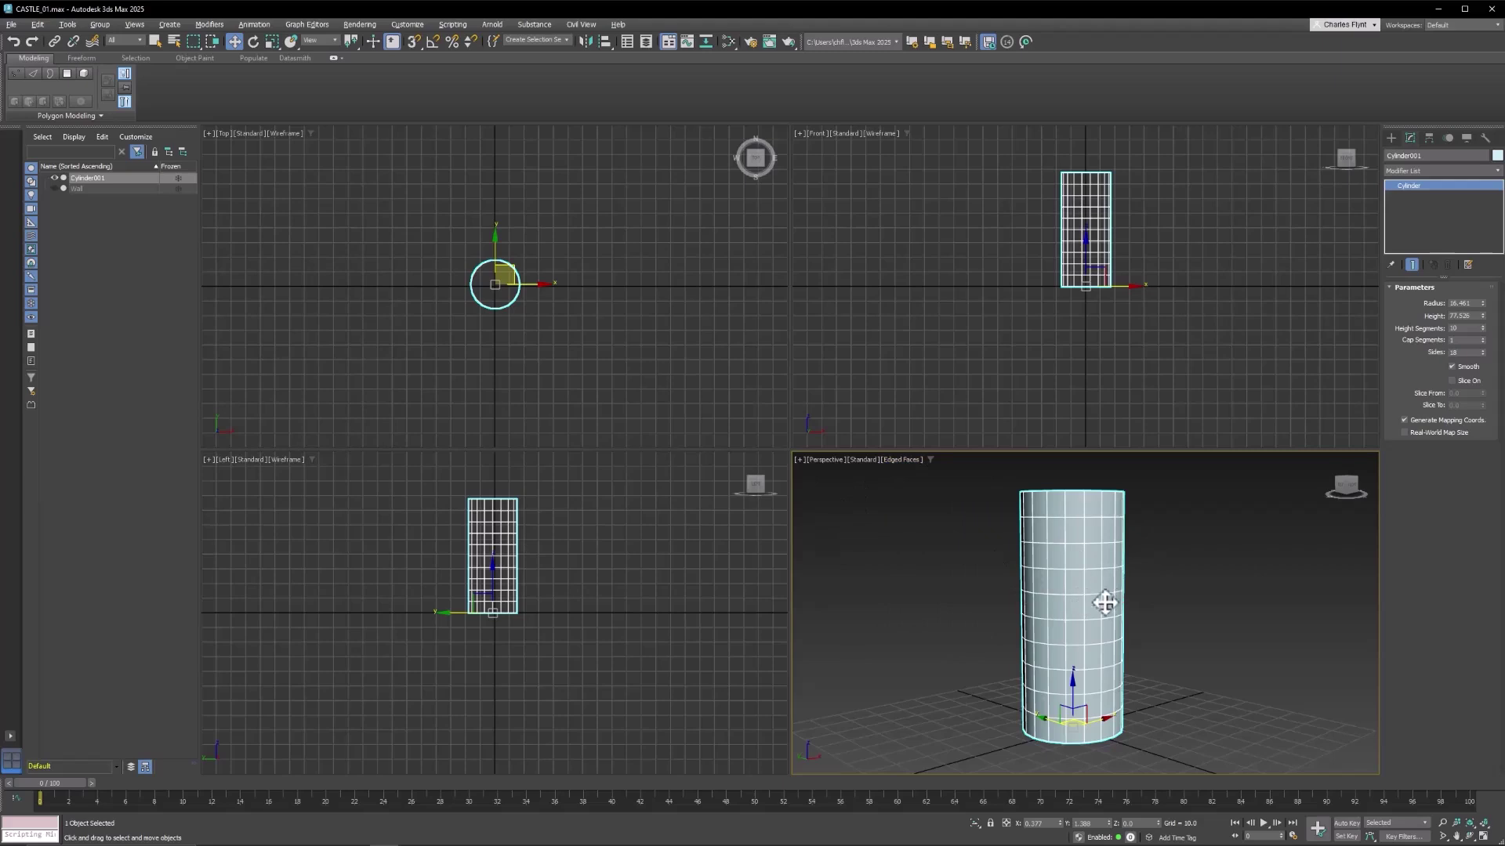
- Set the cylinder's cap segments to 3 to divide the top into concentric rings
alt+middle_drag(1102, 602, 1084, 623)
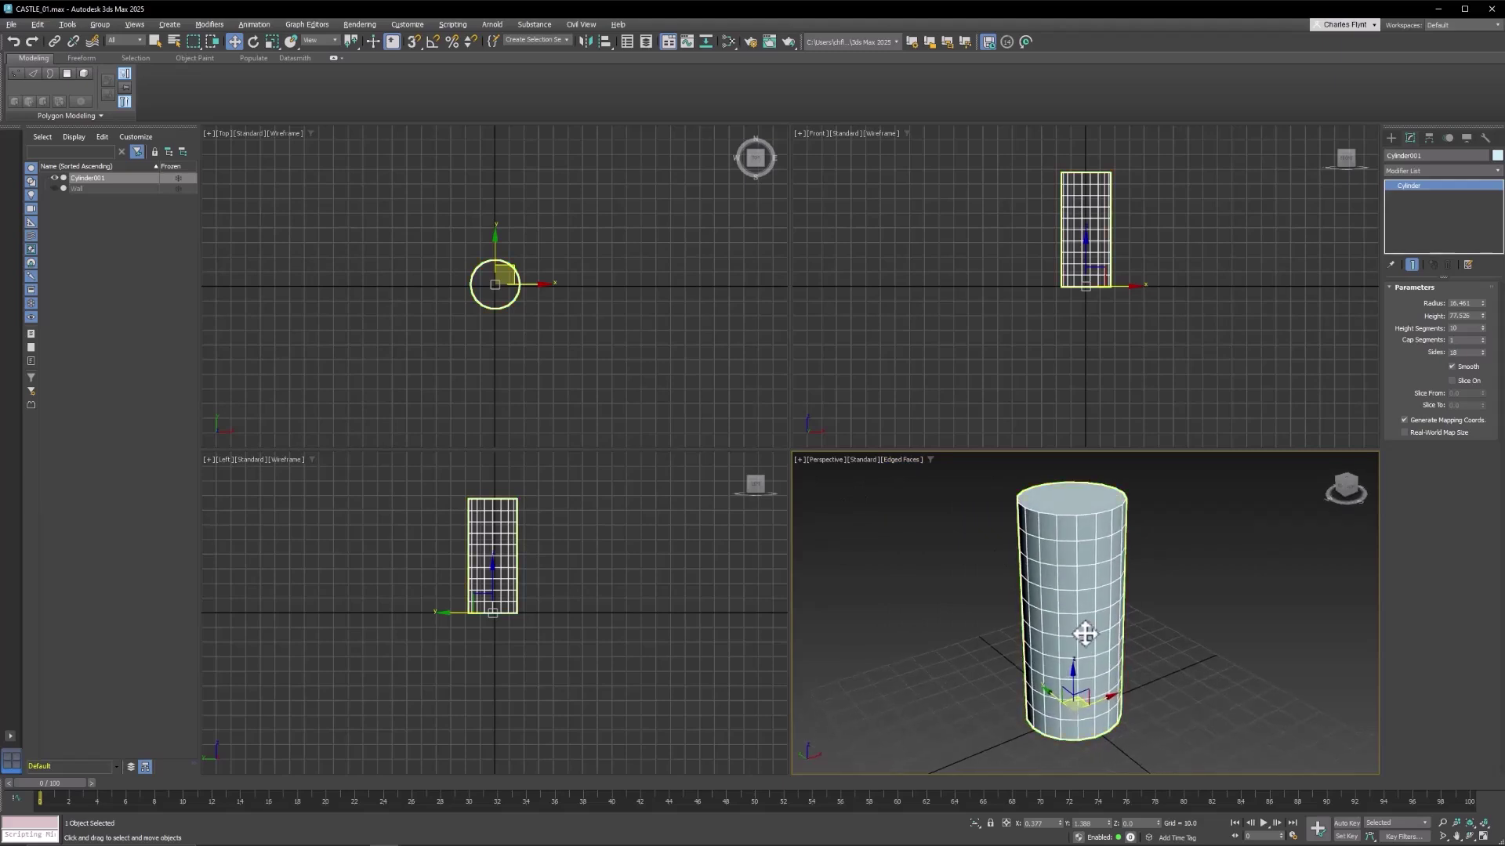
click(1482, 337)
click(1482, 337)
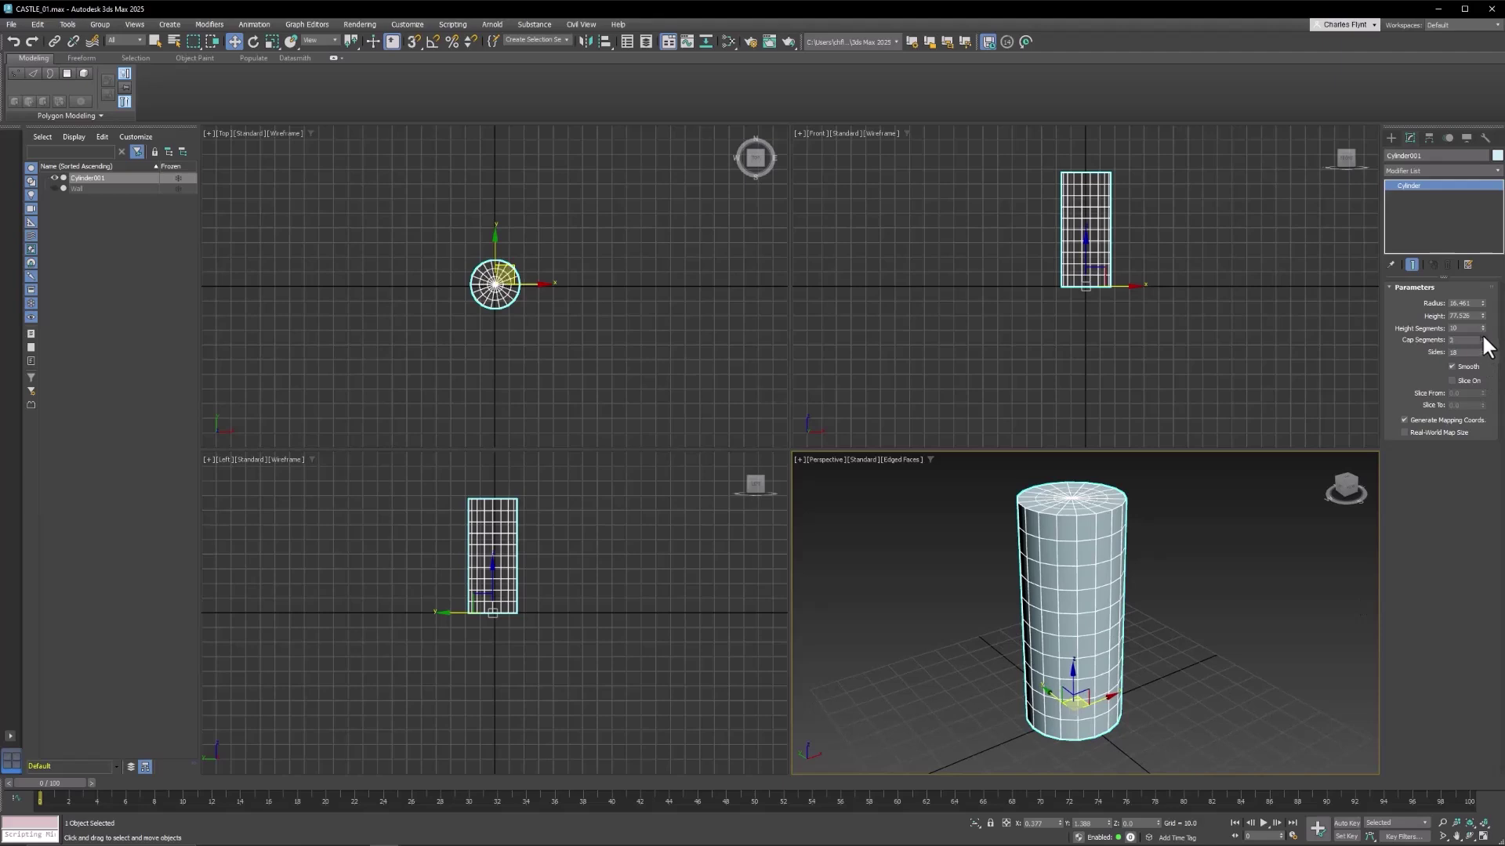
scroll(1106, 532, up, 4)
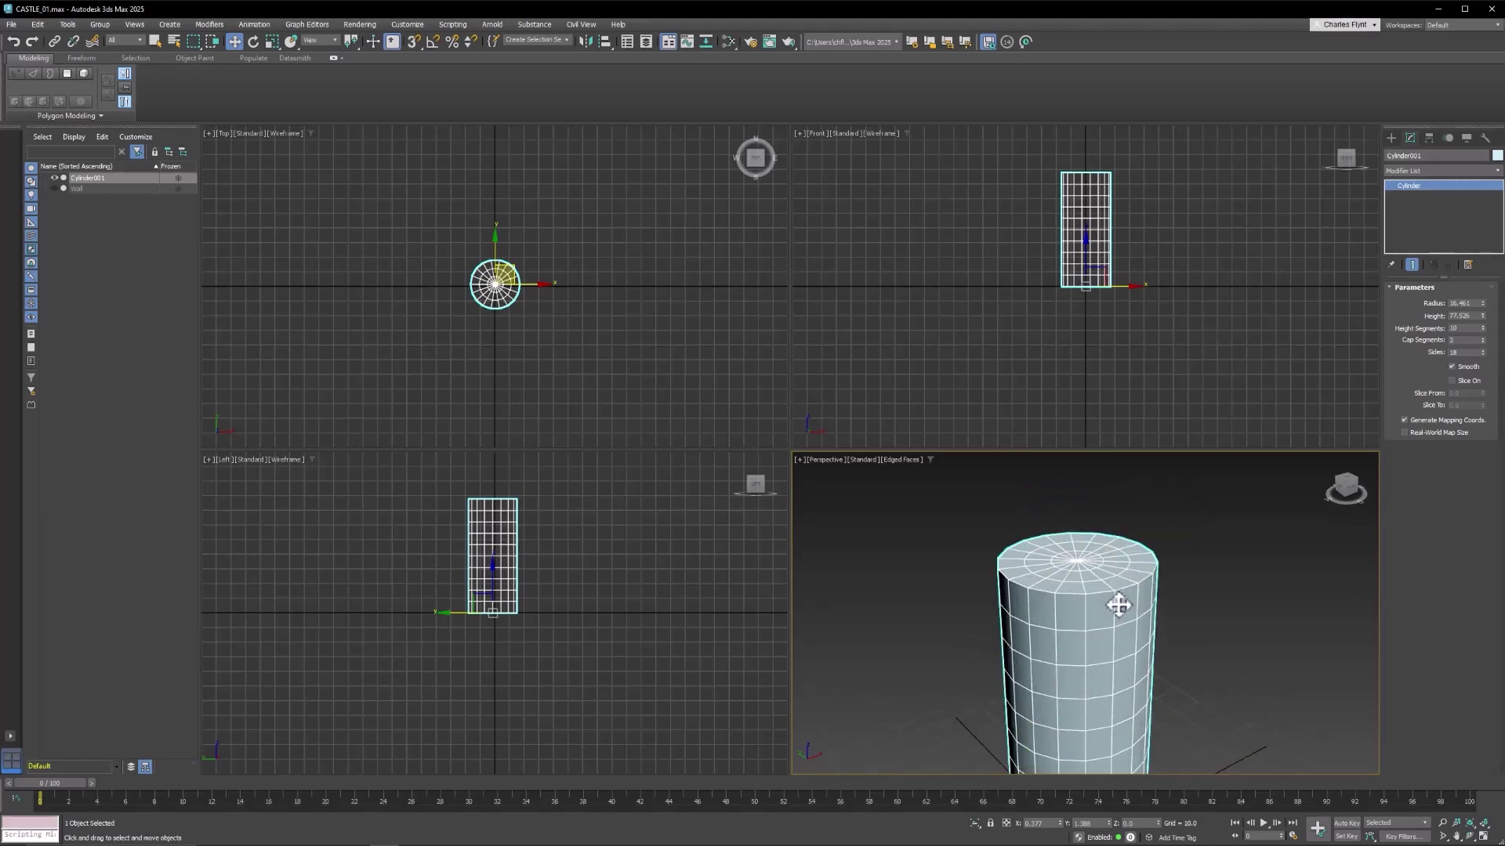
scroll(1114, 581, down, 3)
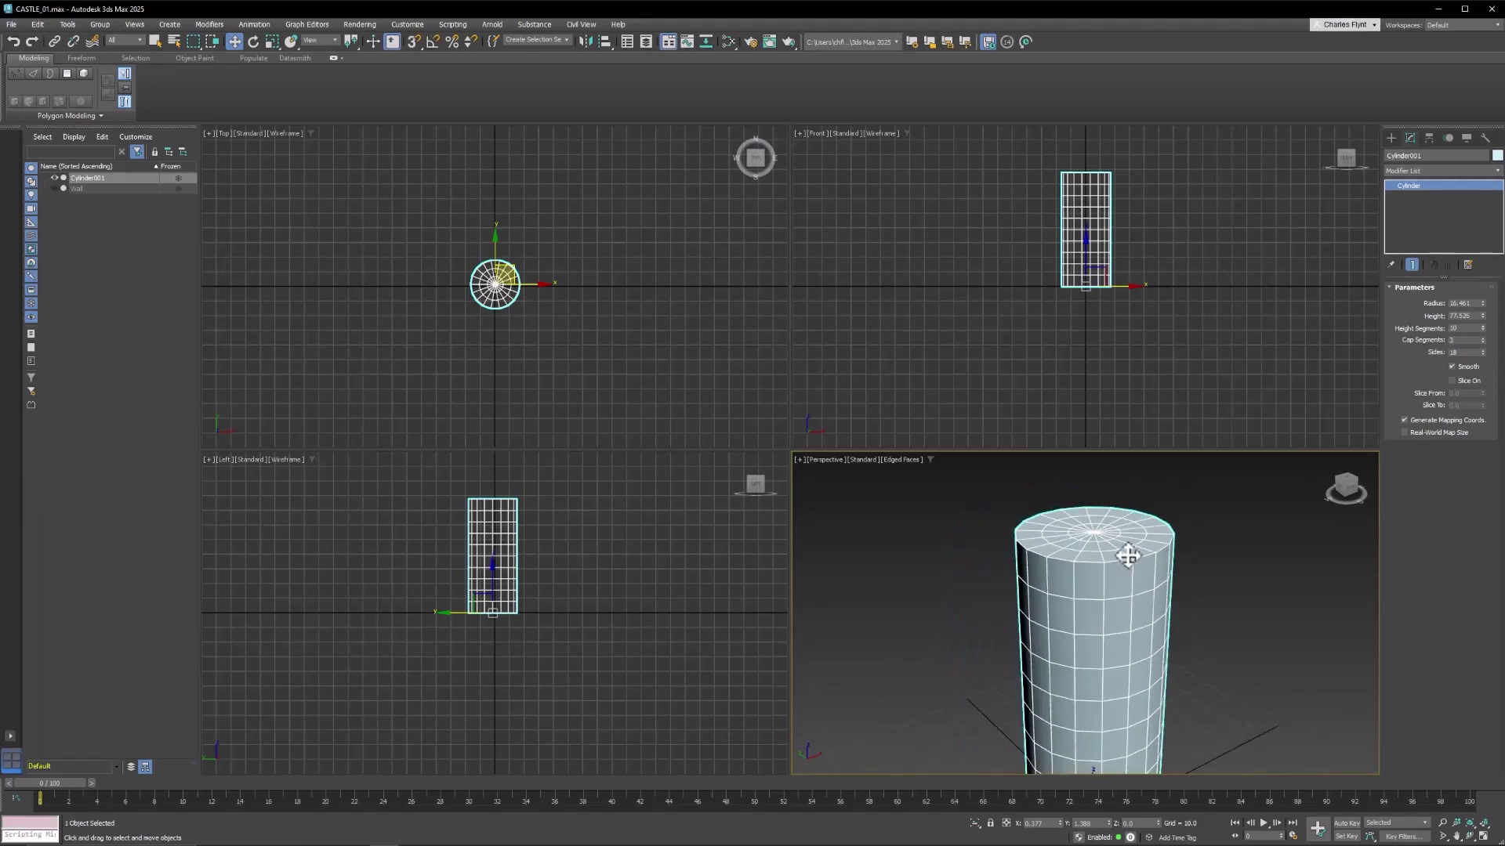
scroll(1124, 561, down, 2)
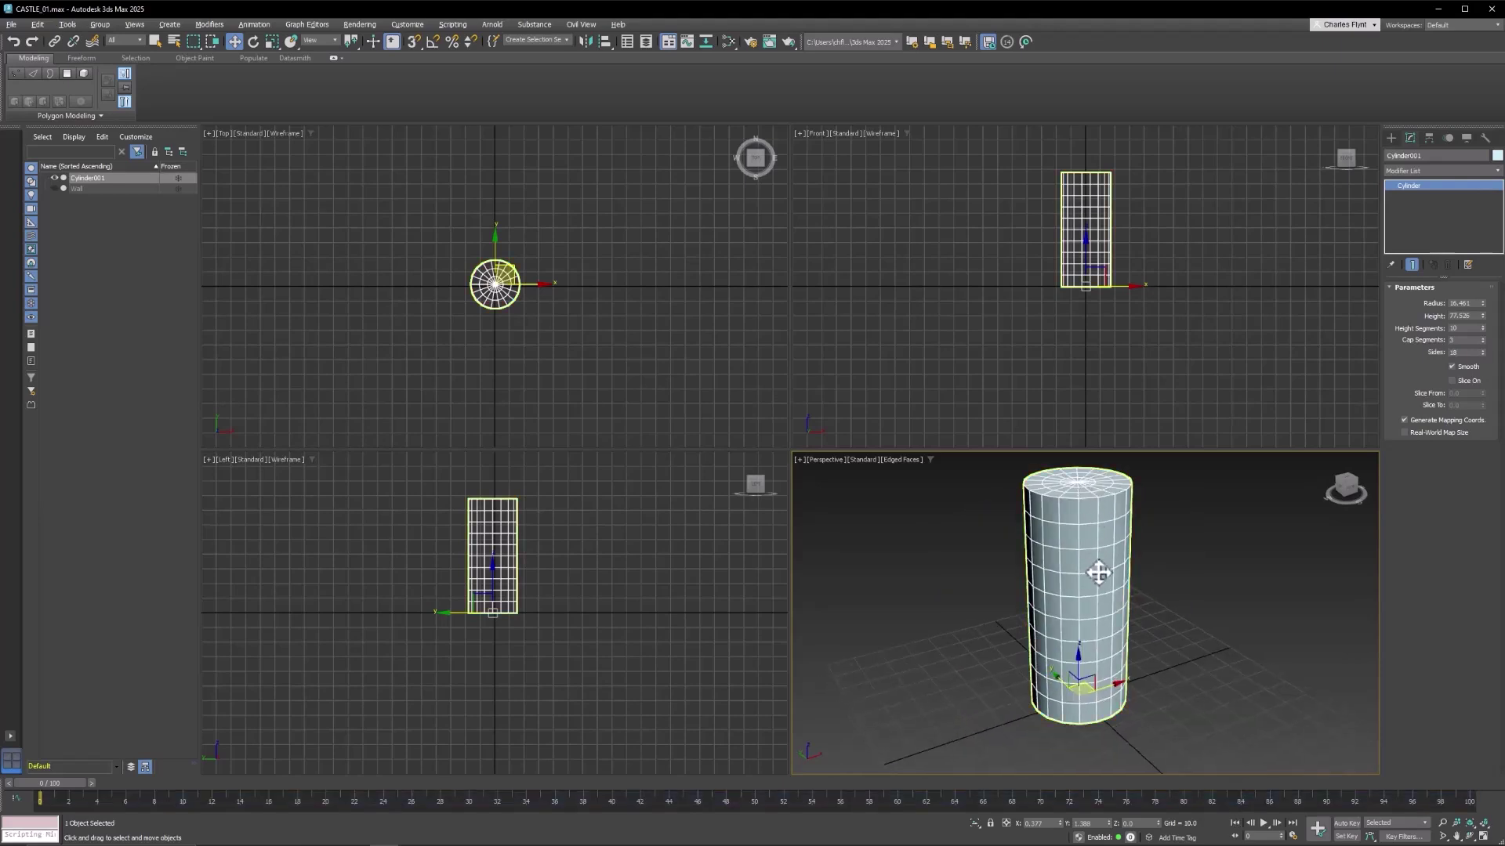
mouse_move(1117, 573)
alt+middle_down()
mouse_move(1132, 539)
mouse_move(1113, 586)
alt+middle_up()
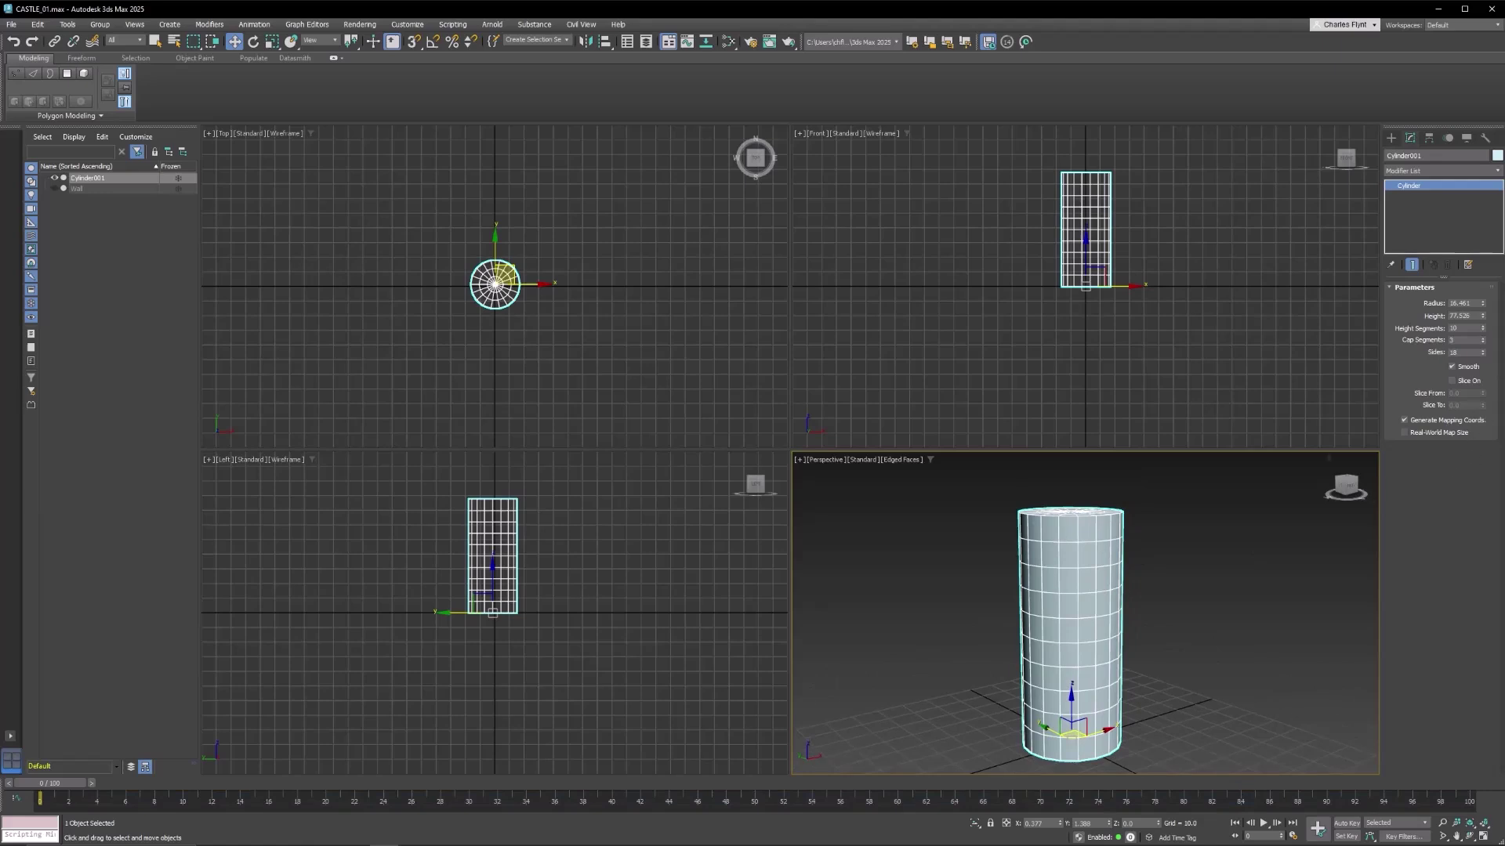
- Adjust the cylinder's proportions to a radius of about 17.7 and a height of about 90
drag(1484, 318, 1486, 282)
alt+middle_drag(1211, 590, 1211, 595)
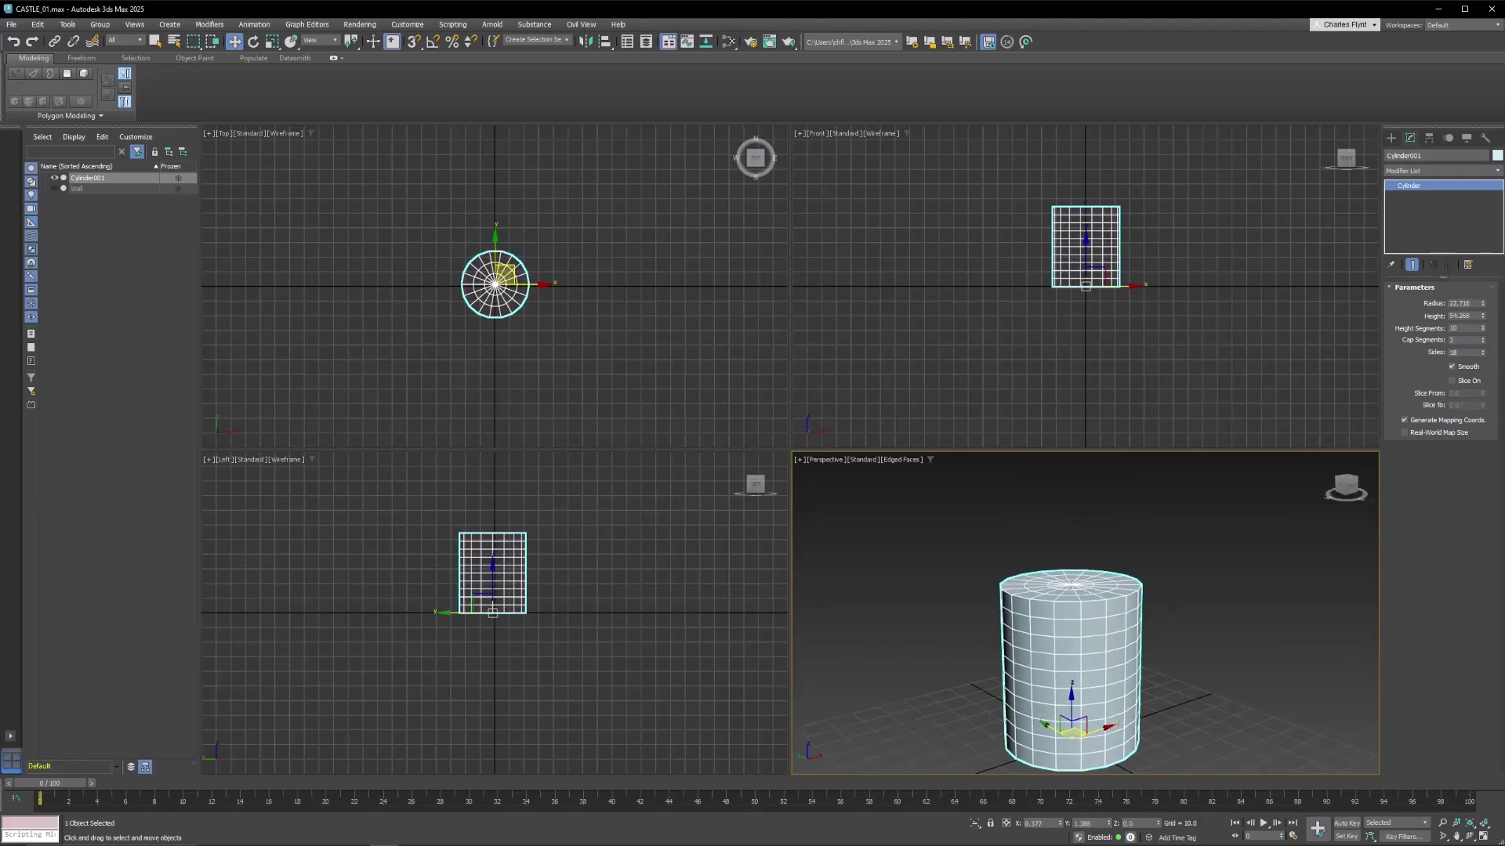
mouse_move(1483, 318)
mouse_down()
mouse_move(1499, 283)
mouse_move(1485, 317)
mouse_up()
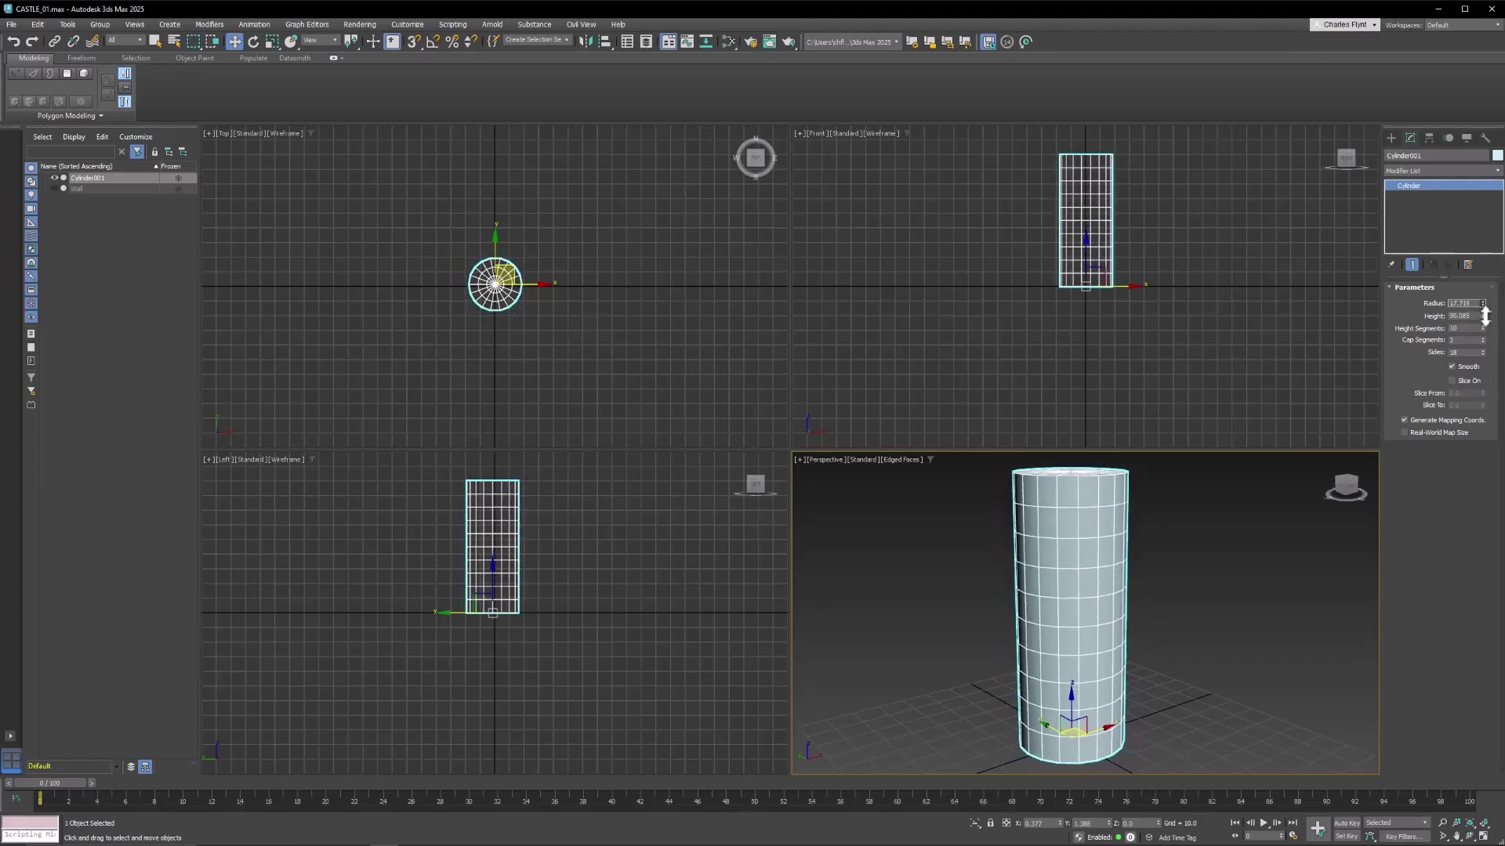
middle_drag(1109, 599, 1126, 660)
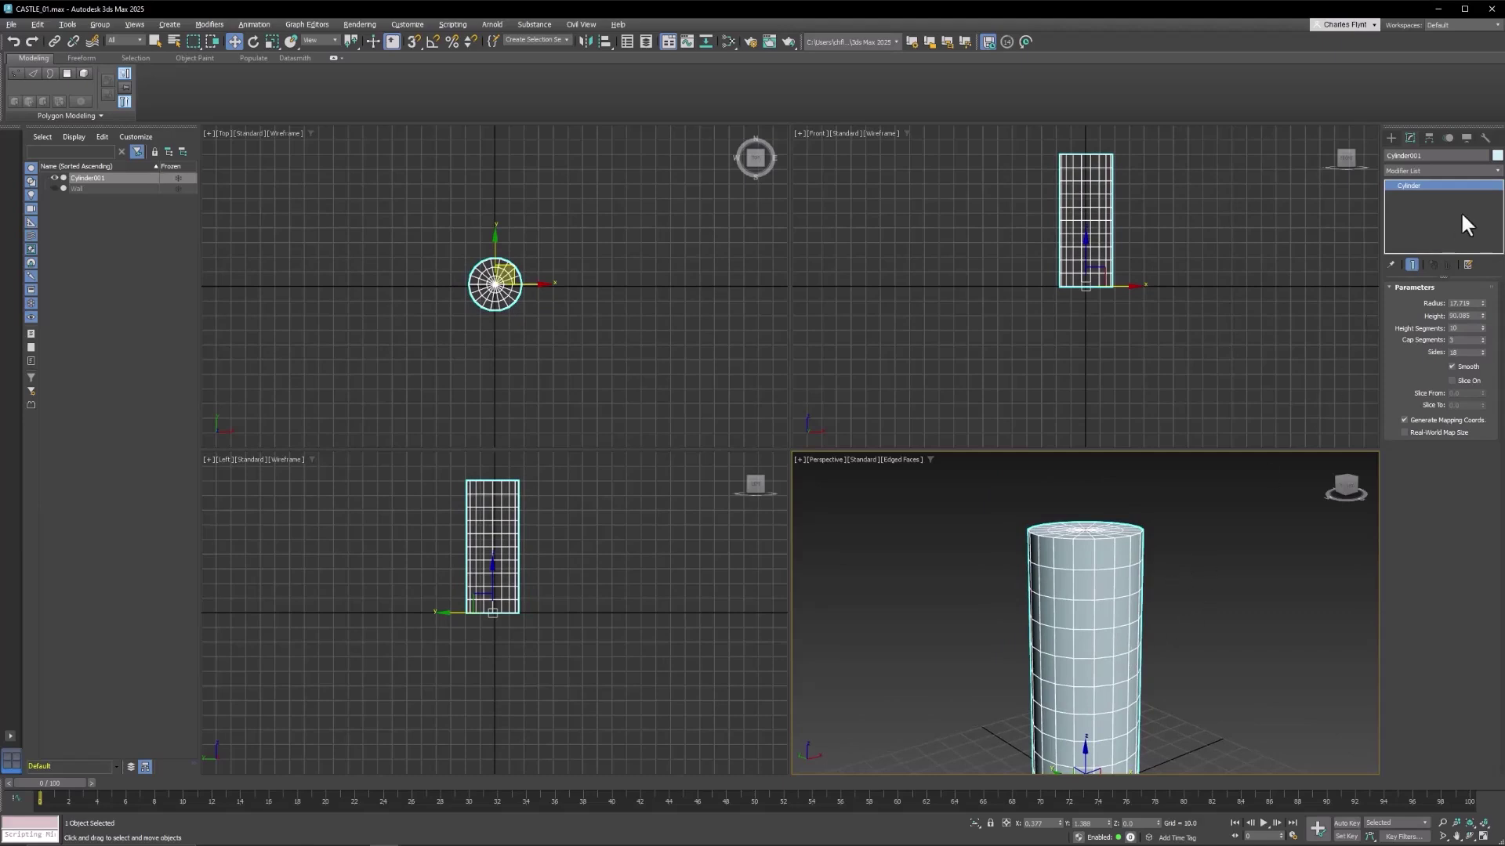
- Add an Edit Poly modifier to the cylinder
click(1417, 172)
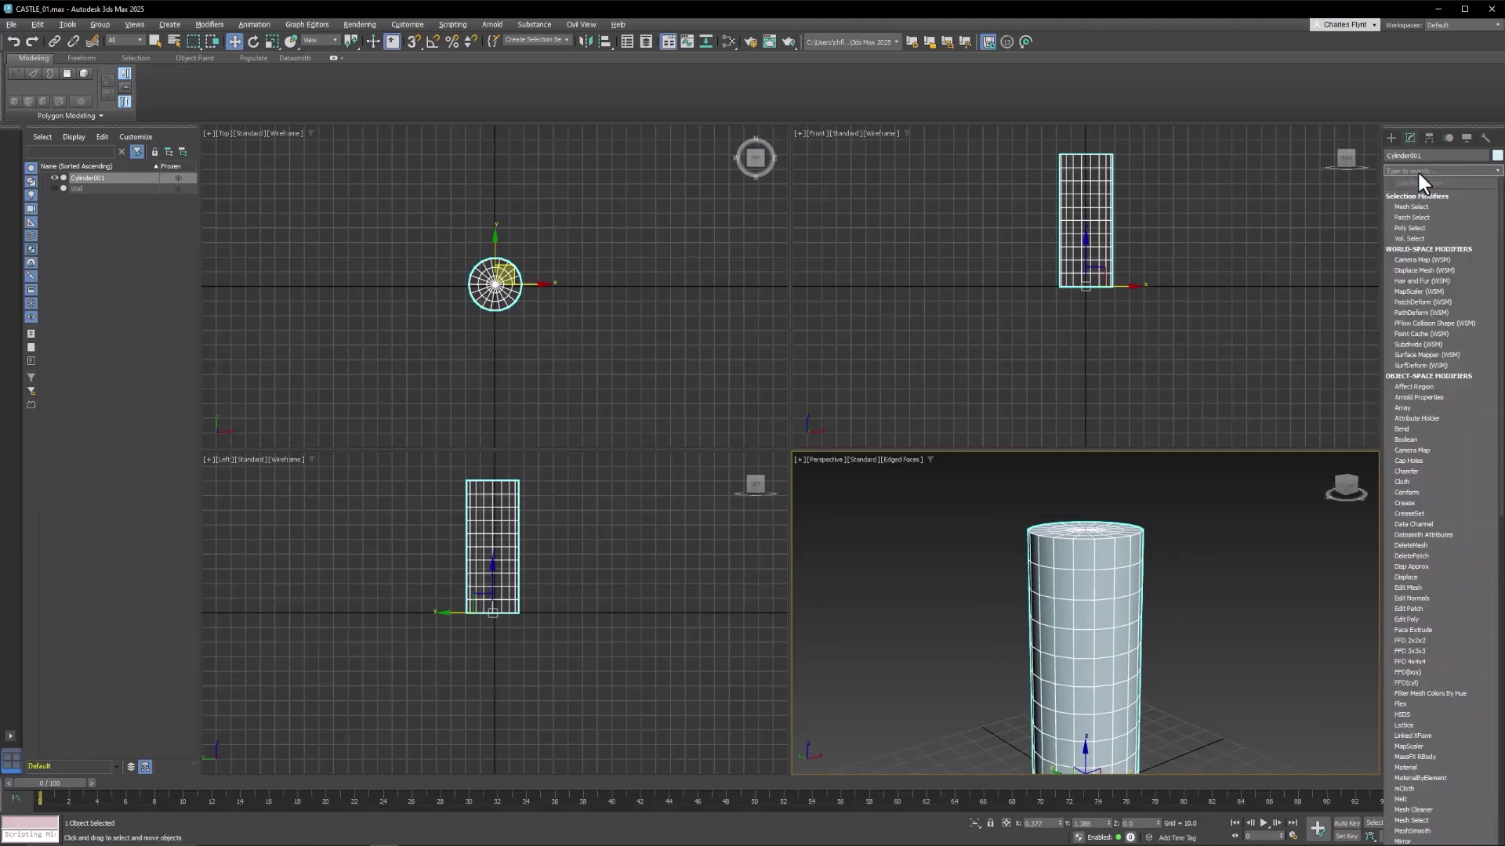
click(1422, 619)
middle_drag(1051, 572, 1087, 573)
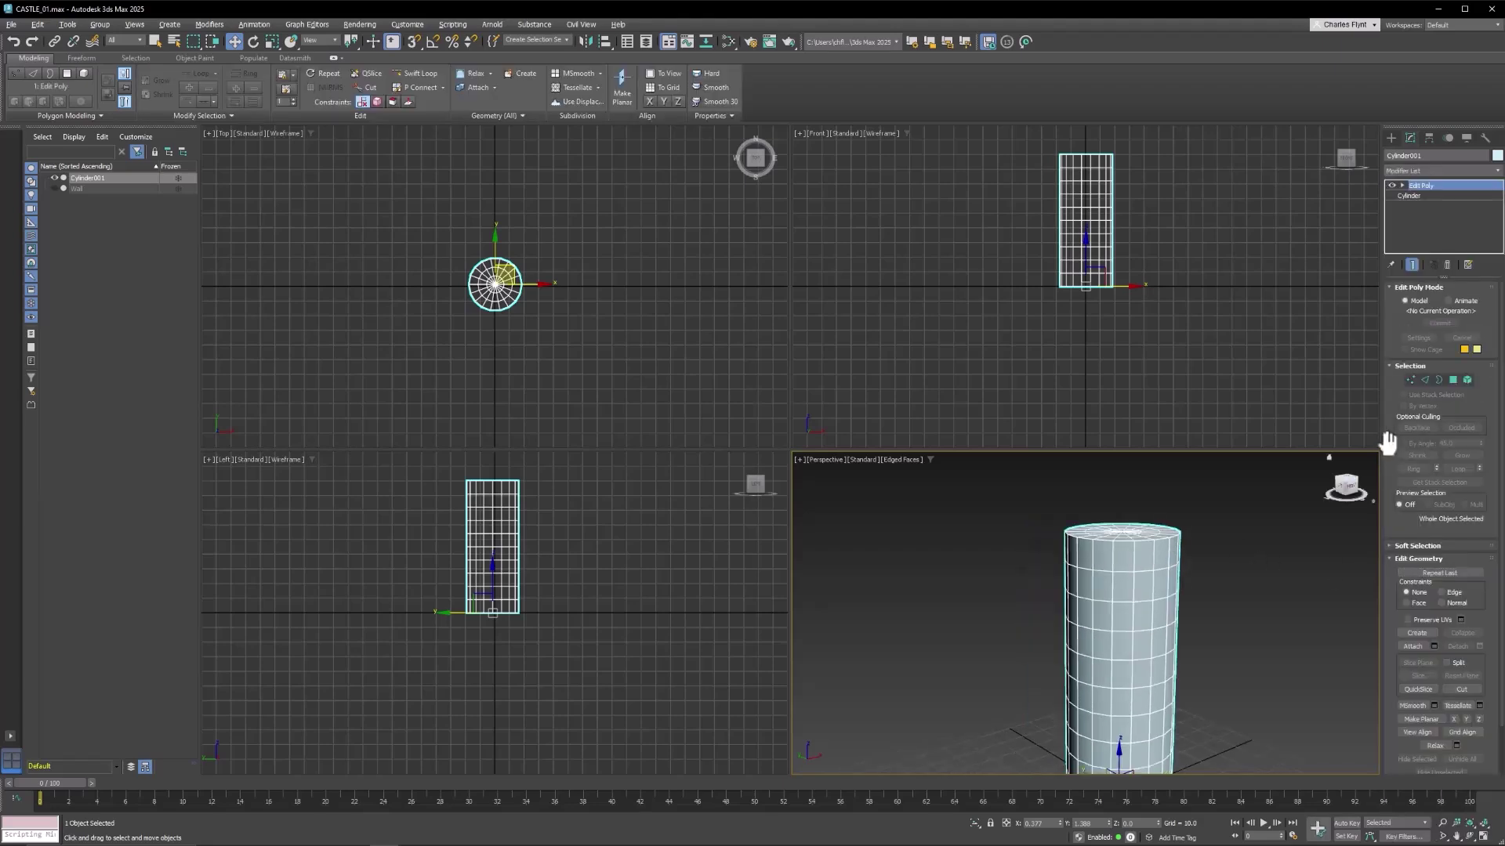
- Select the complete outermost loop of polygons on the cylinder's top cap
click(1453, 379)
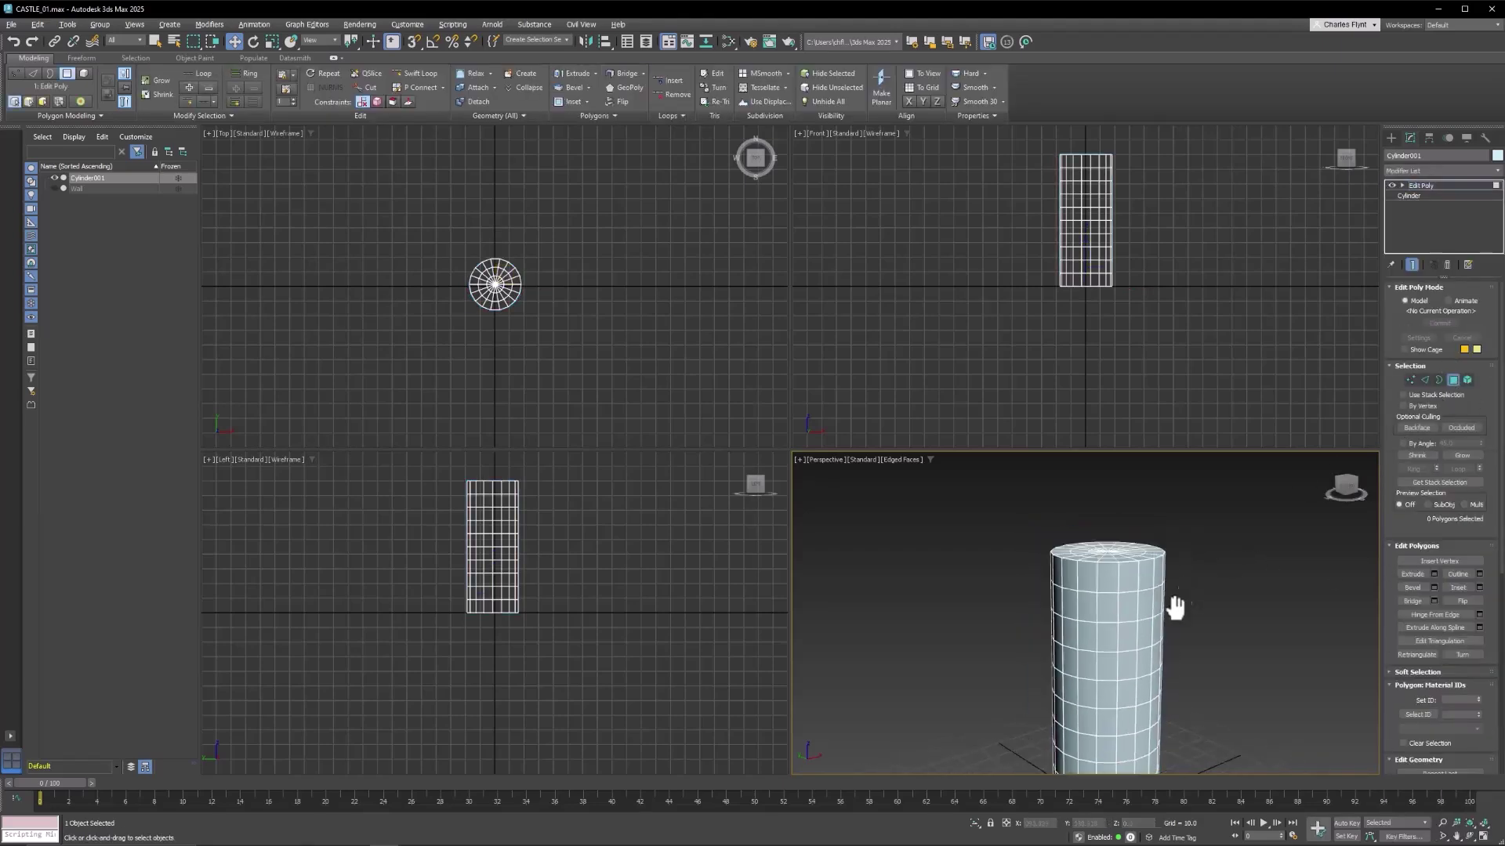
middle_drag(1176, 605, 1115, 605)
scroll(1119, 631, up, 5)
click(1113, 605)
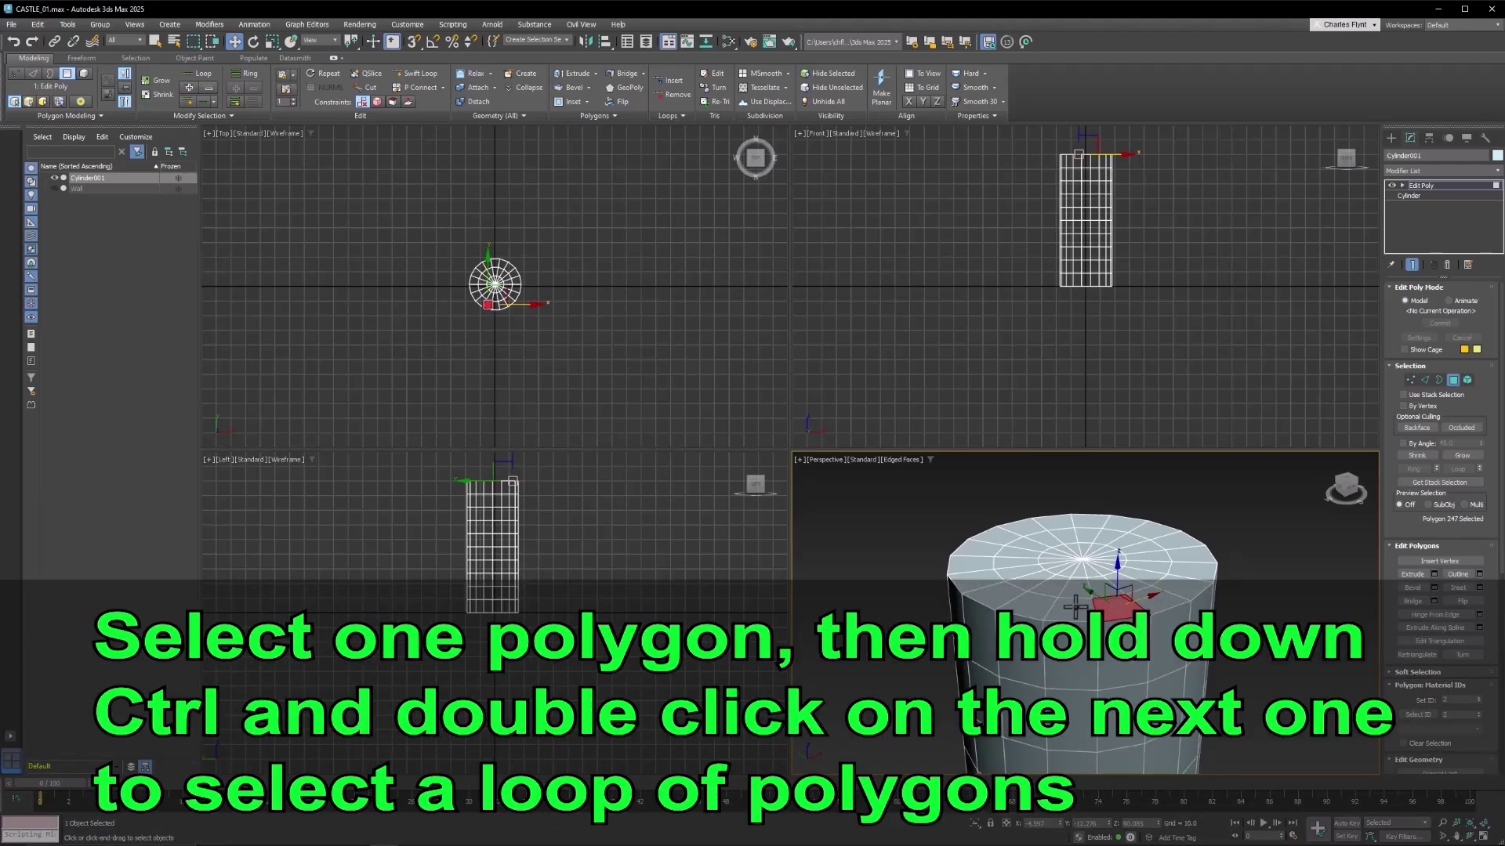
ctrl+double_click(1071, 610)
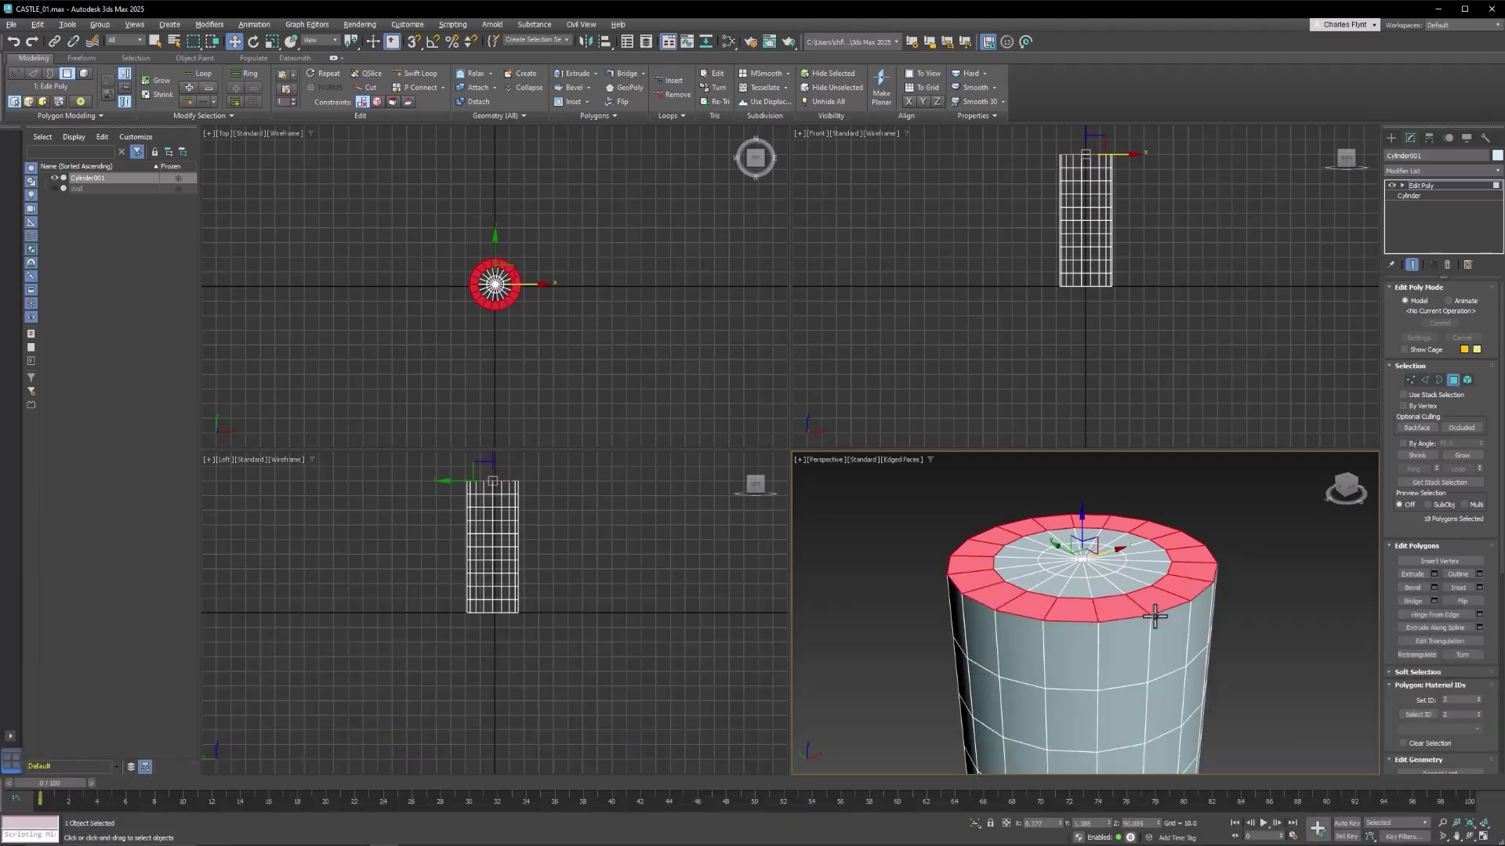
- Raise the selected outer polygon ring about 6 units along Z to form a rim above the cap
alt+middle_drag(1156, 614, 1152, 656)
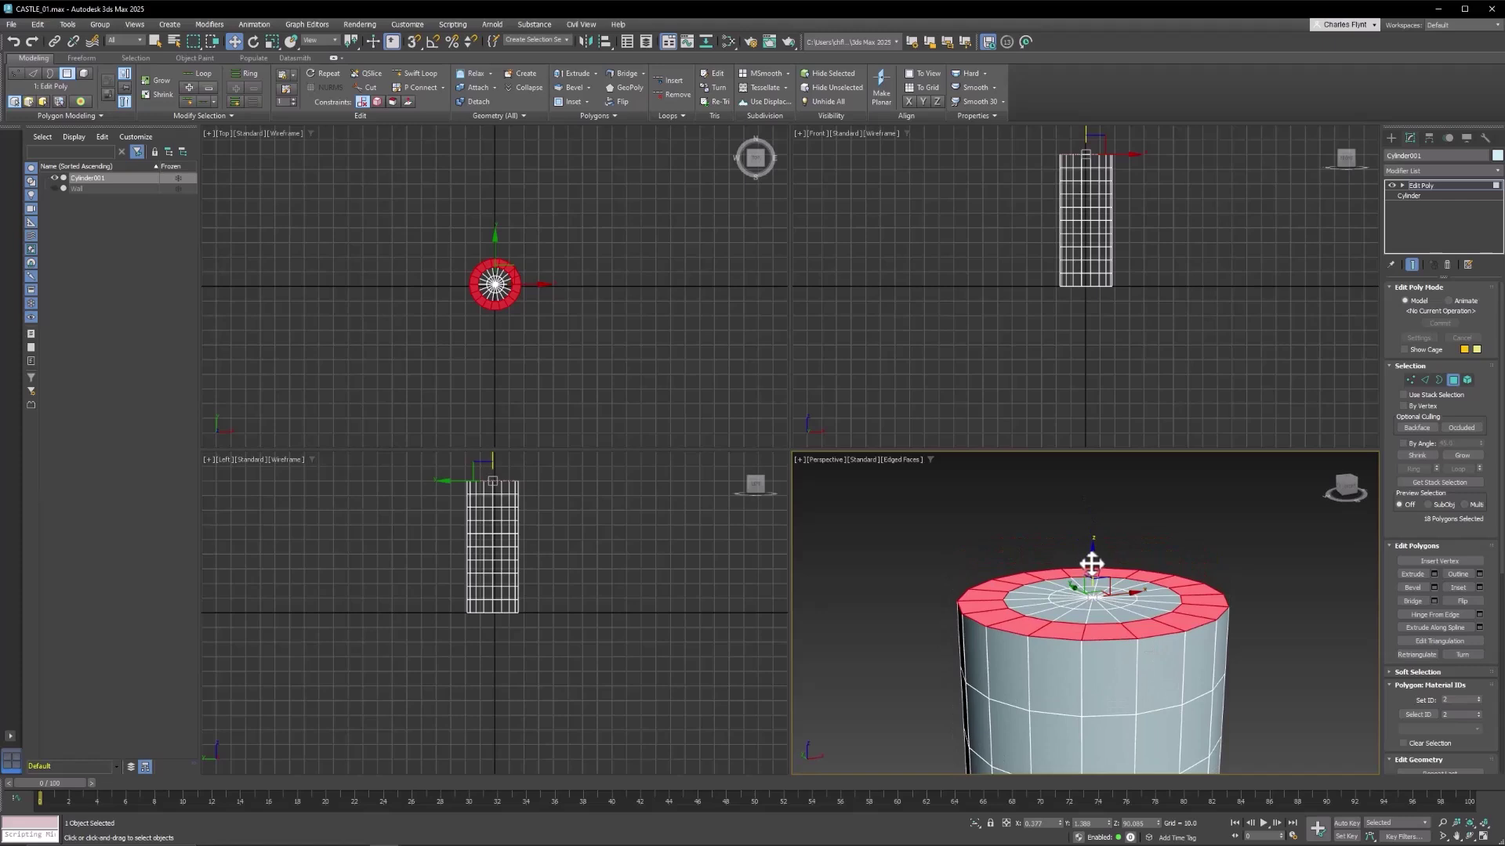
drag(1092, 564, 1098, 527)
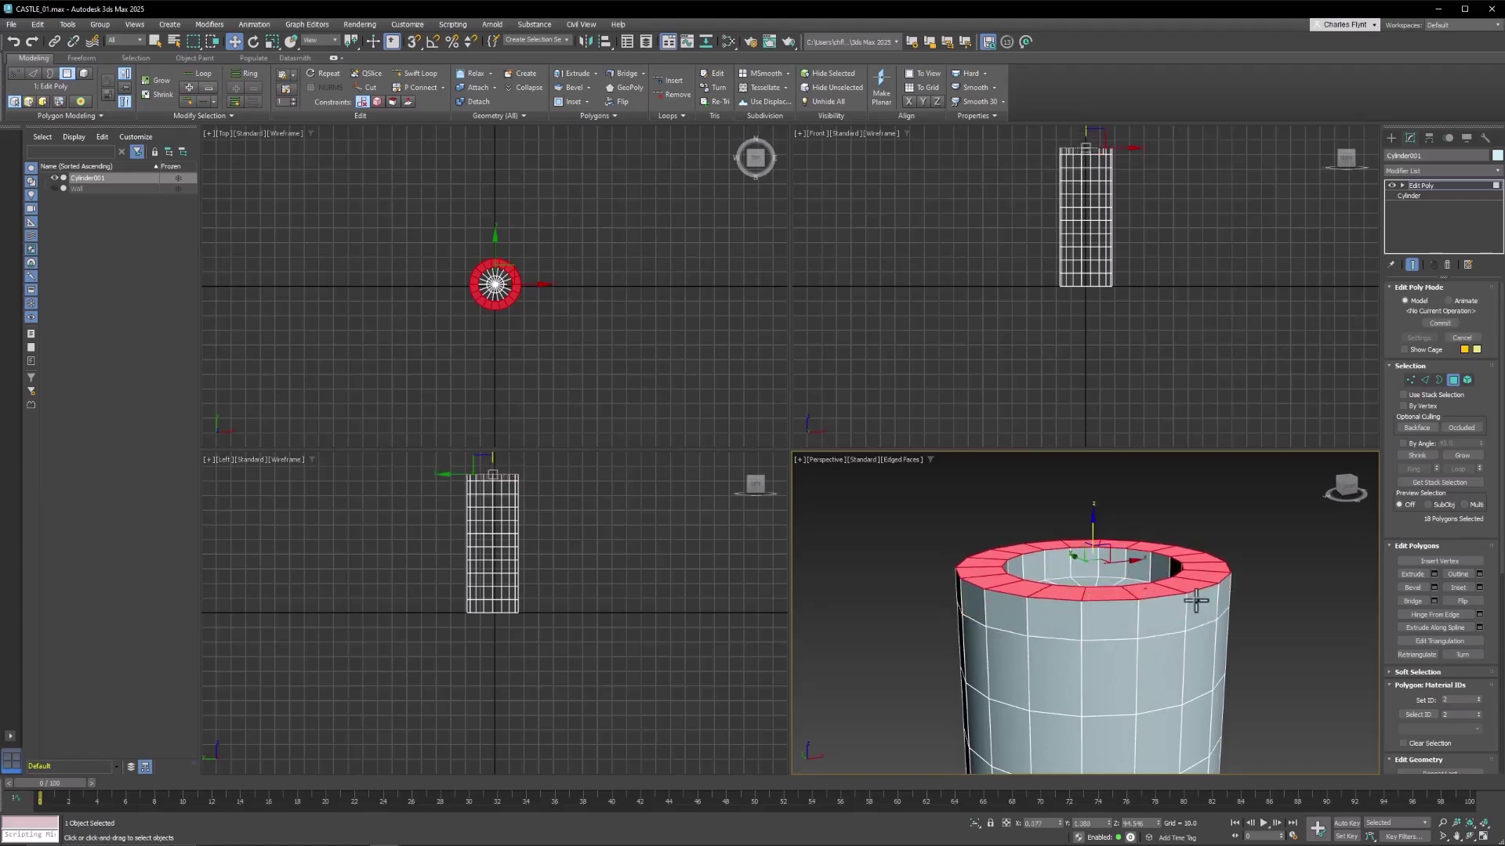
mouse_move(1194, 663)
alt+middle_down()
mouse_move(1193, 675)
mouse_move(1195, 653)
alt+middle_up()
drag(1094, 524, 1095, 514)
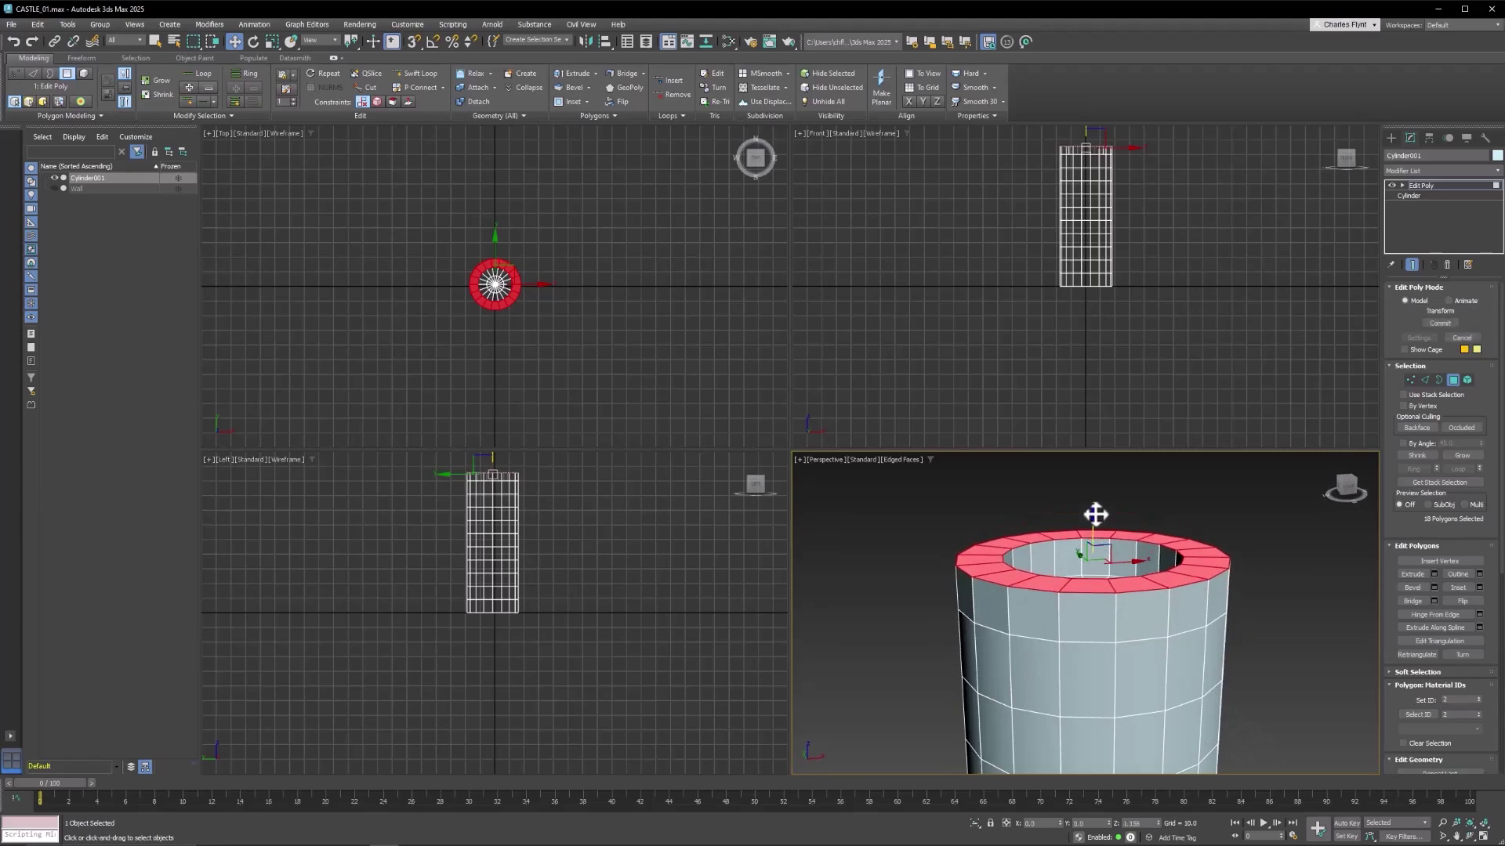
alt+middle_drag(1129, 632, 1125, 625)
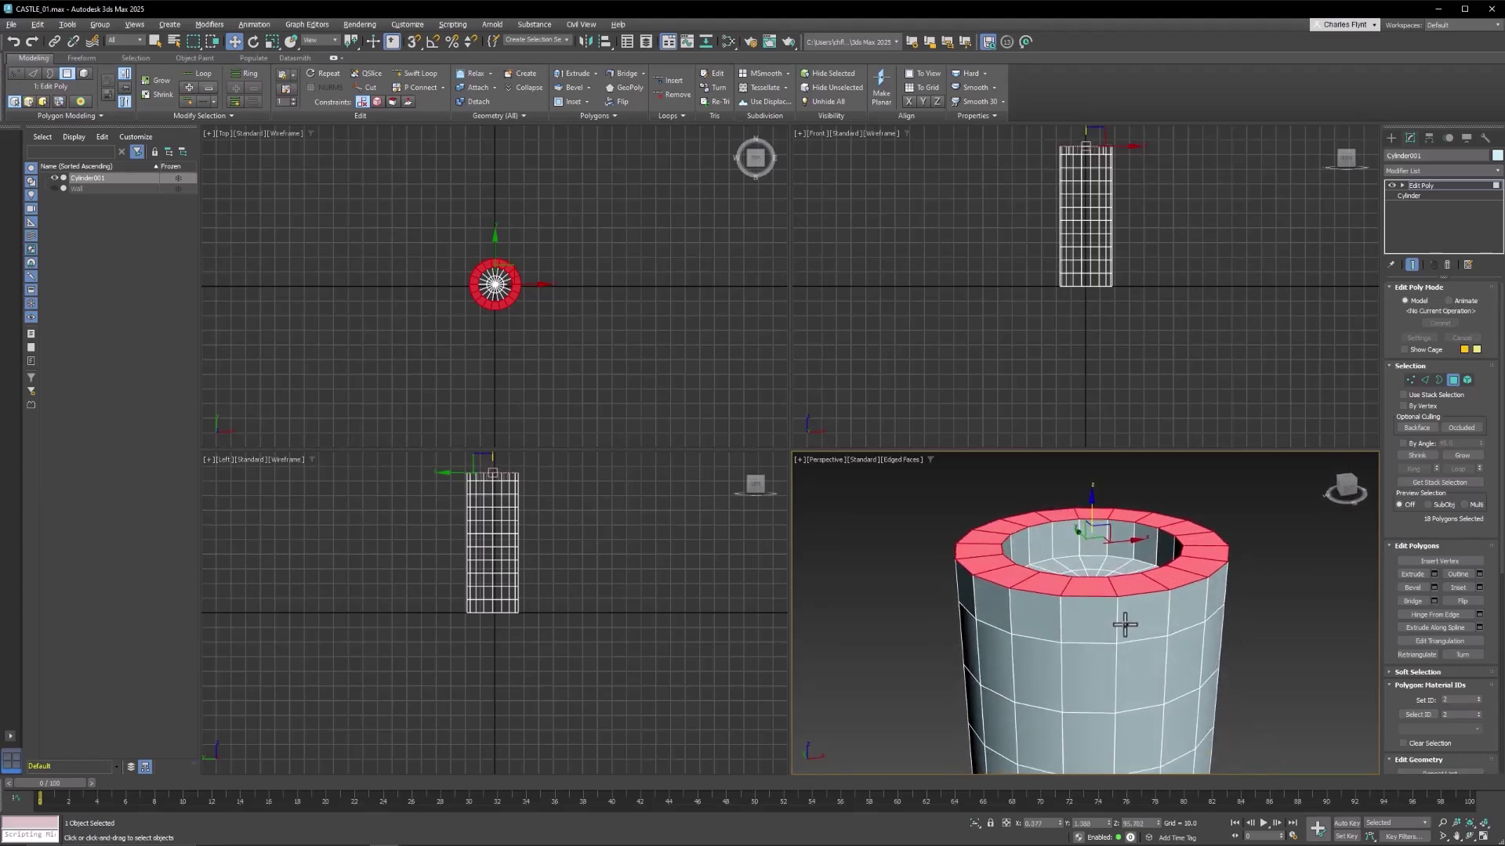
click(1099, 581)
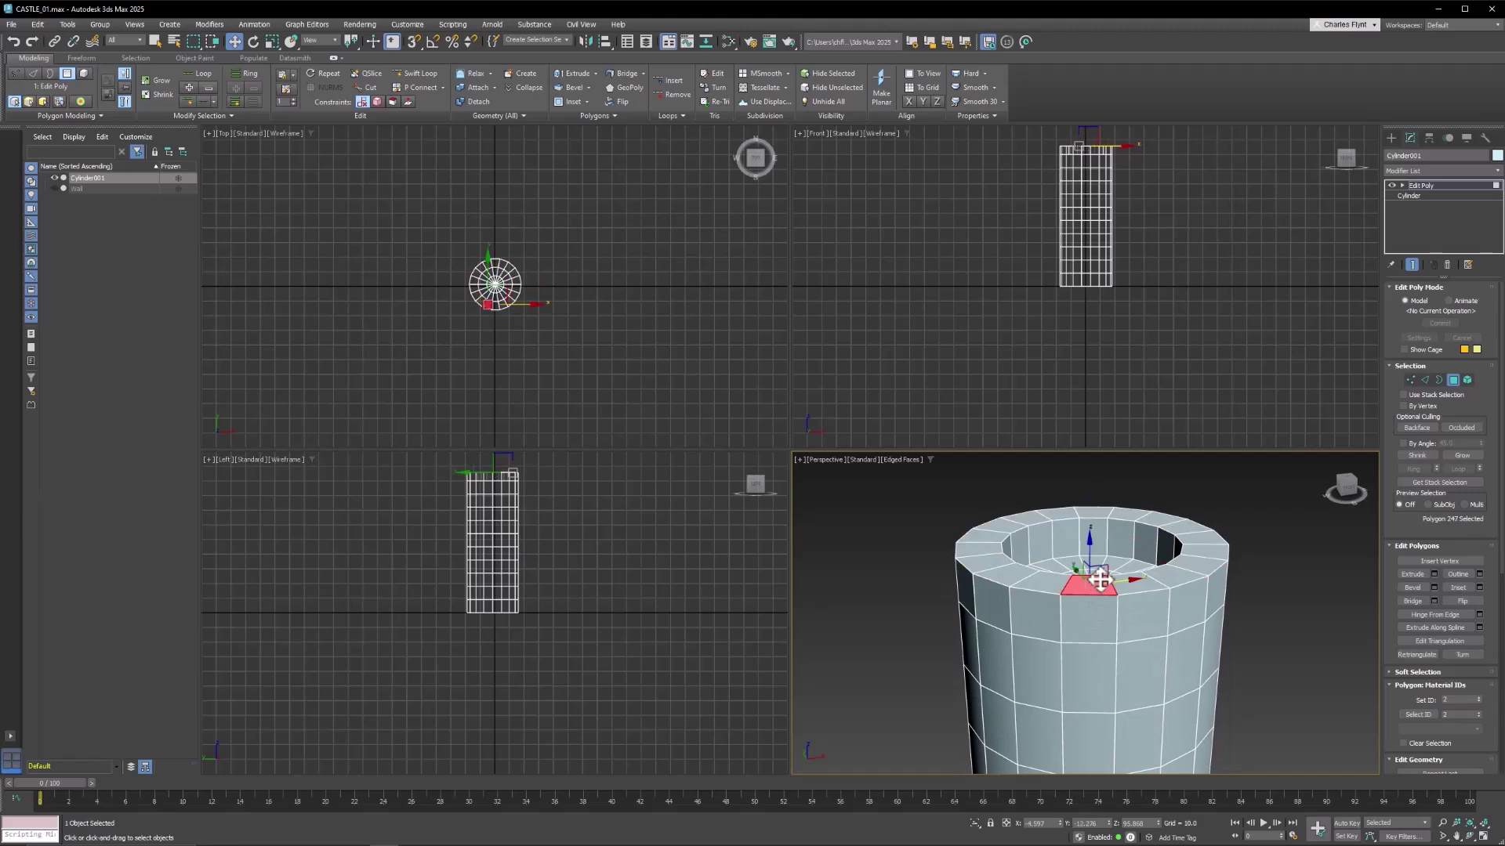
ctrl+click(1167, 575)
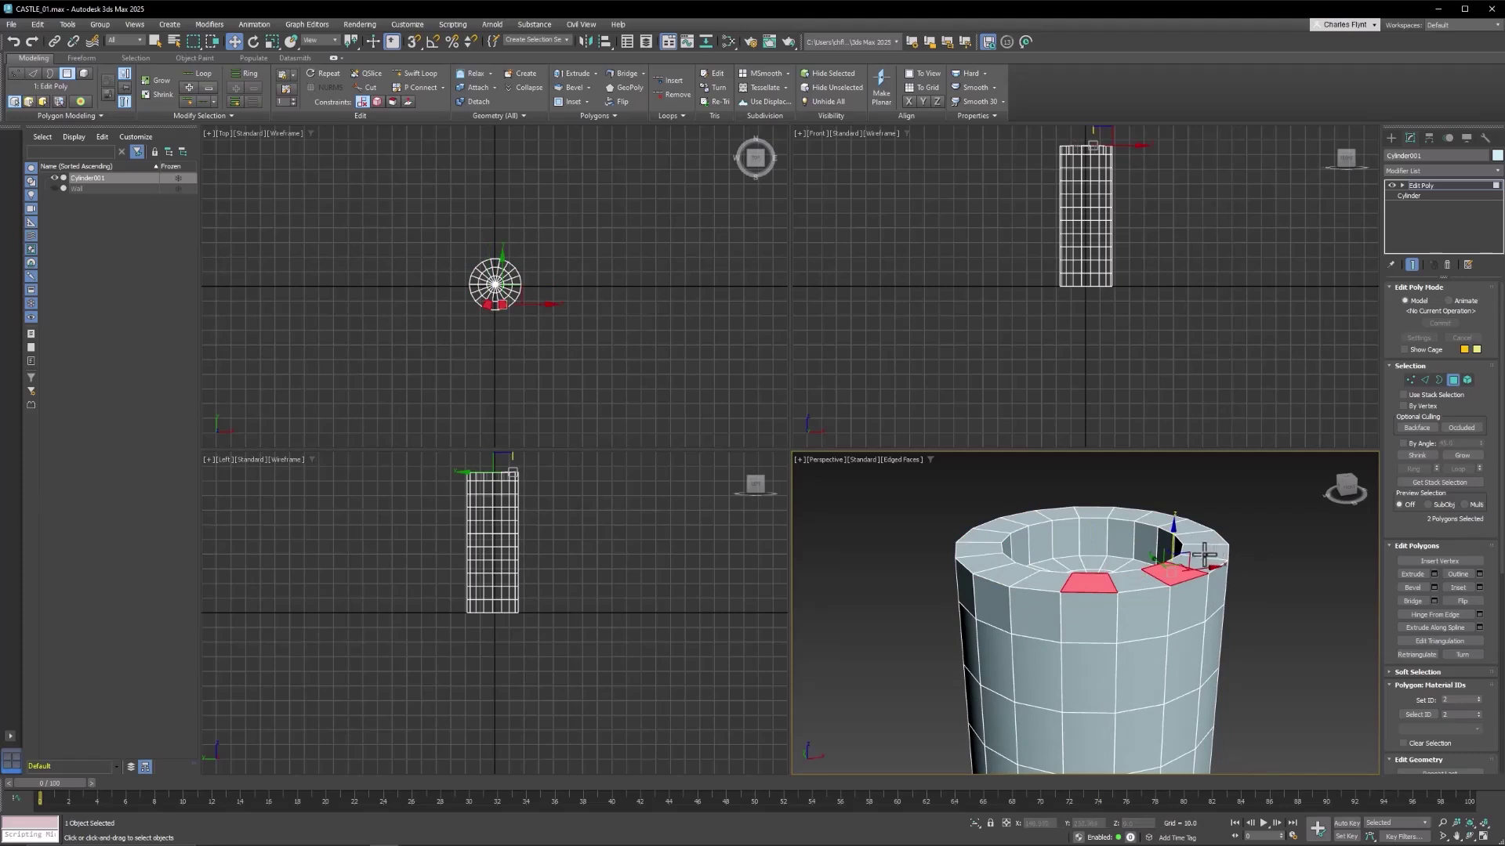
mouse_move(1205, 556)
mouse_down()
mouse_move(1192, 556)
mouse_move(1213, 556)
mouse_up()
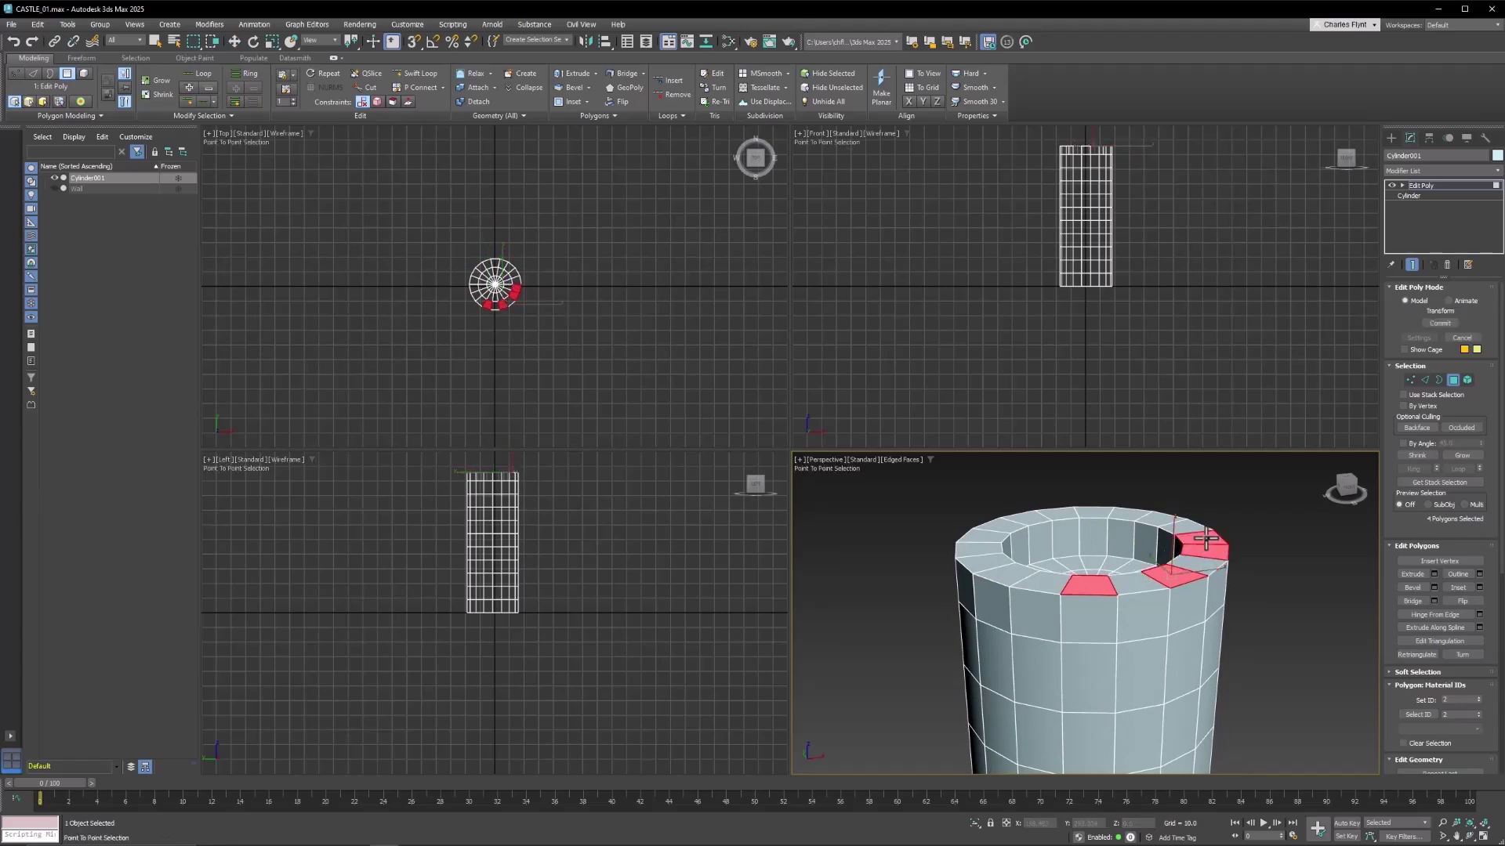
click(1250, 544)
- Select every other polygon around the tower's top rim, nine polygons in total
click(1208, 552)
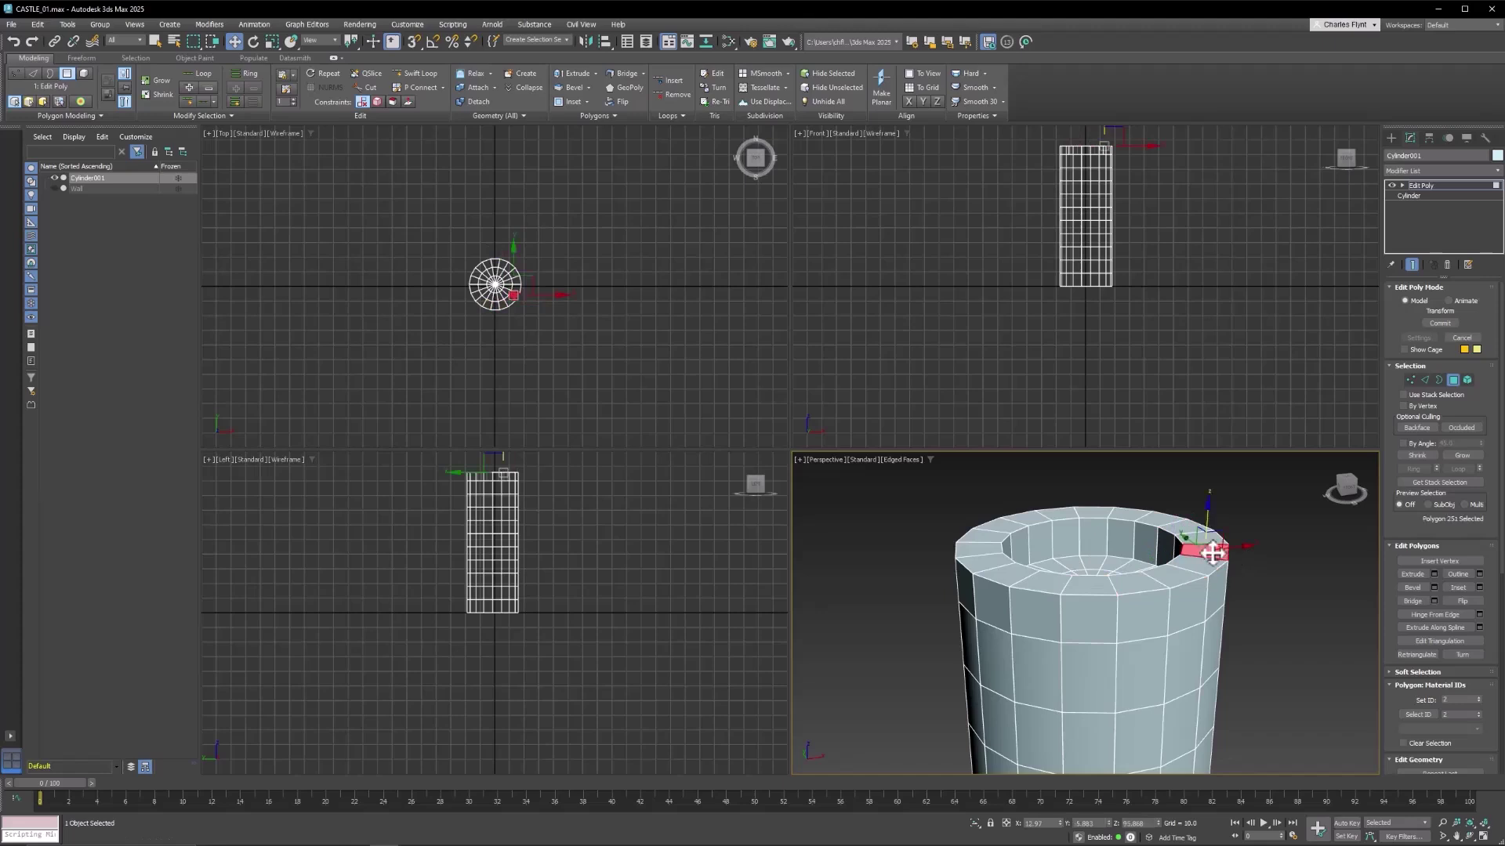
ctrl+click(1171, 575)
ctrl+click(1094, 589)
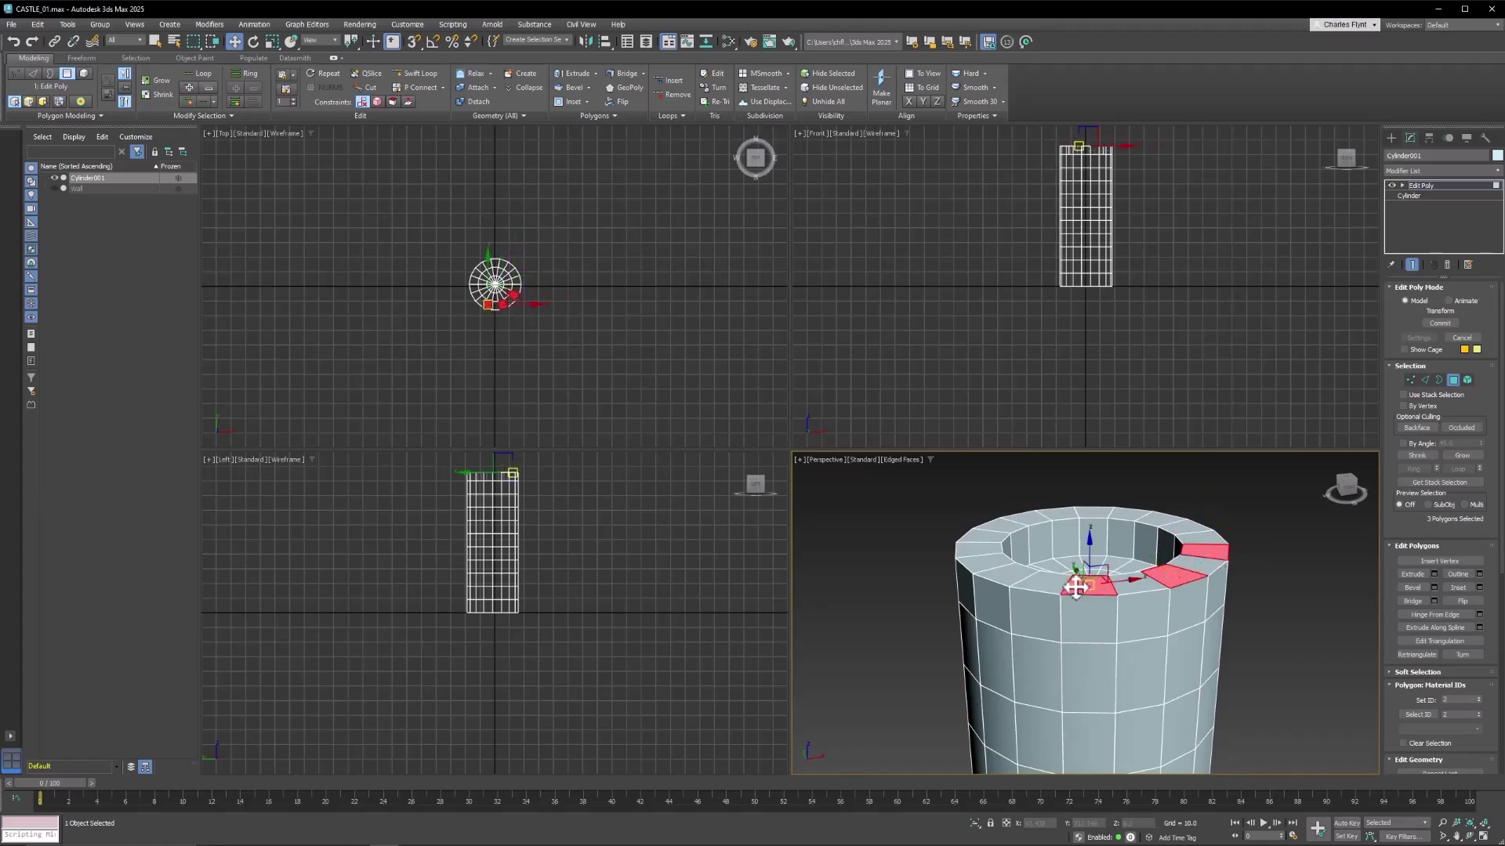
ctrl+click(1010, 573)
ctrl+click(979, 546)
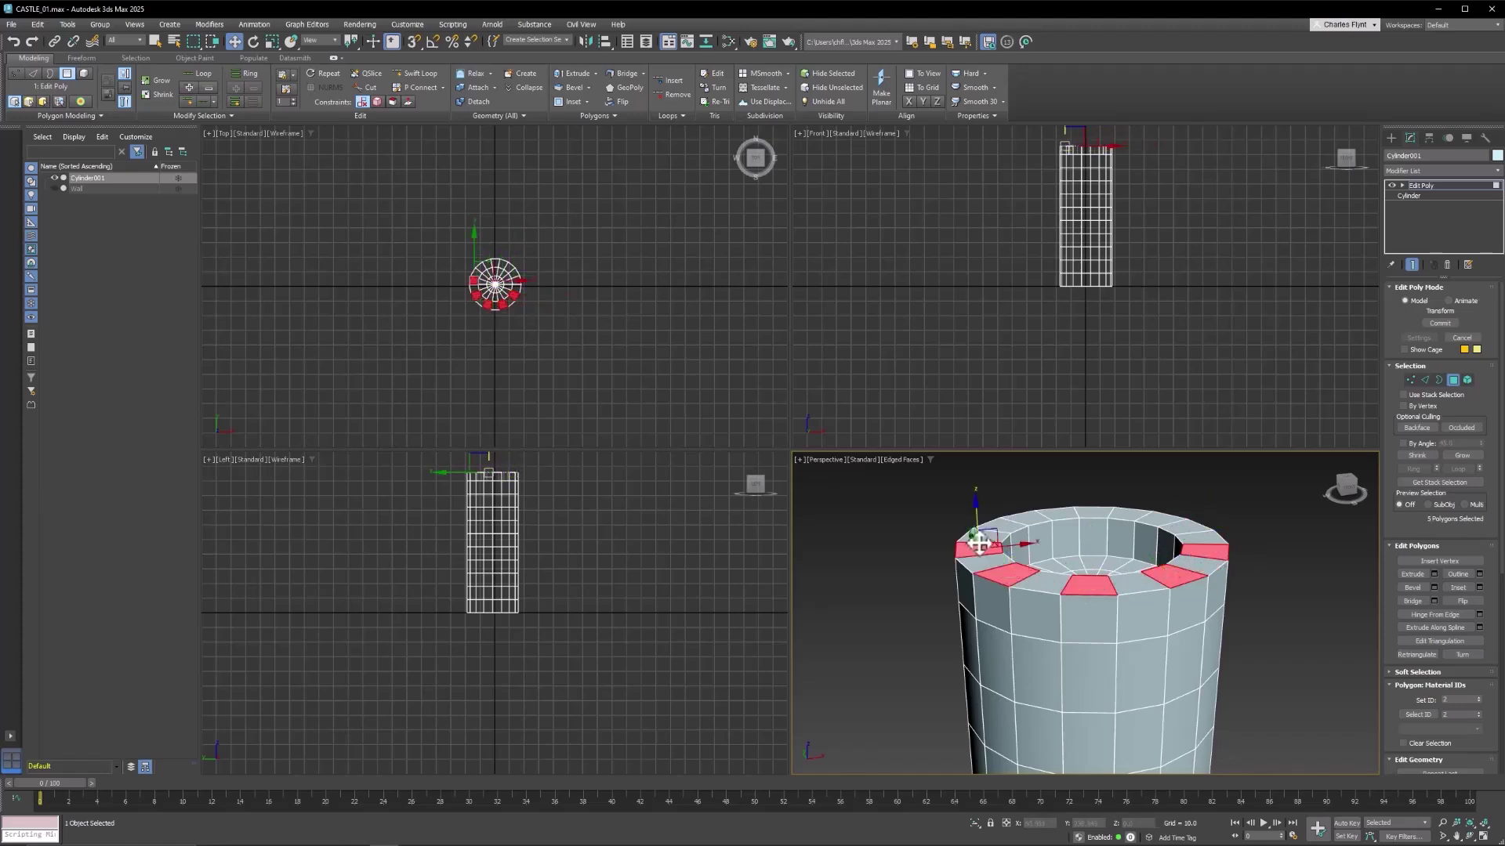
ctrl+click(997, 524)
ctrl+click(1060, 514)
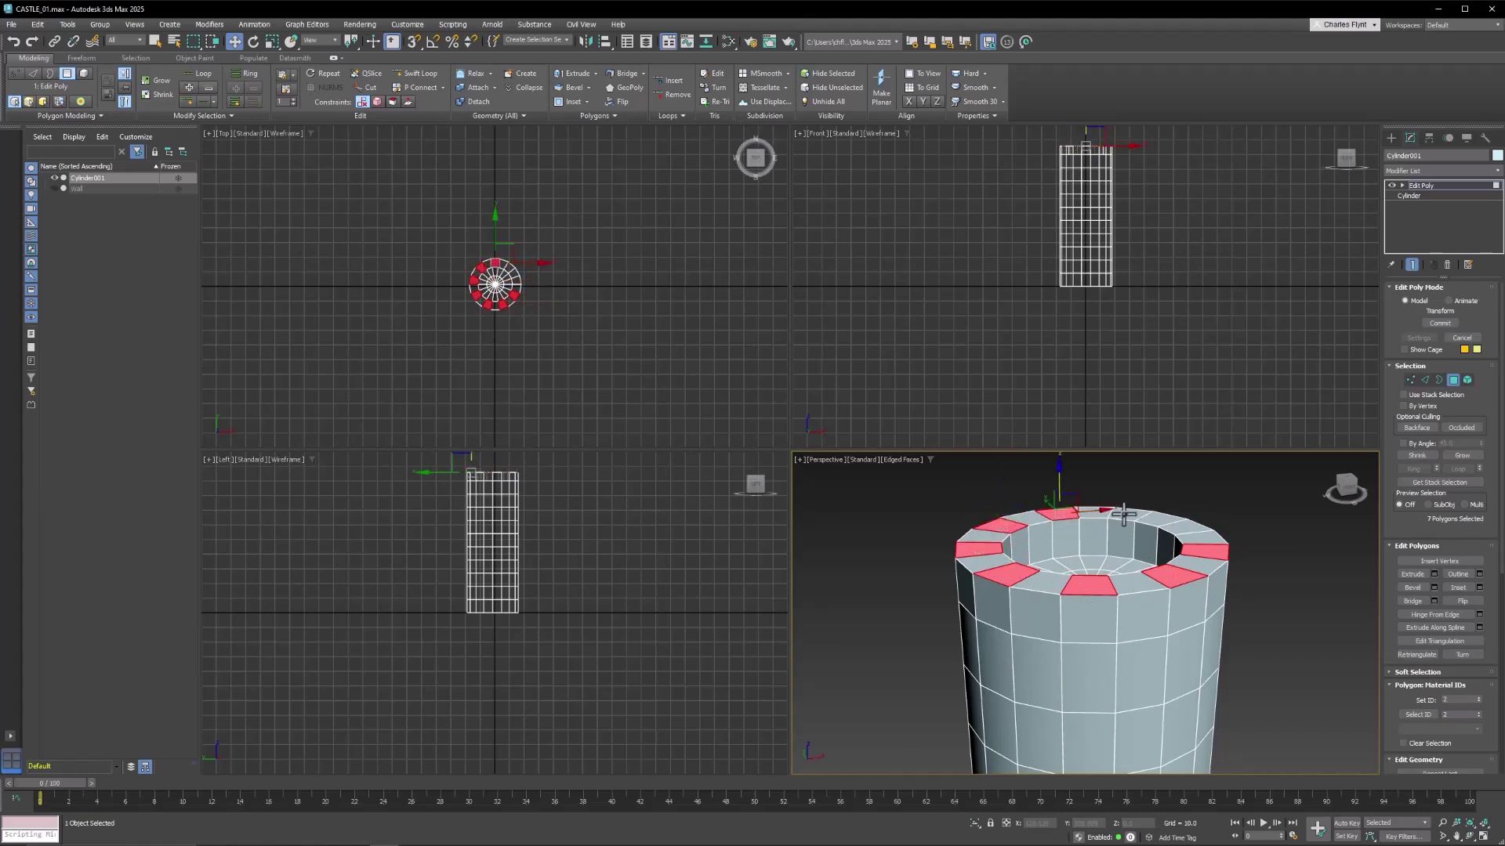
ctrl+click(1131, 517)
ctrl+click(1180, 533)
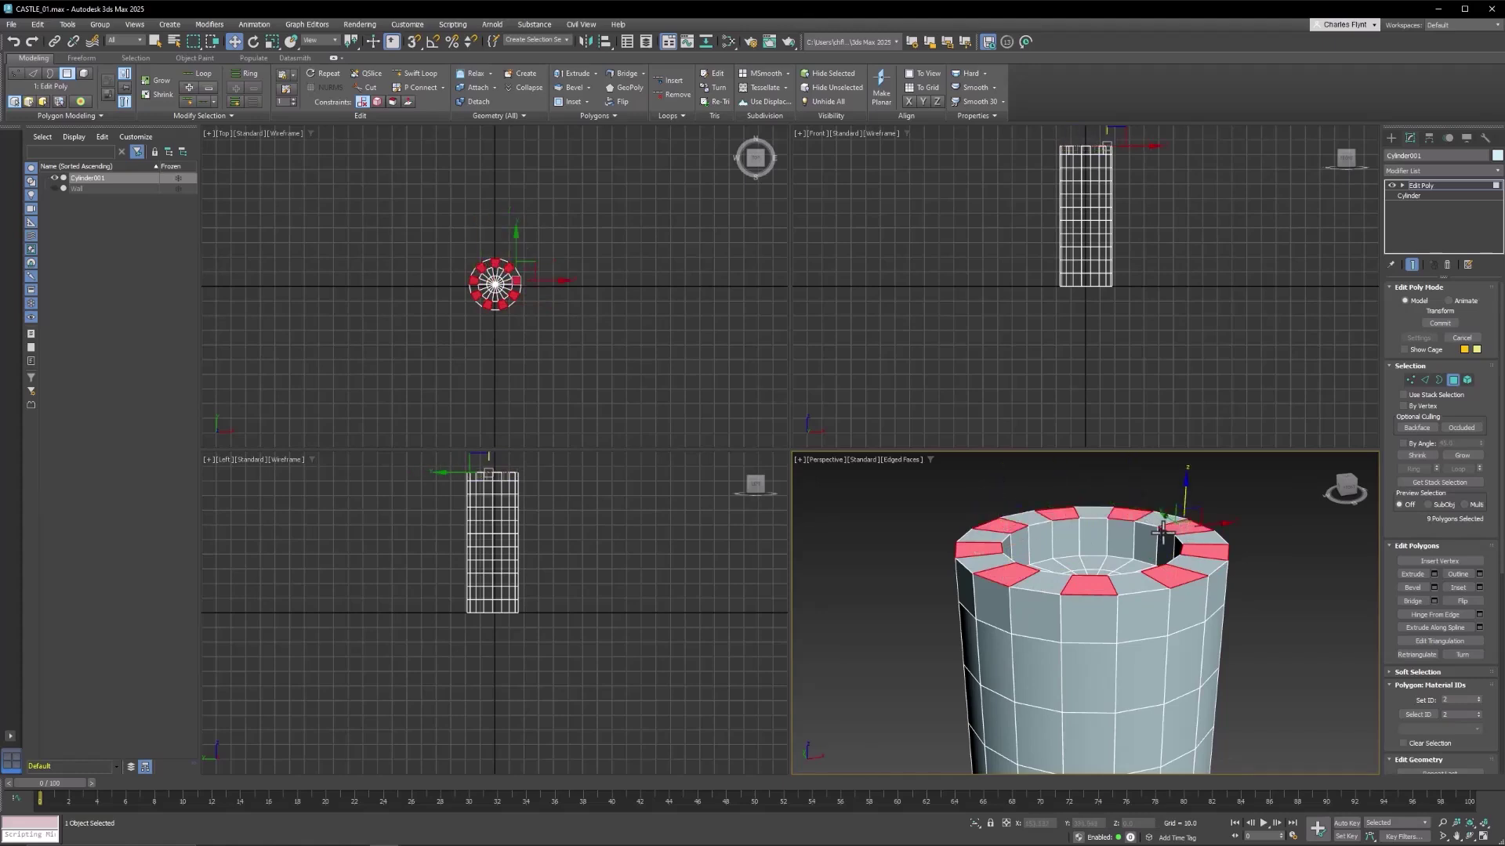
- Extrude the alternating rim polygons upward along Z to form the tower's battlements
alt+middle_drag(1180, 533, 1152, 557)
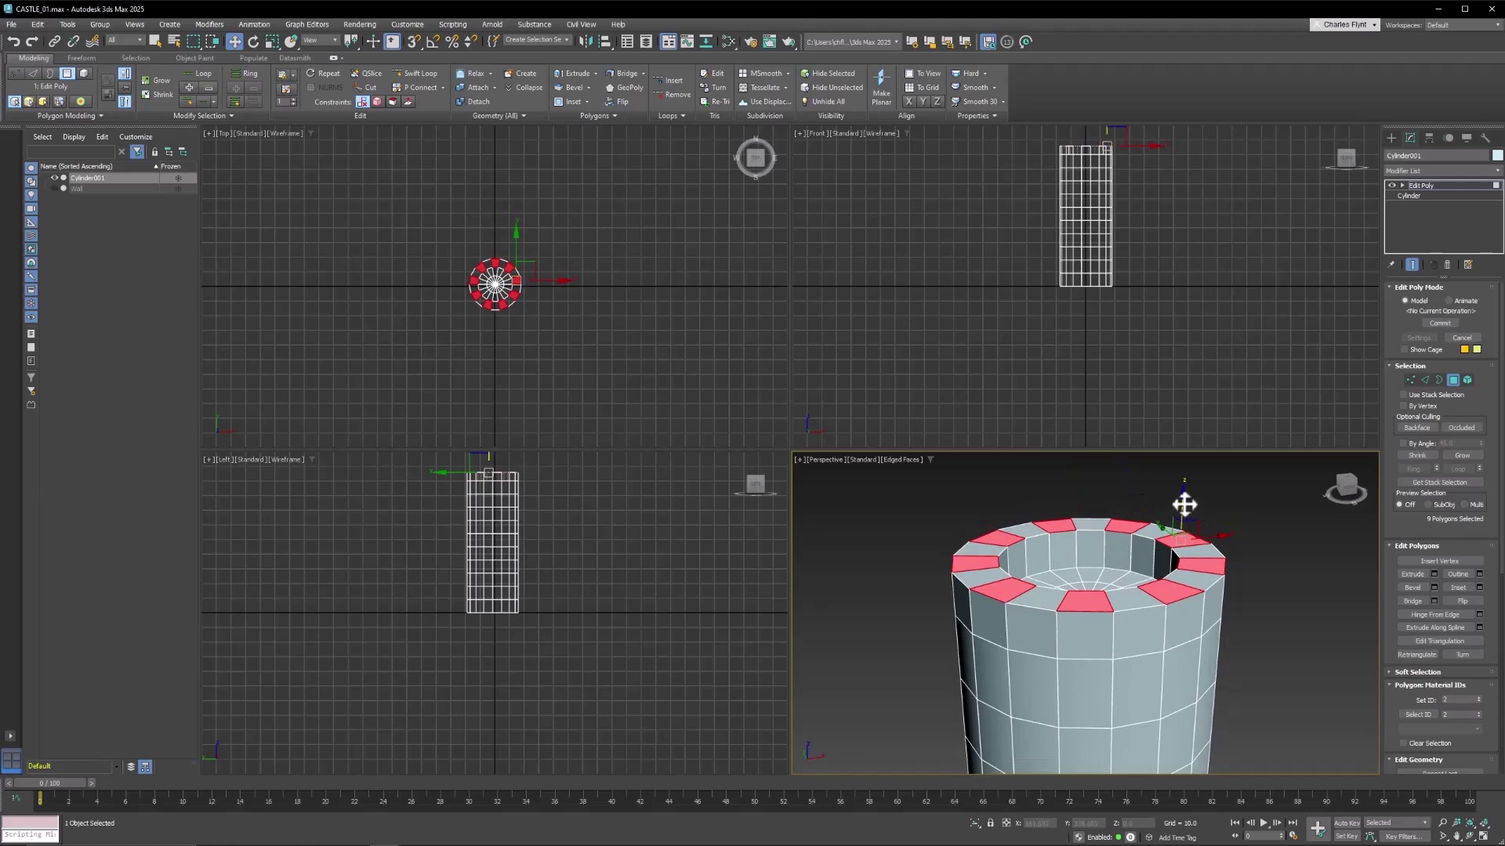
shift+drag(1183, 504, 1189, 474)
scroll(1156, 584, down, 5)
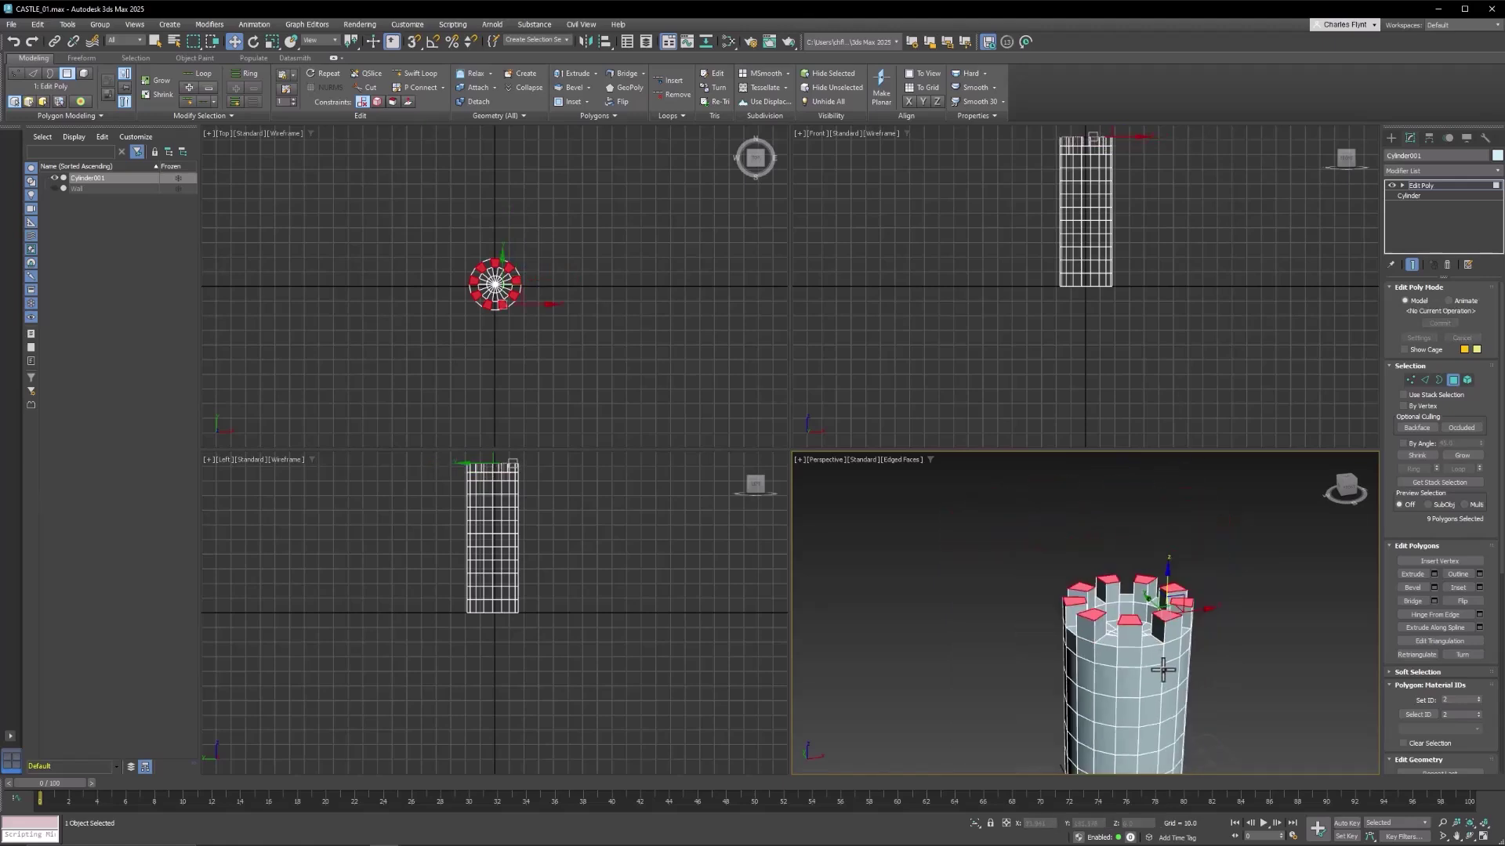
- Select a two-by-two block of polygons on the upper front of the tower wall for a window
middle_drag(1152, 586, 1134, 537)
middle_drag(1121, 609, 1130, 577)
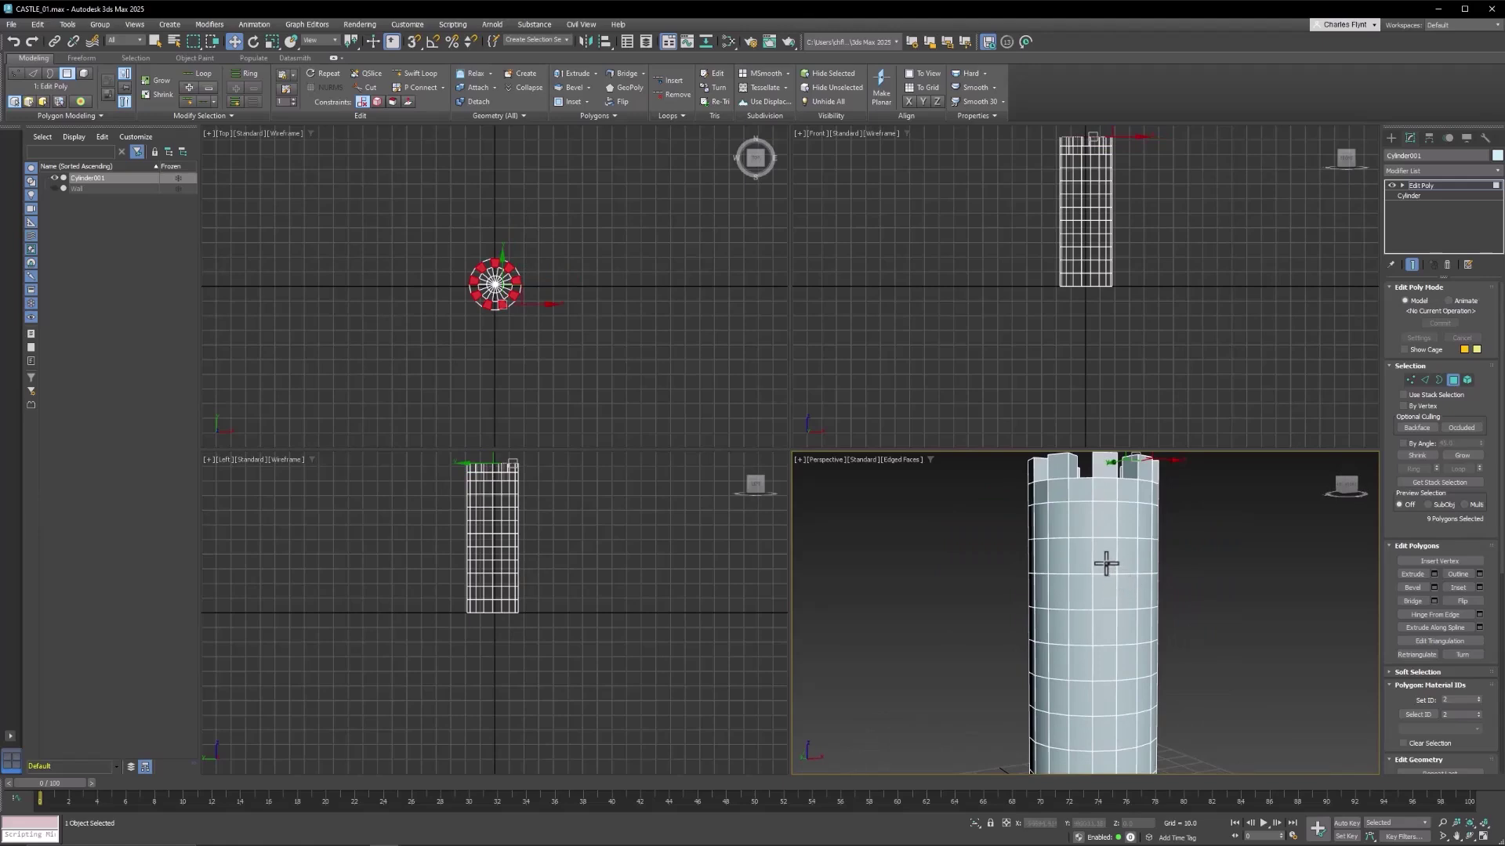
click(1106, 563)
ctrl+click(1105, 592)
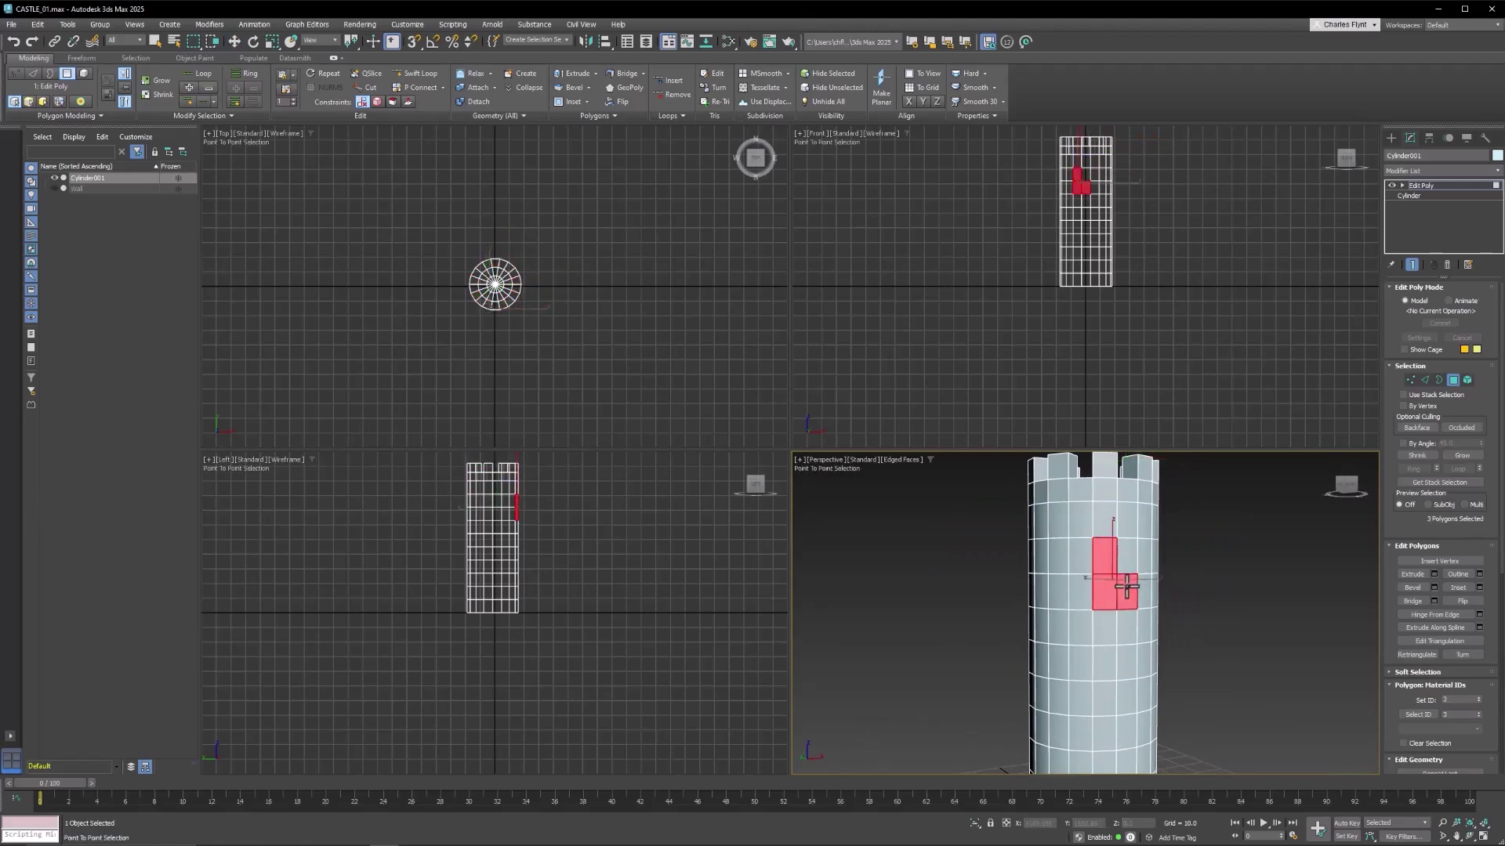
click(1125, 554)
click(1125, 582)
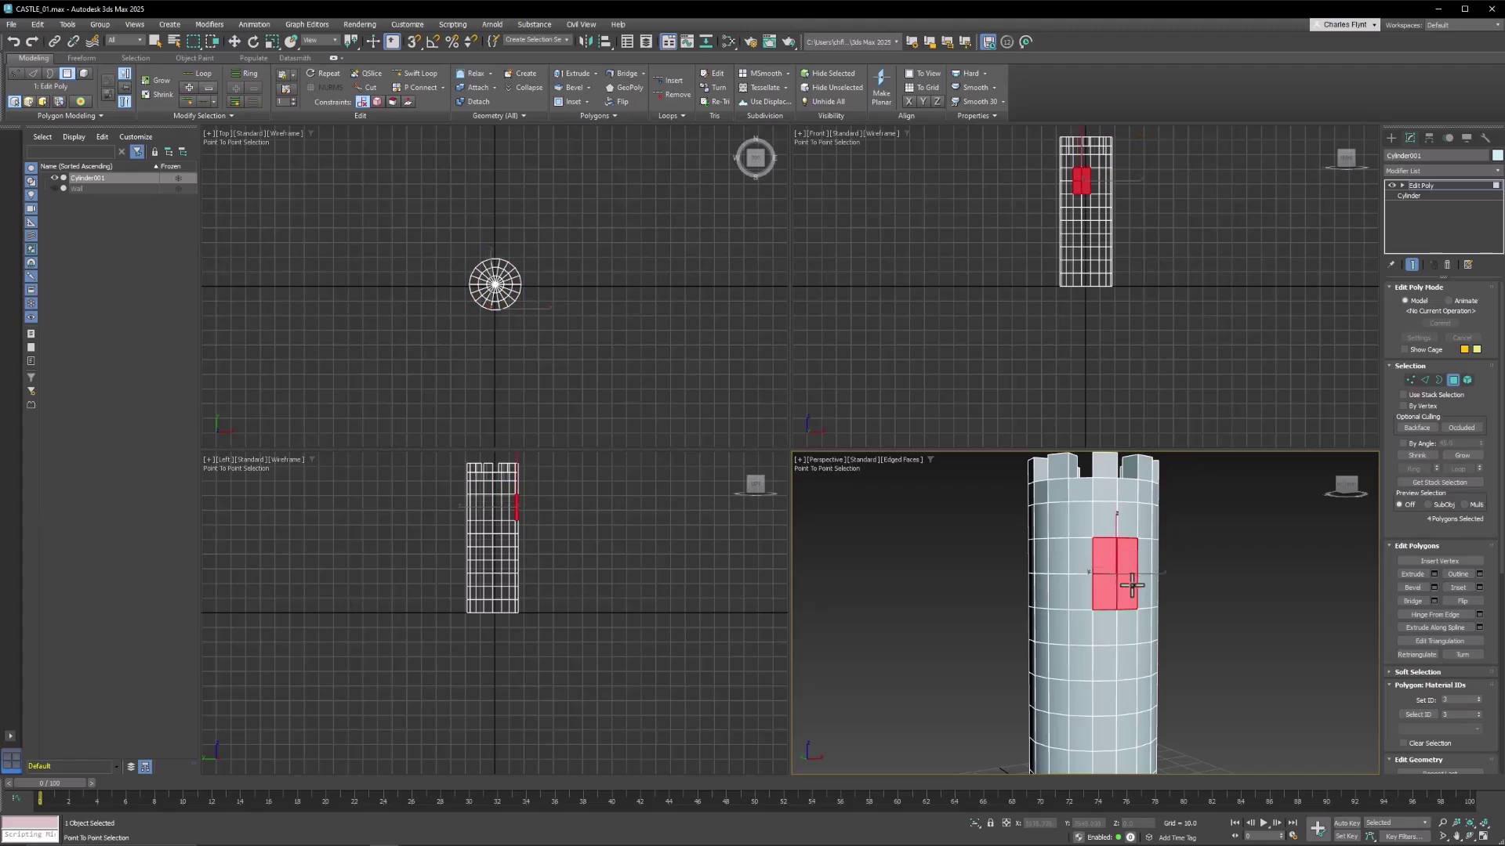
key(w)
- Inset the selected two-by-two polygon block as a group by about 1.99 to outline the window
alt+middle_drag(1176, 648, 1126, 645)
scroll(1102, 588, up, 5)
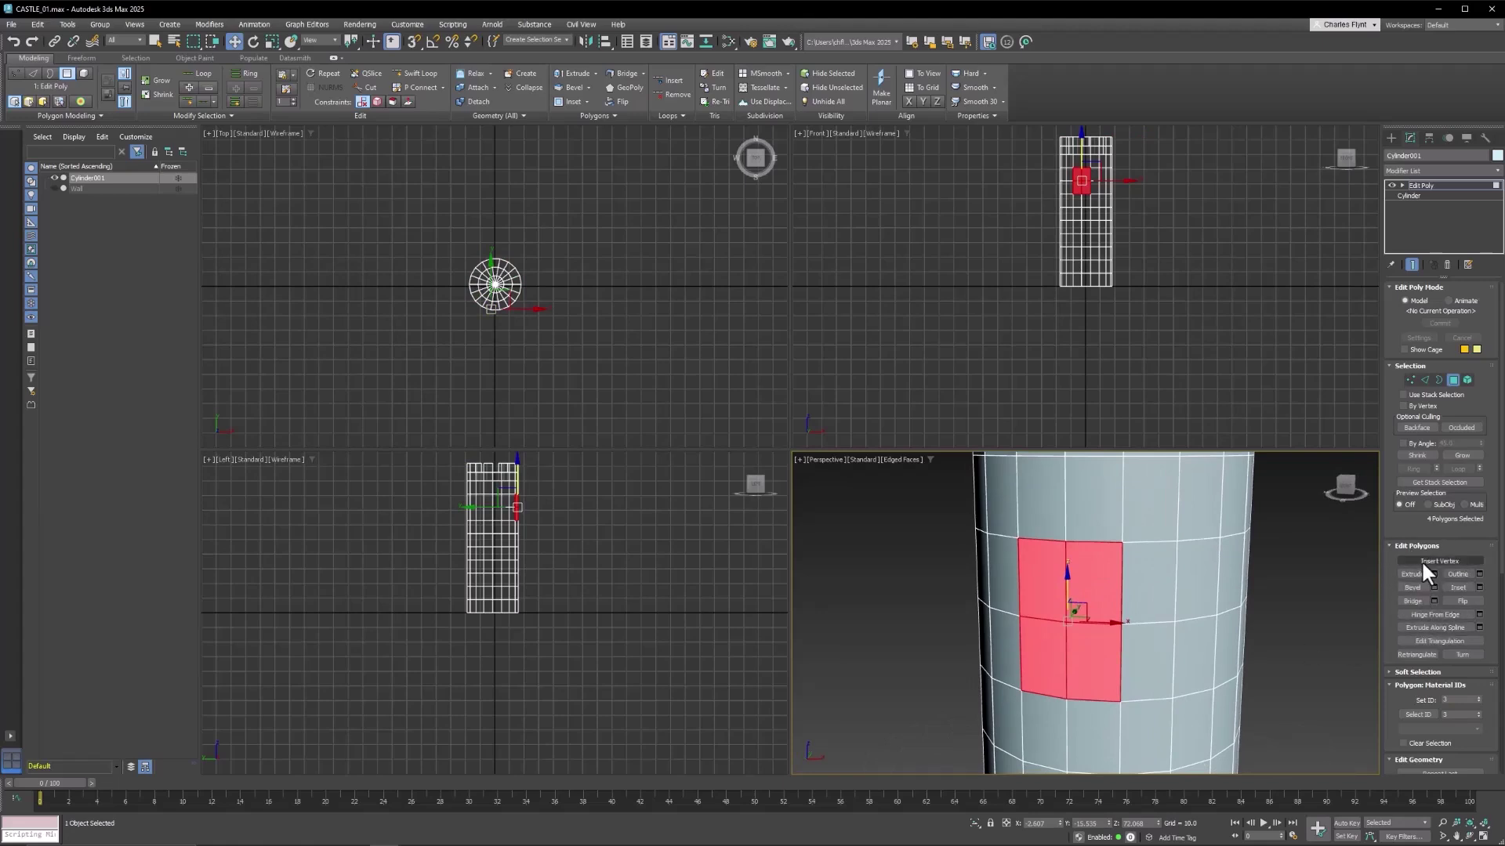
scroll(1422, 559, down, 1)
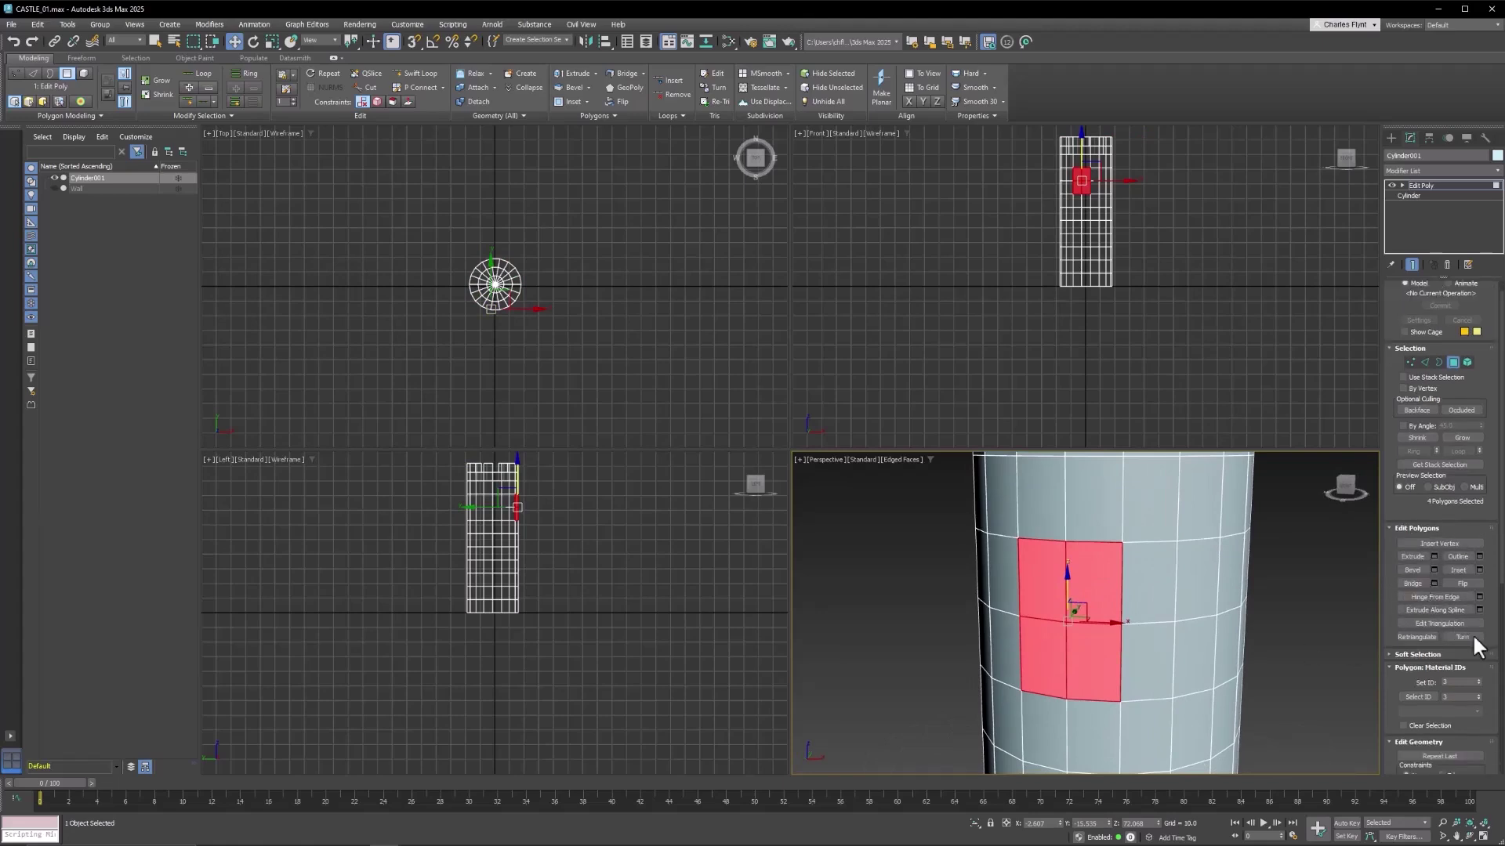
click(1480, 571)
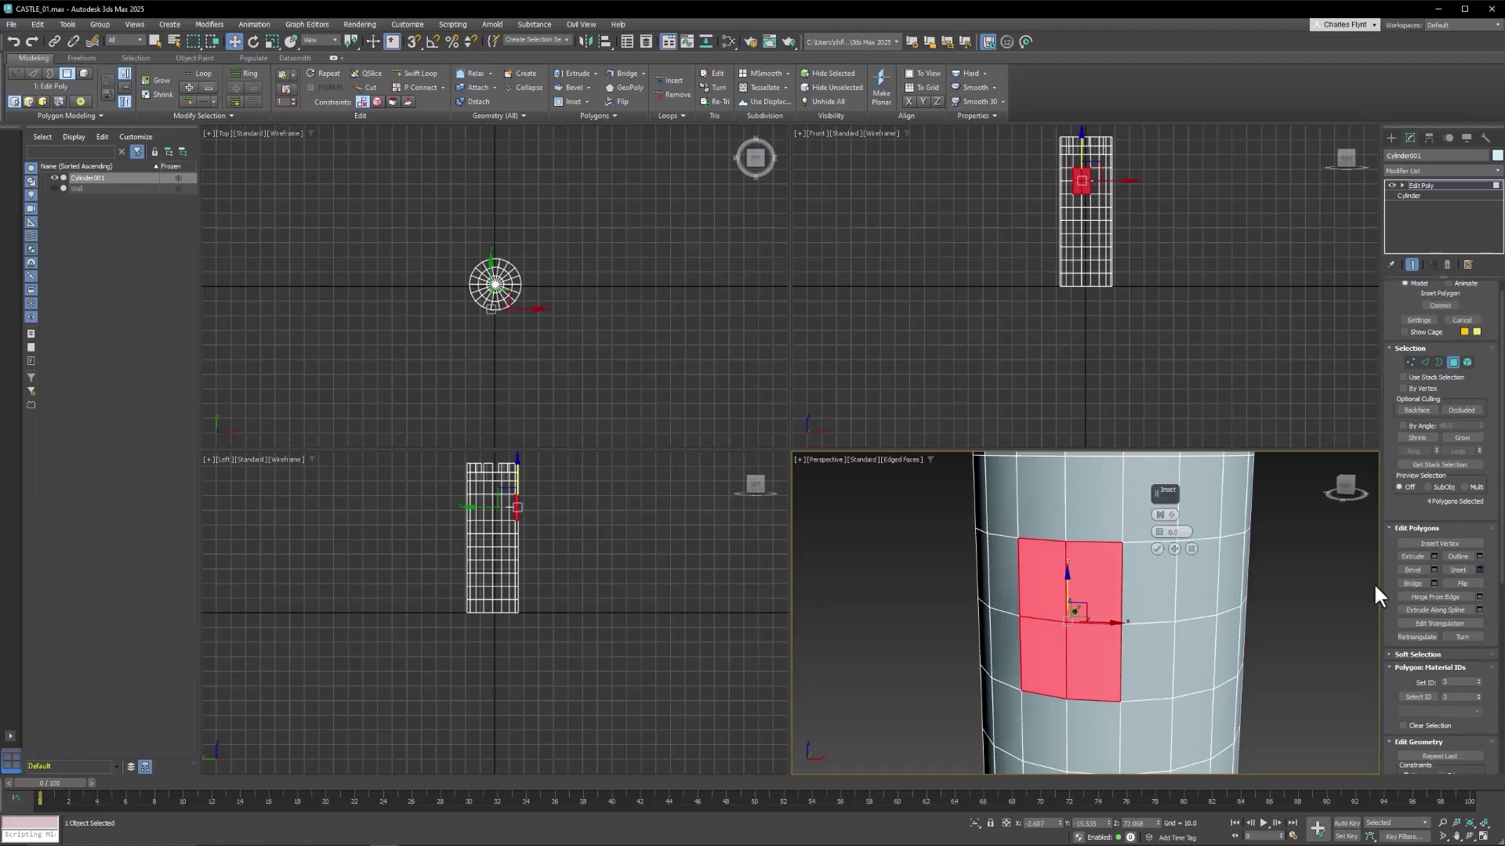
drag(1167, 494, 1176, 547)
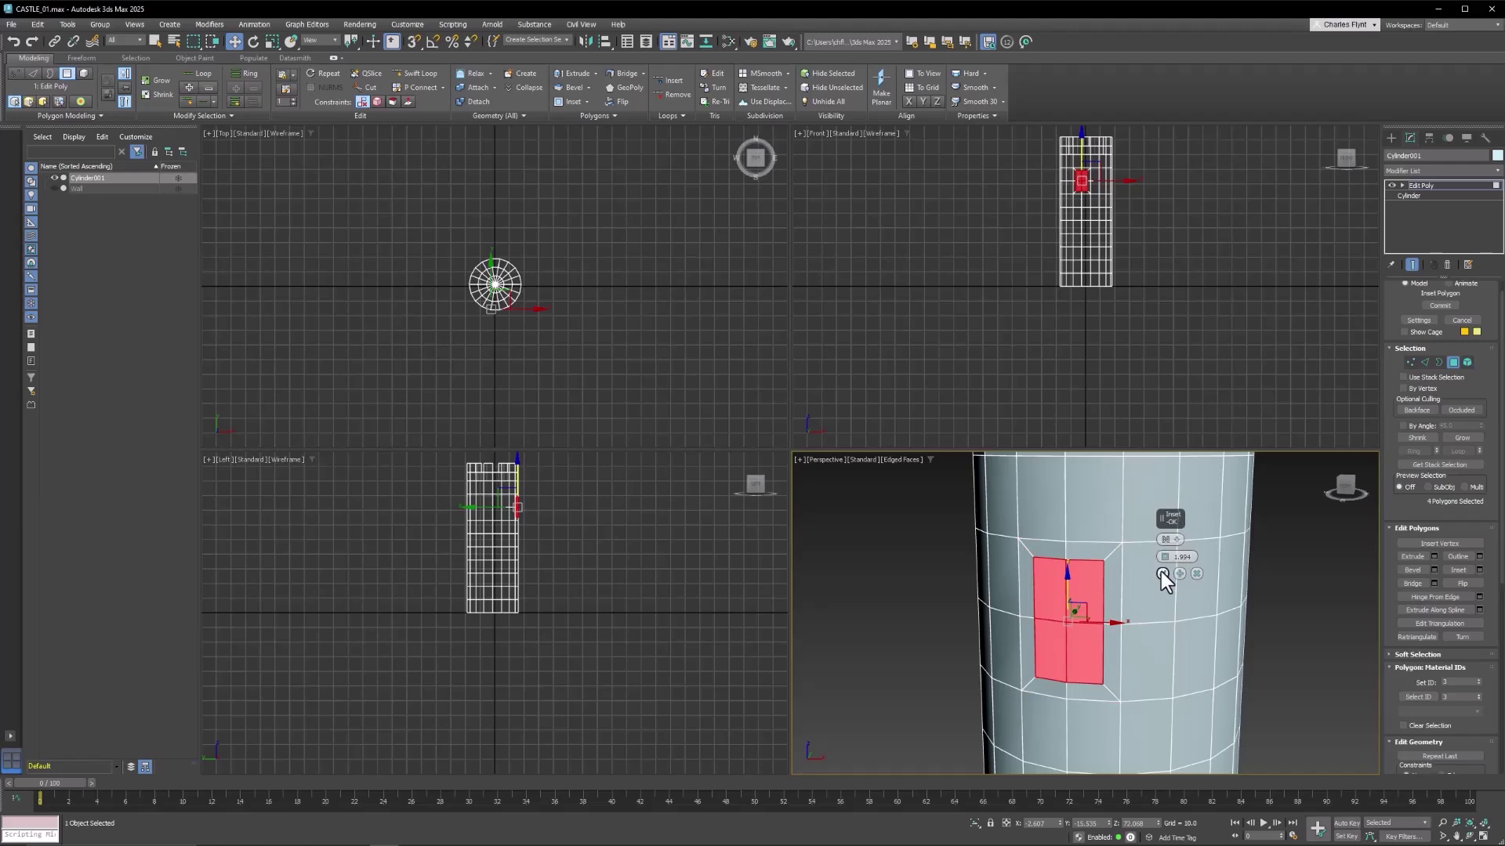
click(1162, 573)
middle_drag(1152, 623, 1171, 578)
key(super)
key(super)
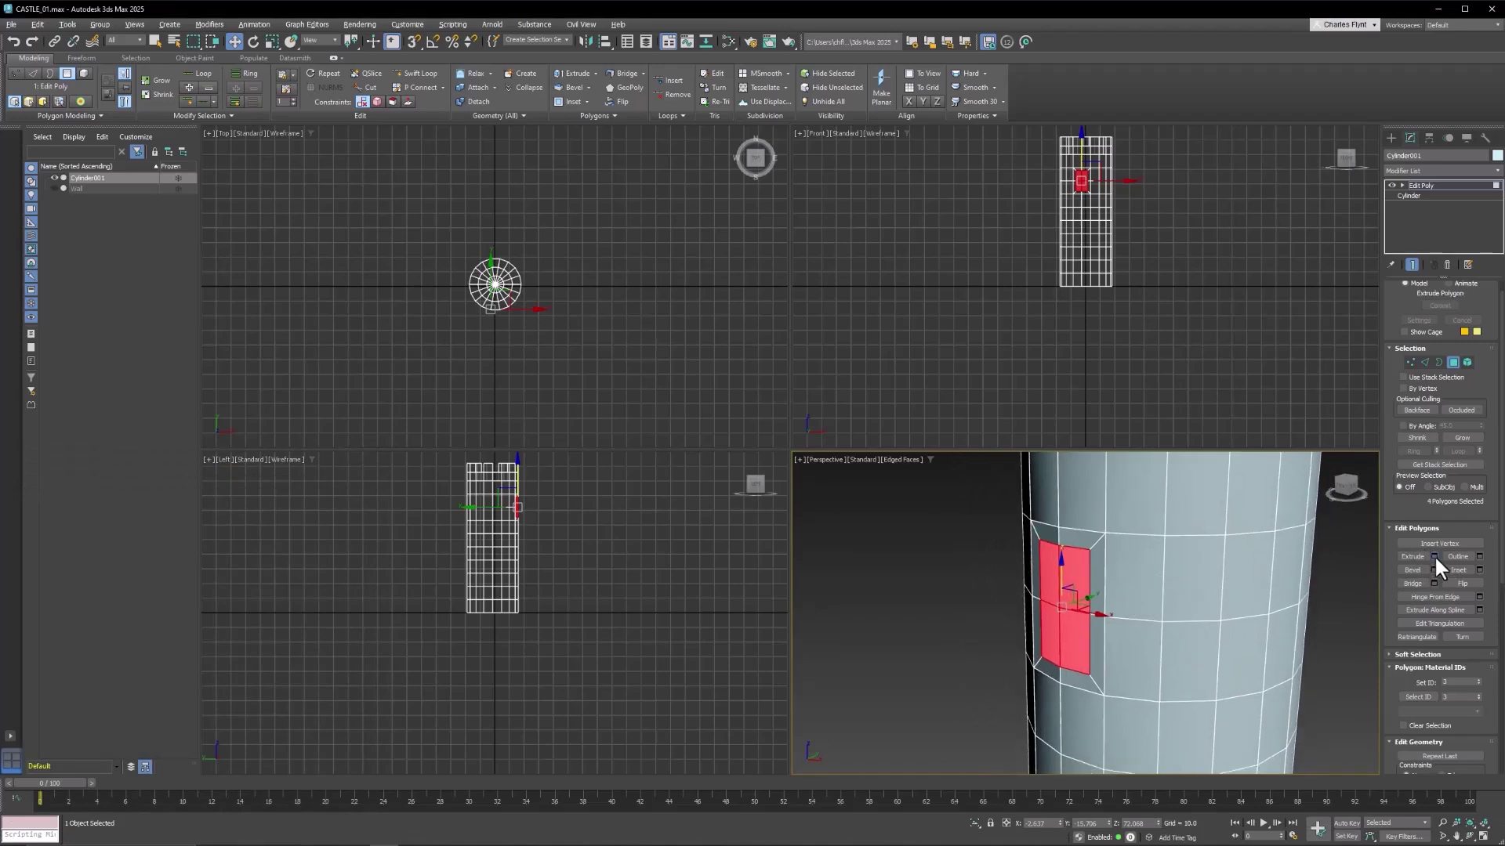
click(1435, 557)
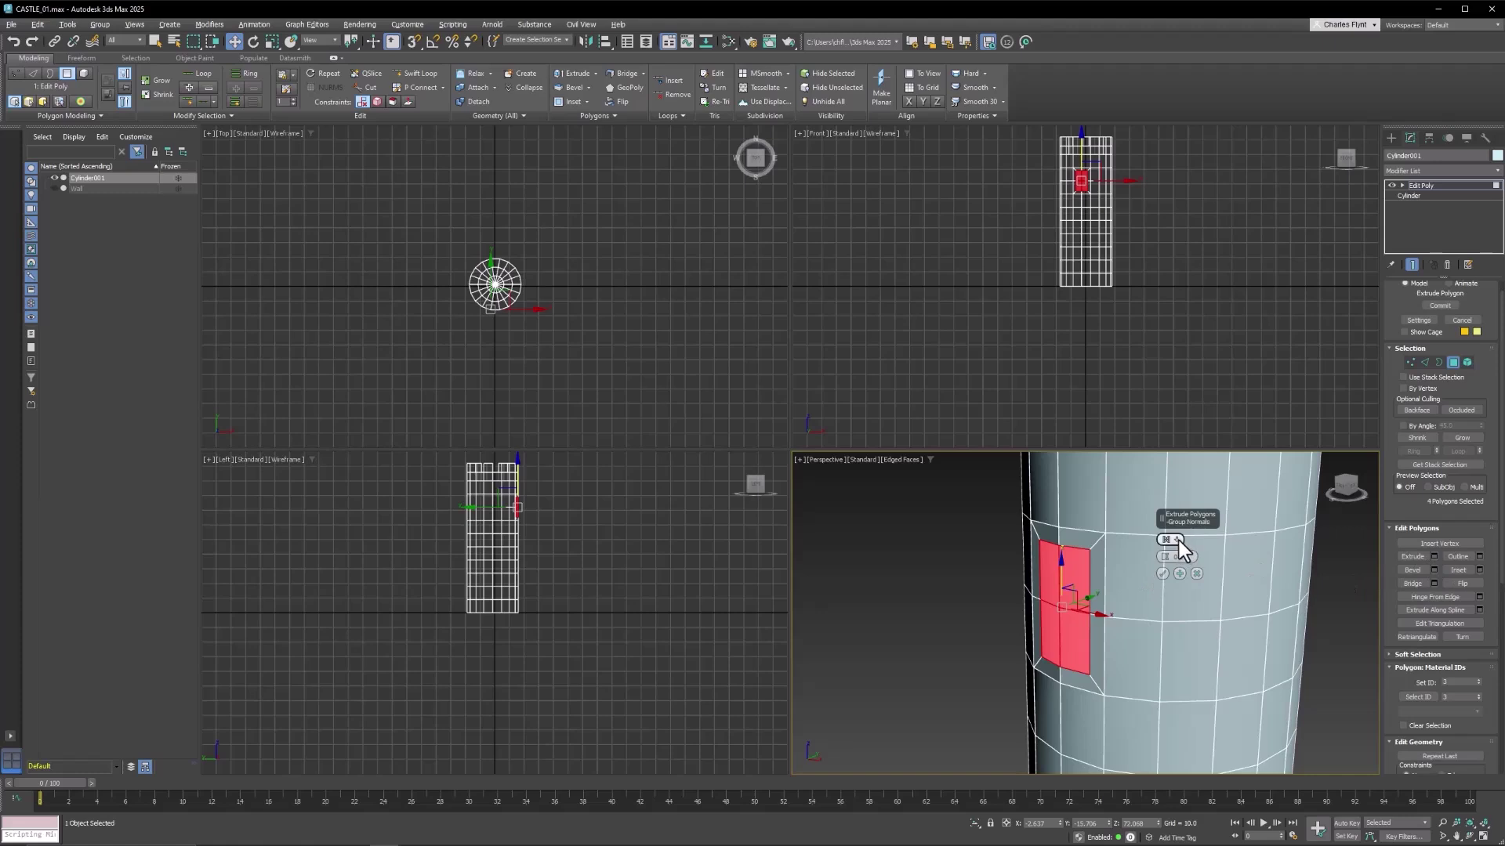
click(1177, 540)
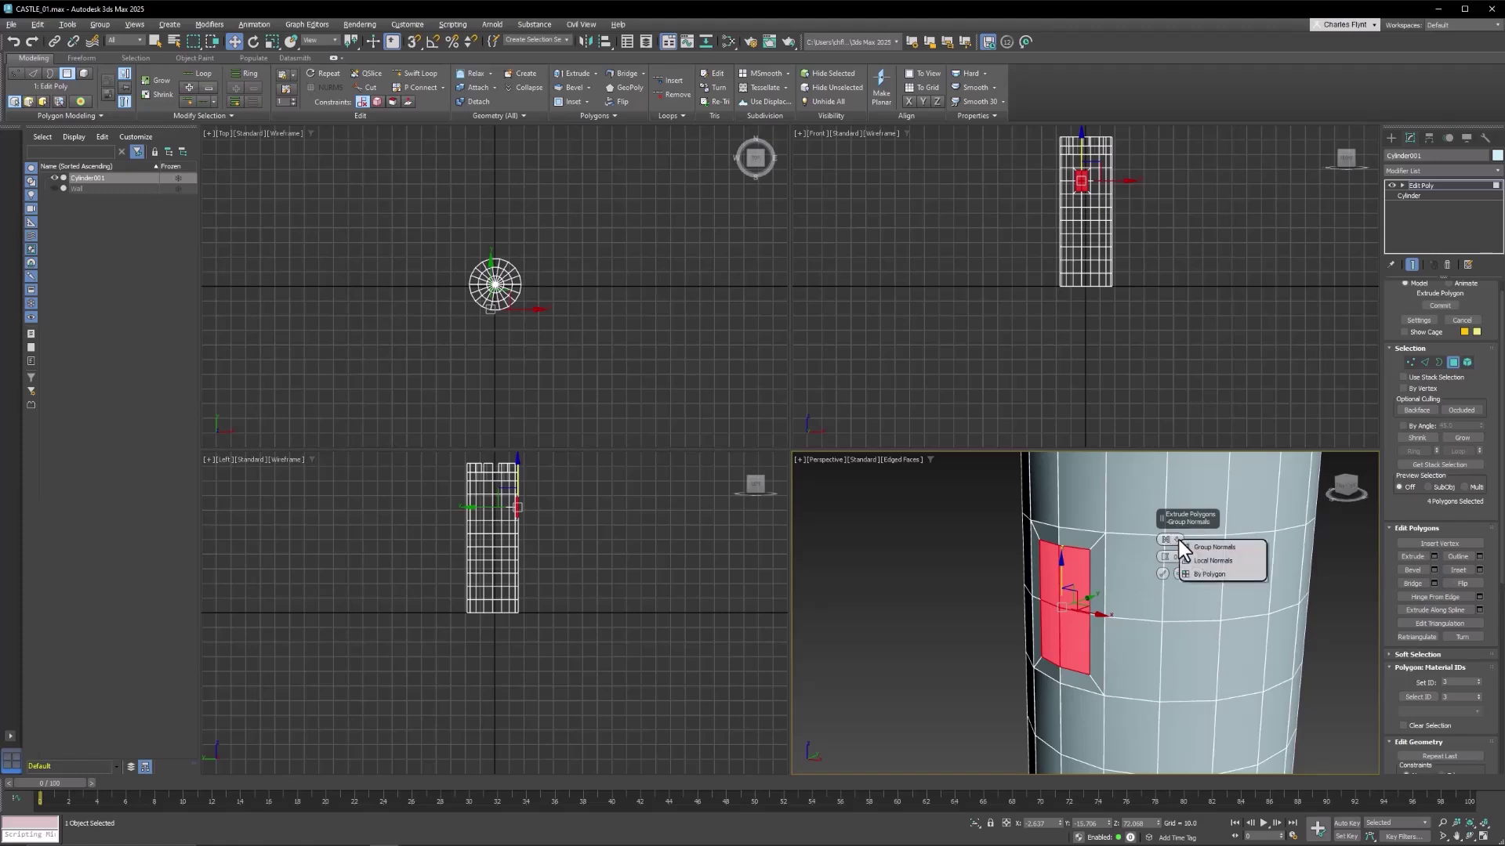
click(1229, 561)
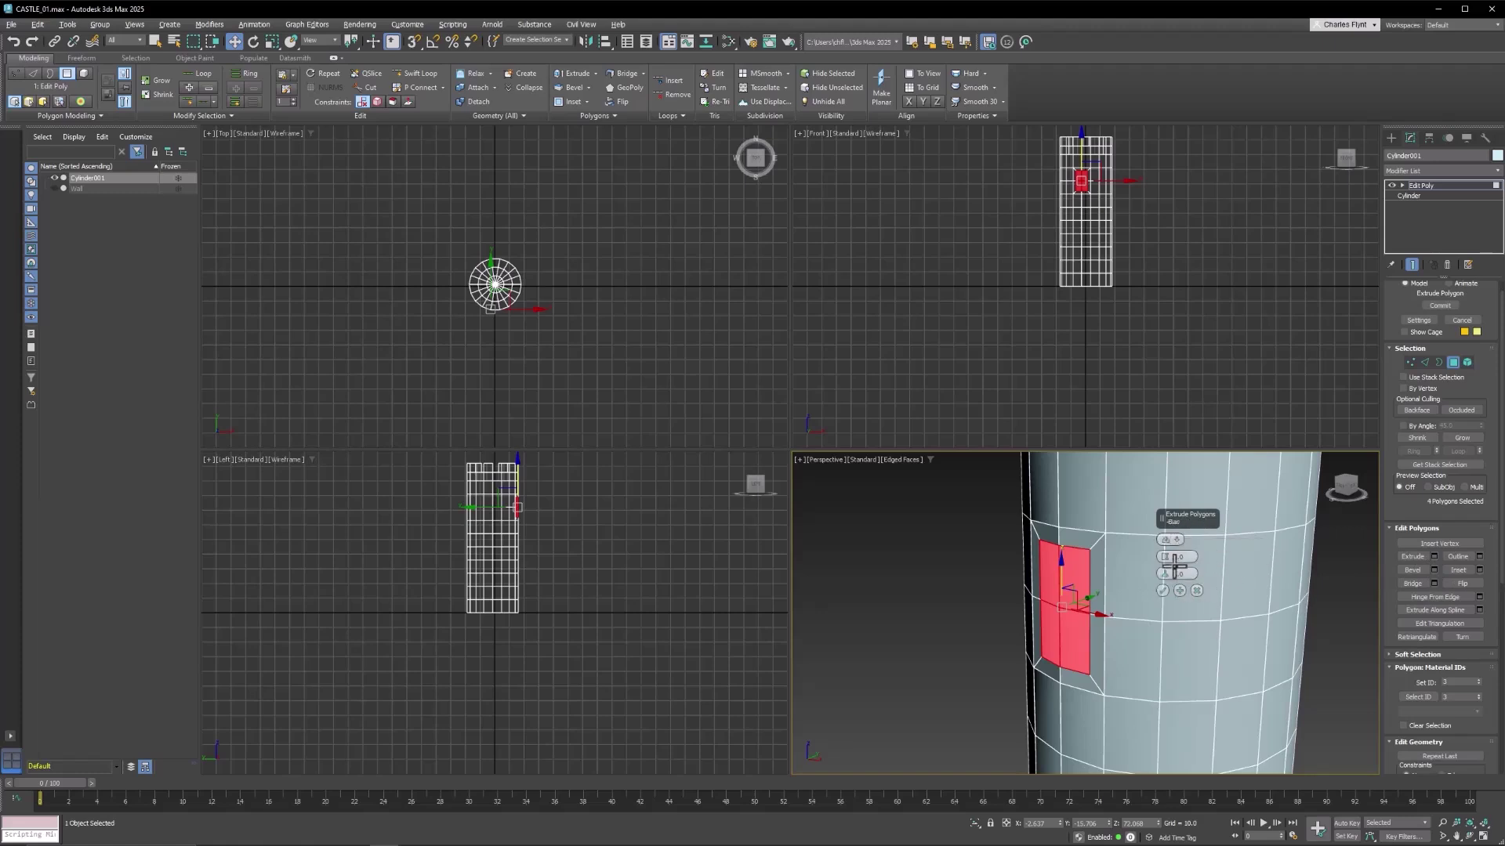
drag(1168, 562, 1169, 570)
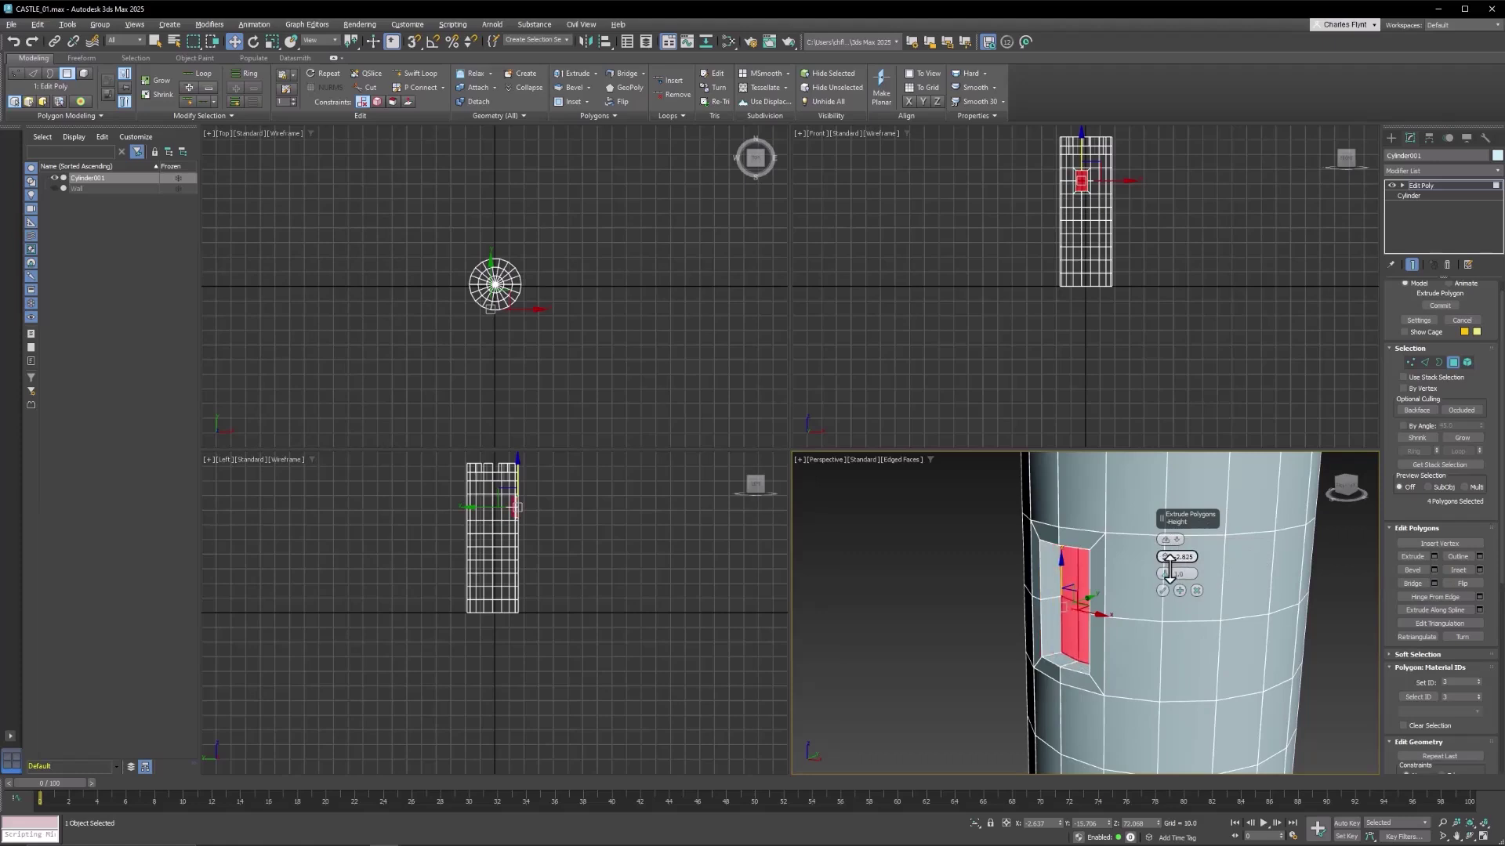
alt+middle_drag(1095, 688, 1275, 633)
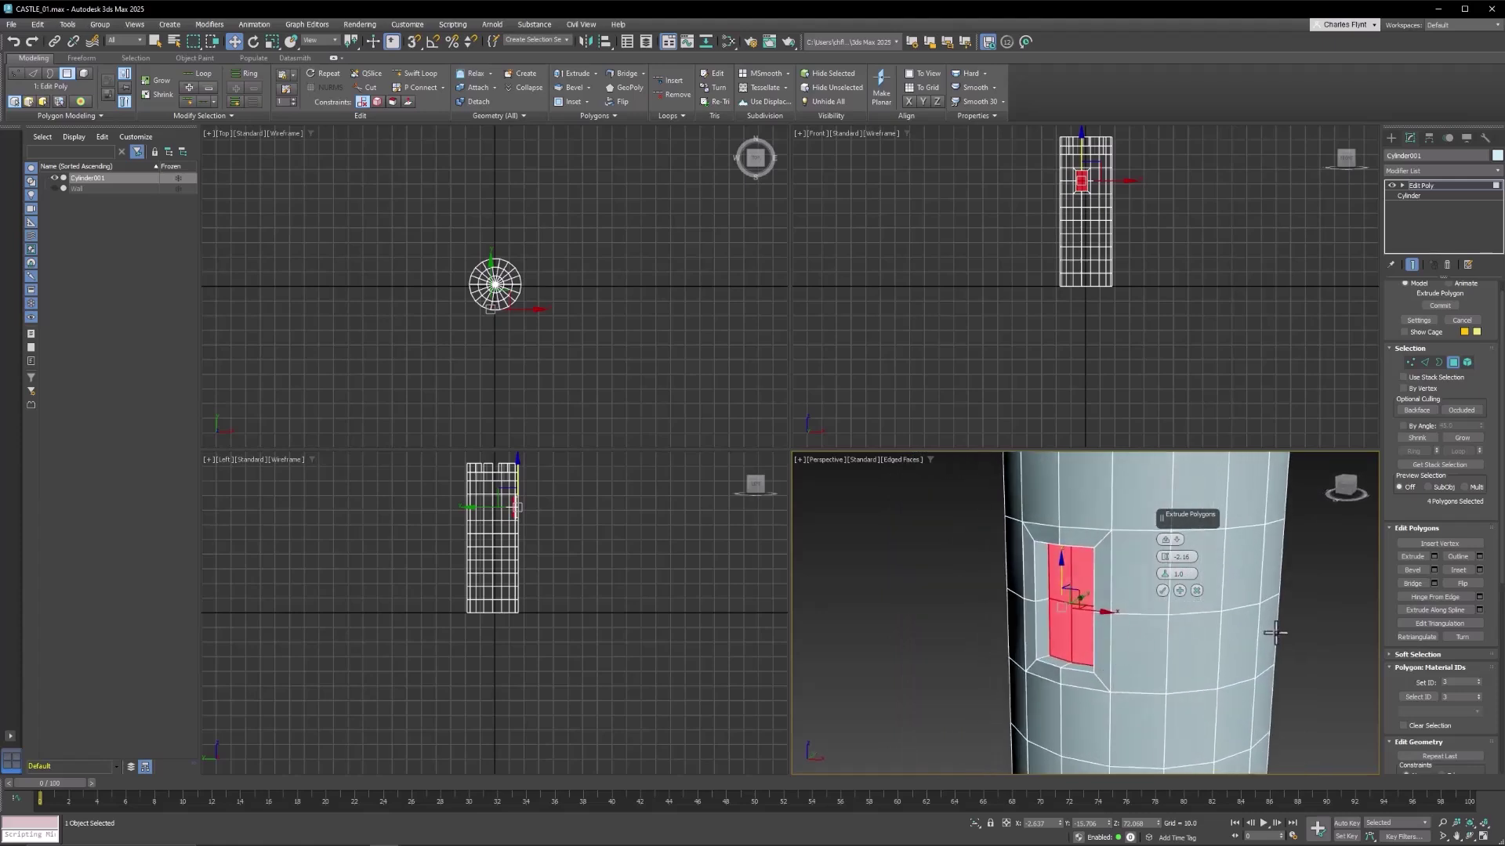
click(1197, 591)
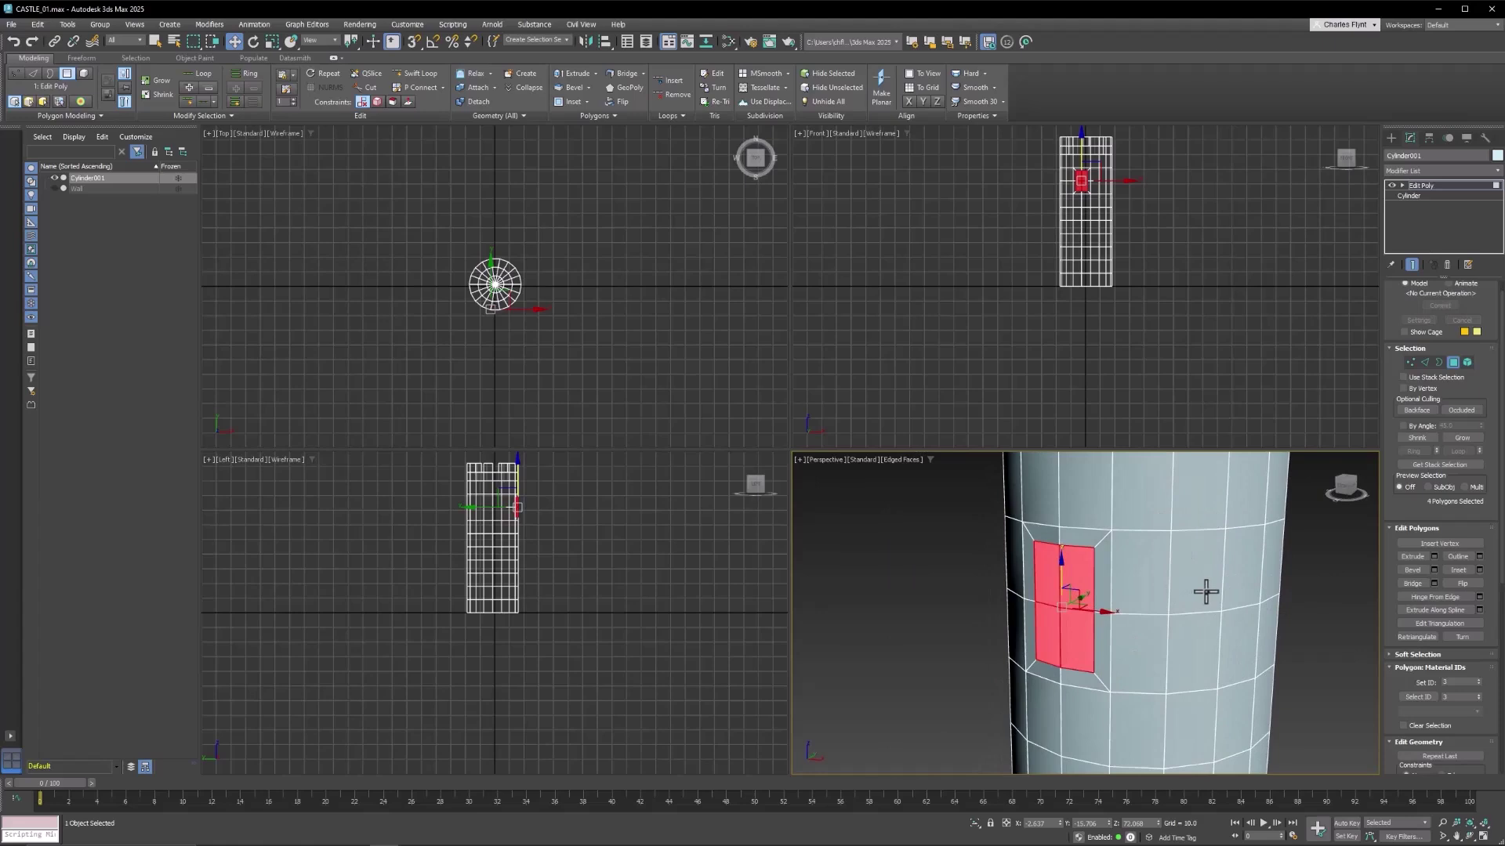
- Bevel the inset window polygons inward using Local Normals, with a height of -2.16 and an outline of about -1.506
click(1433, 569)
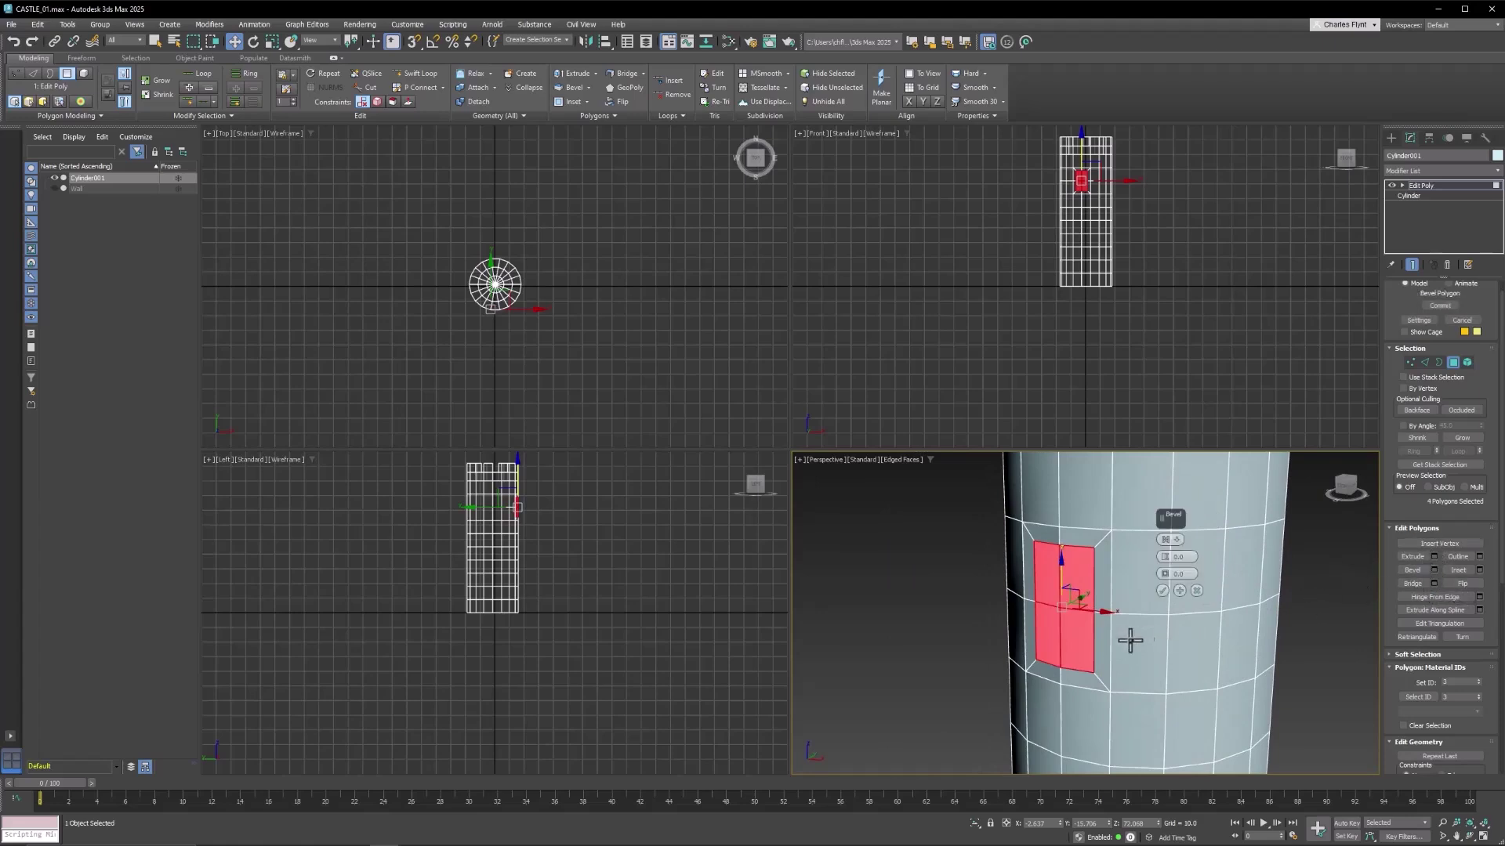
click(1176, 540)
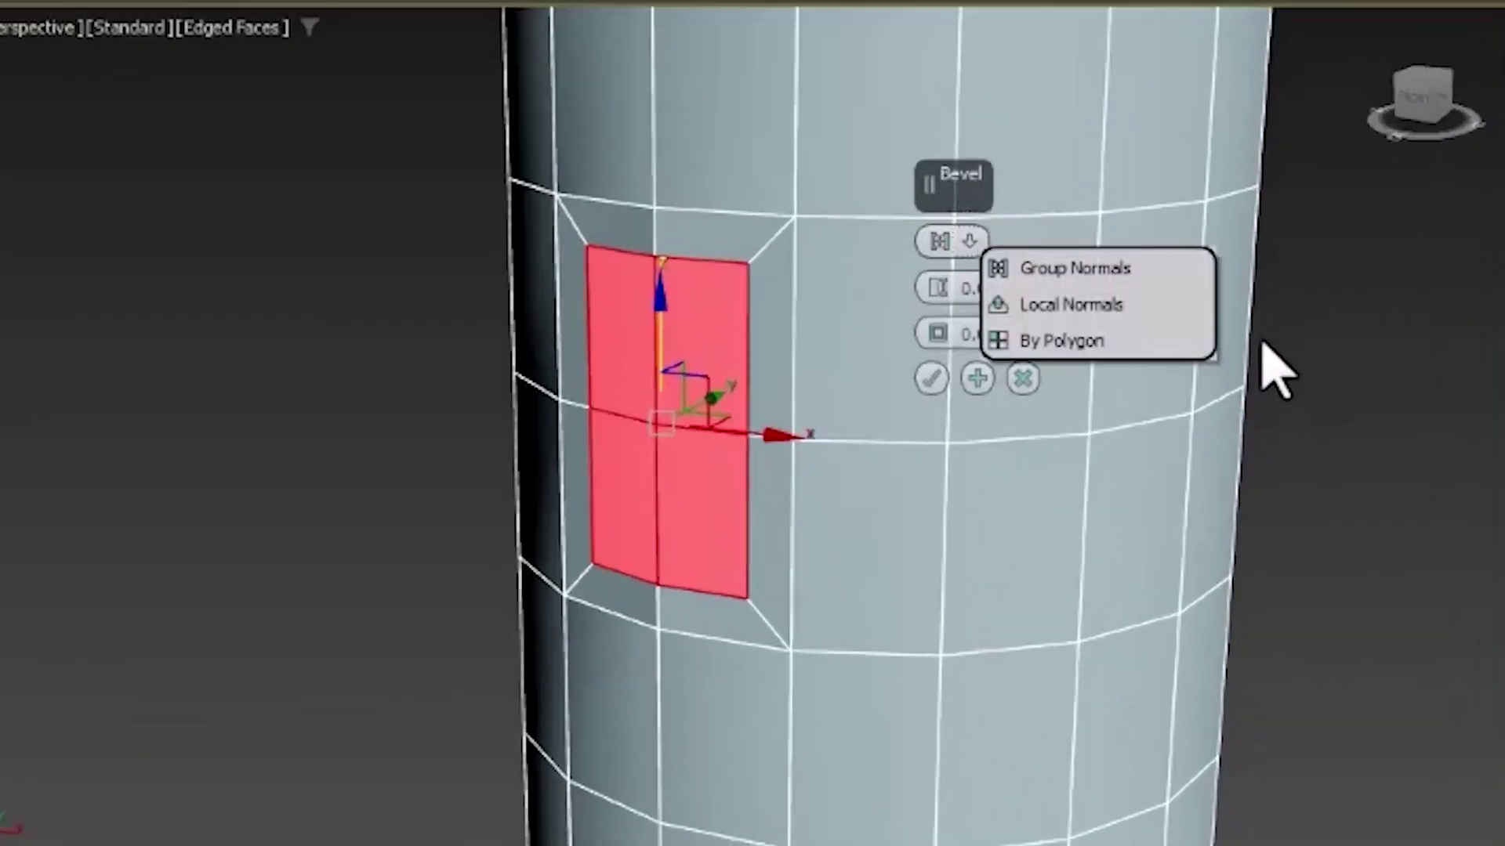
click(1153, 316)
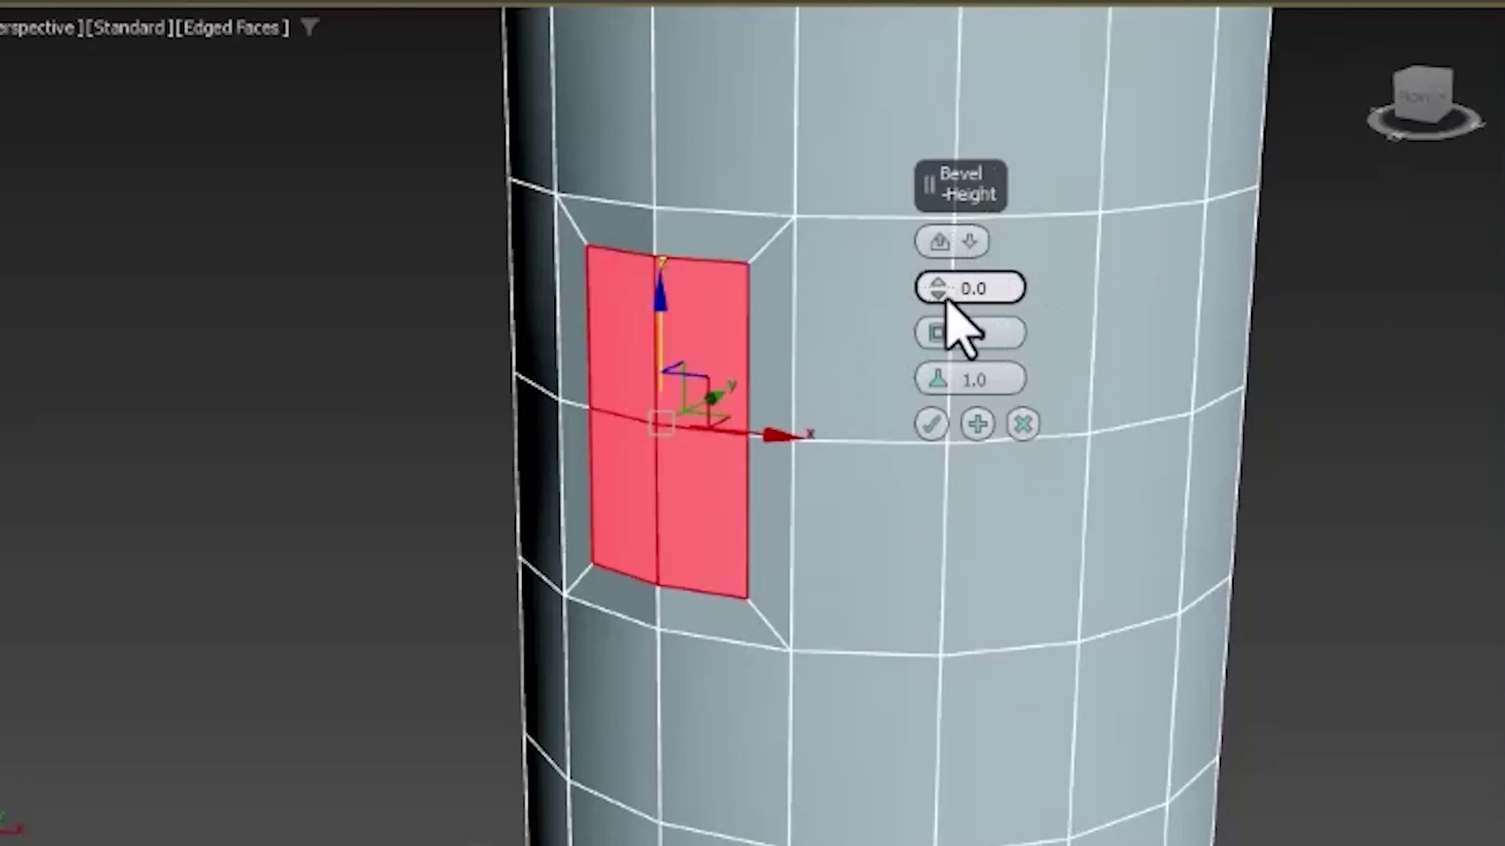
drag(945, 302, 967, 346)
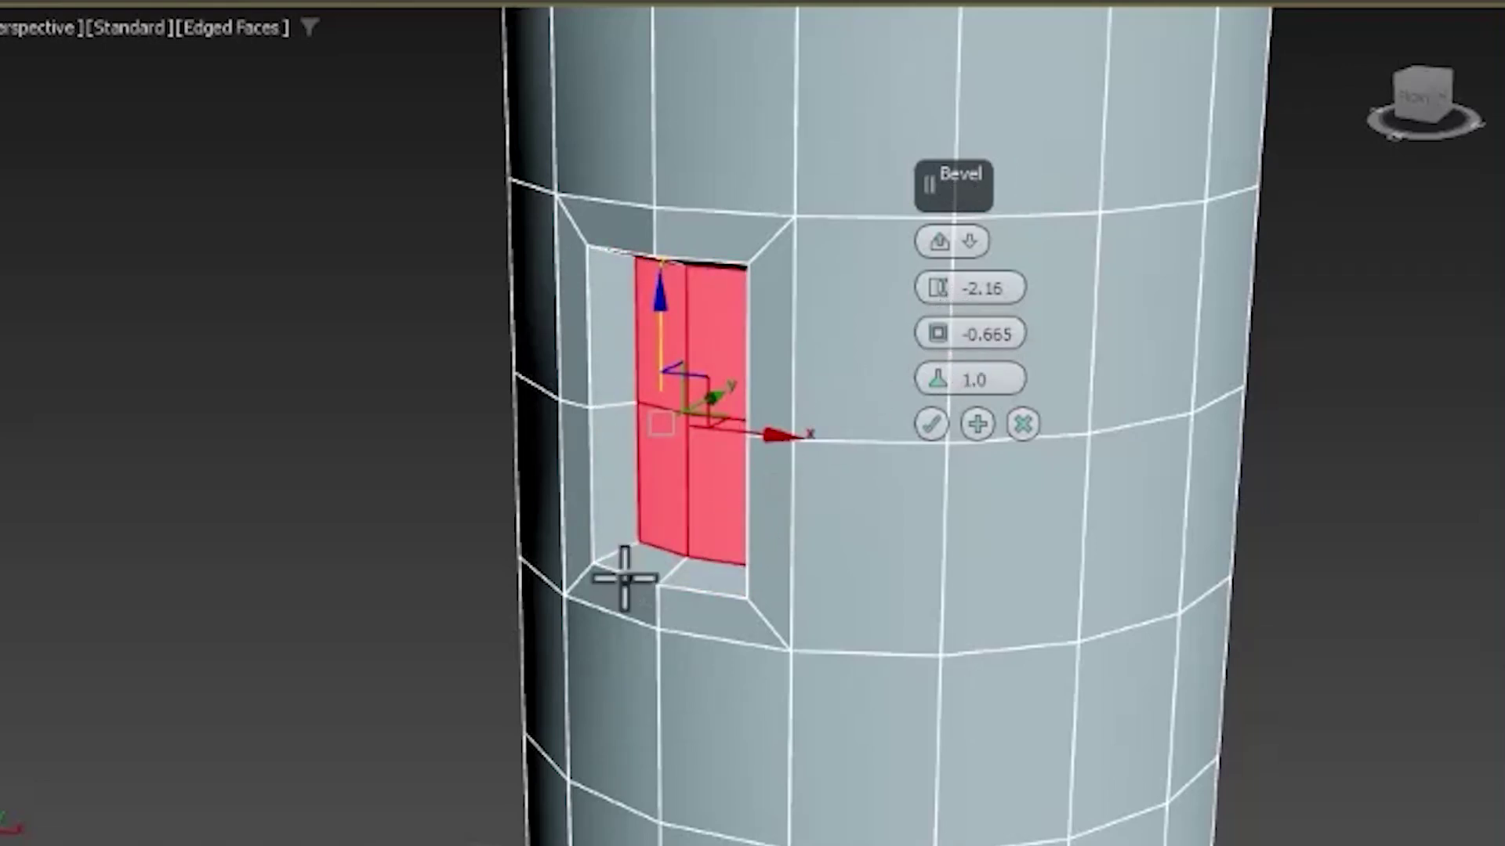
alt+middle_drag(542, 638, 666, 568)
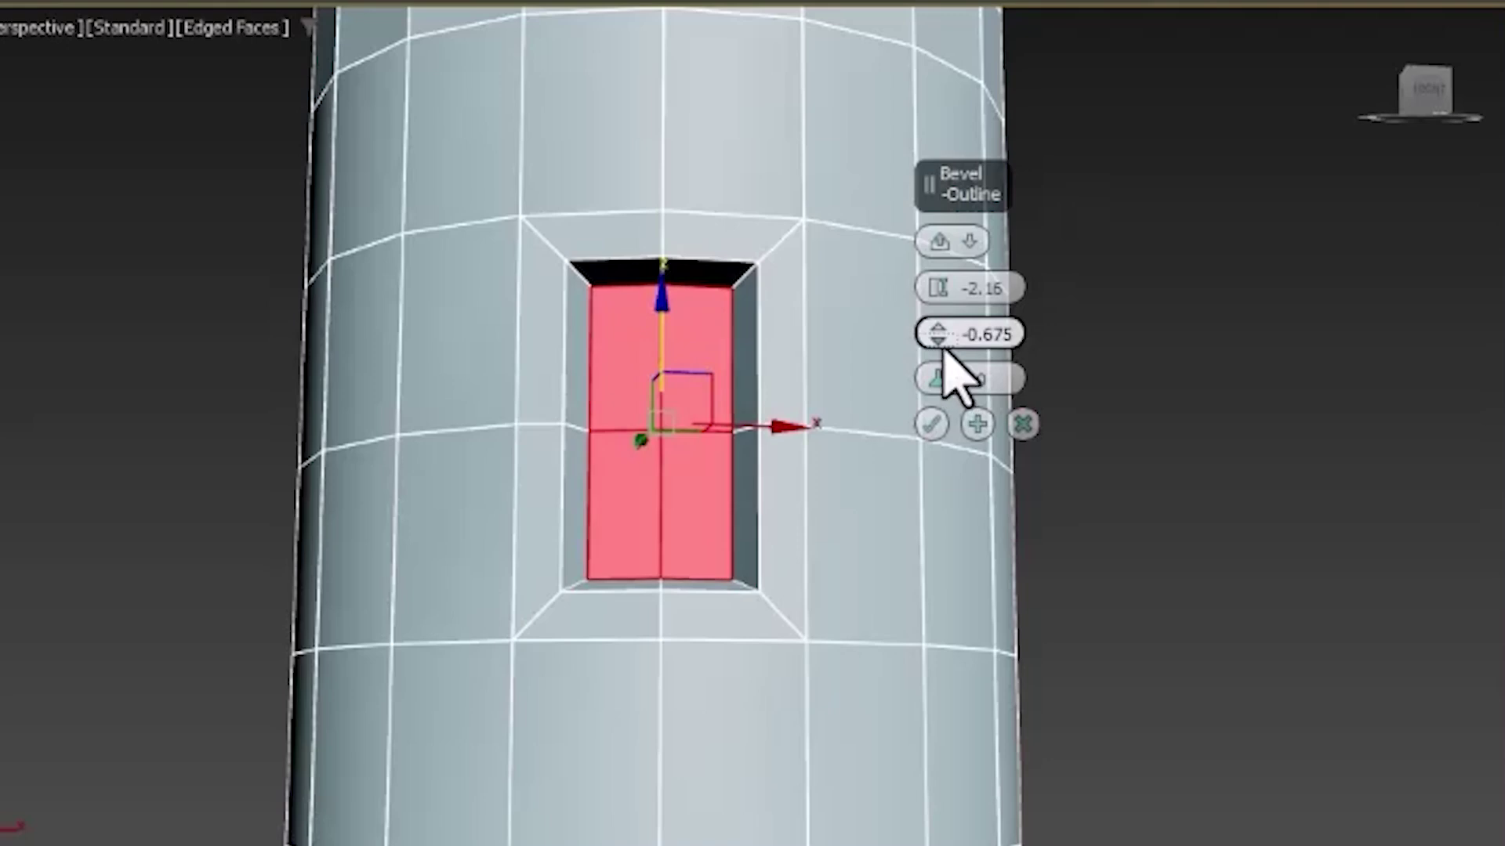
drag(945, 359, 951, 337)
middle_drag(786, 537, 880, 548)
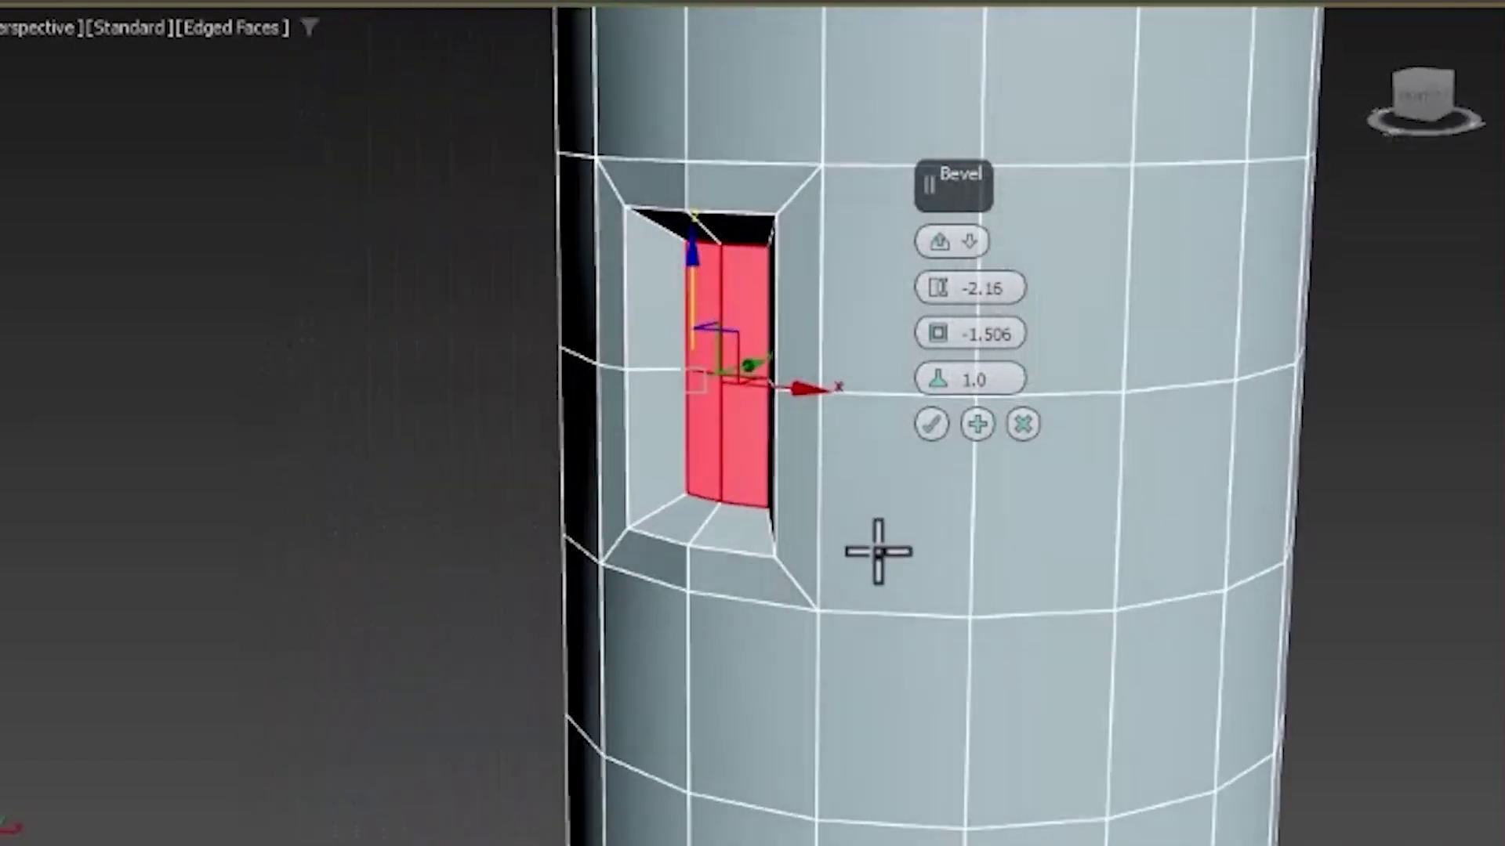
click(931, 426)
- Select a two-by-two block of polygons lower on the tower wall, around to the side of the first window
middle_drag(1152, 649, 591, 486)
scroll(924, 561, down, 4)
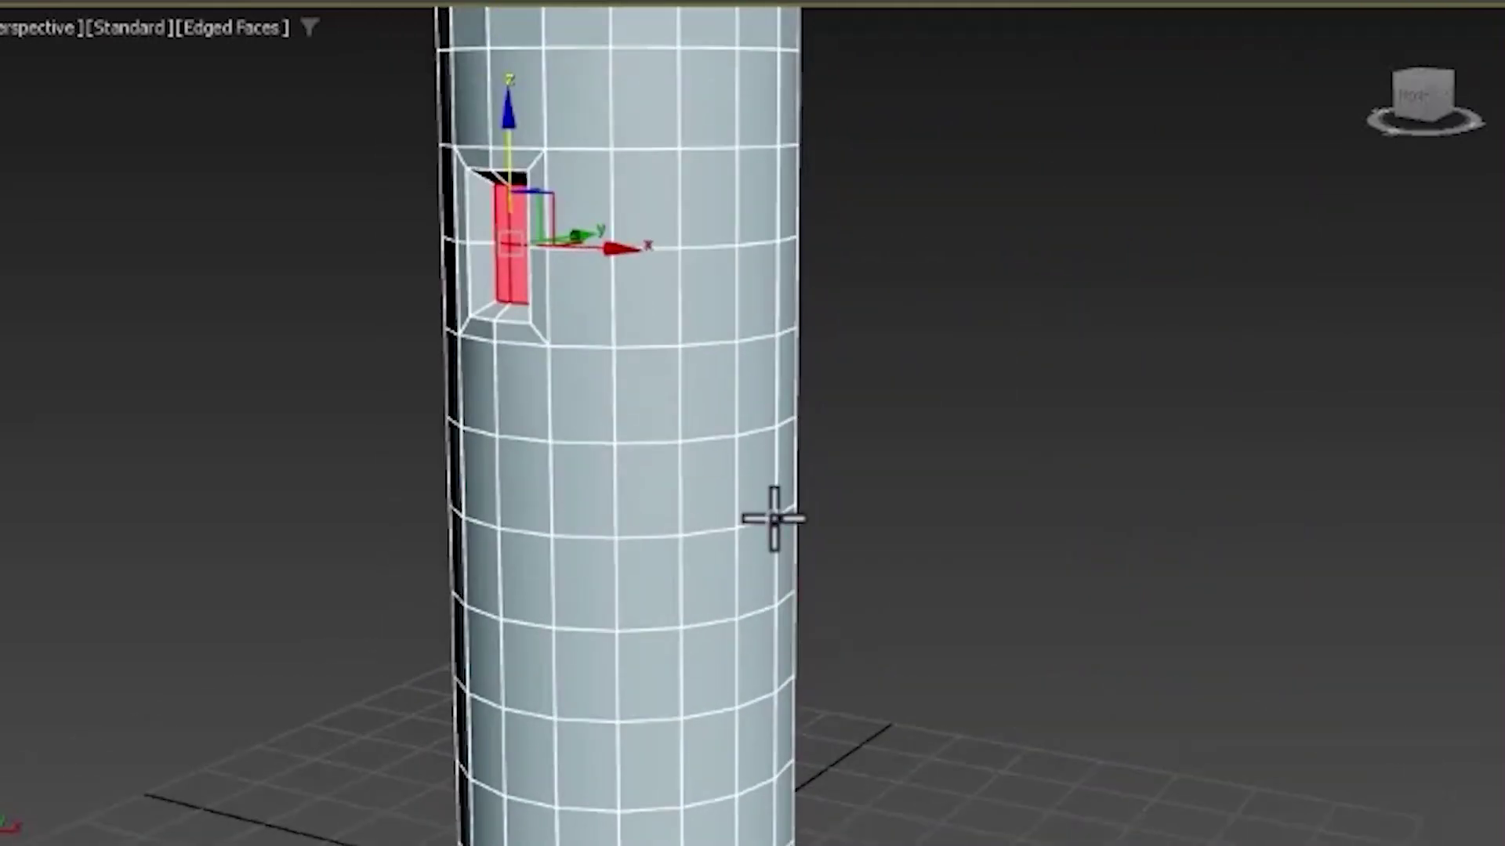
click(657, 392)
ctrl+click(726, 403)
ctrl+click(719, 437)
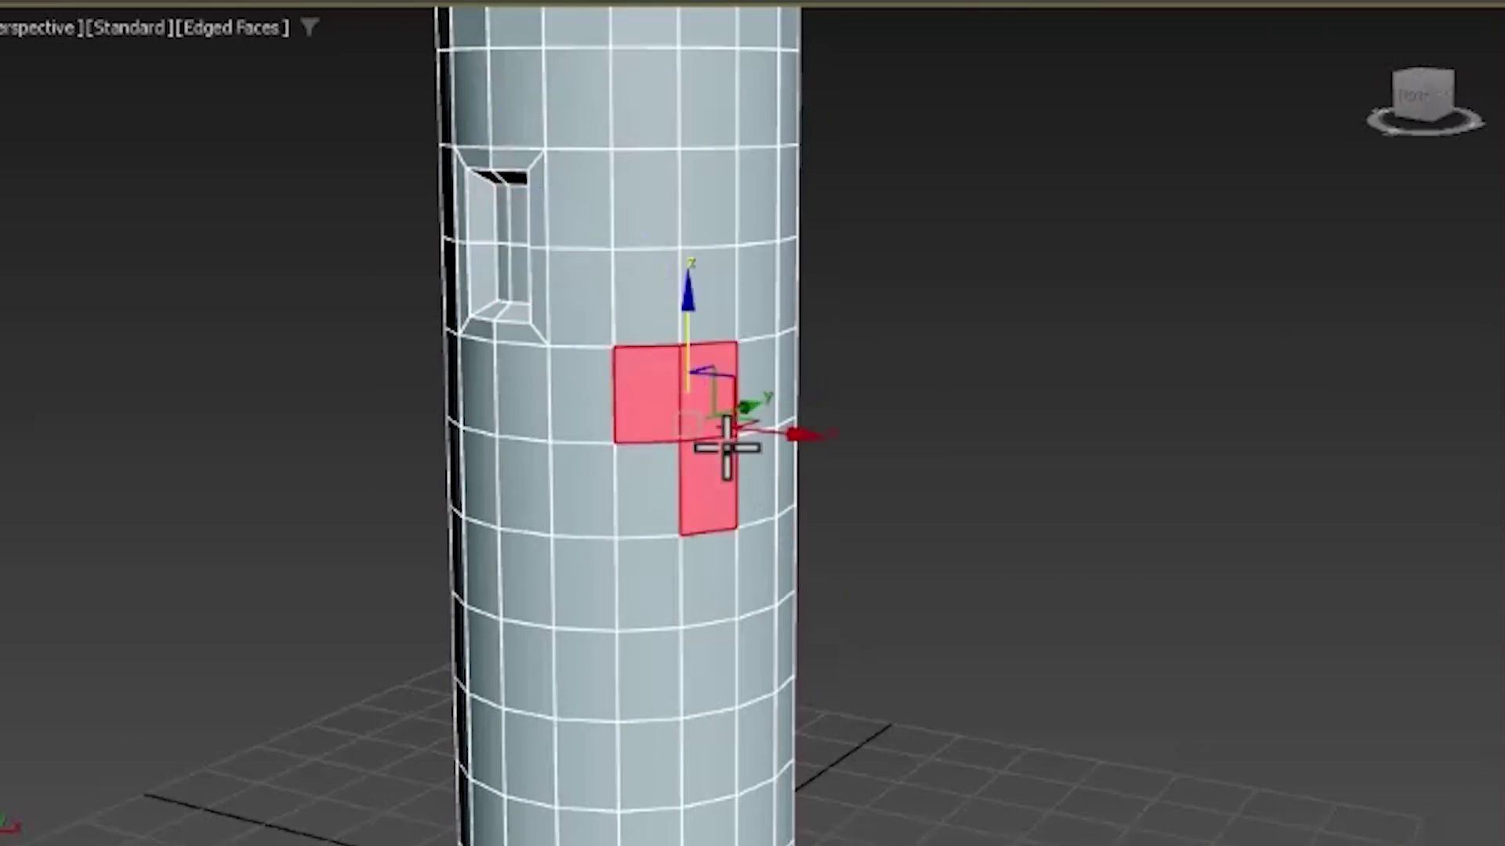
ctrl+click(658, 478)
- Add a matching two-by-two block of polygons on the opposite side of the tower wall to the selection
middle_drag(622, 491, 1040, 463)
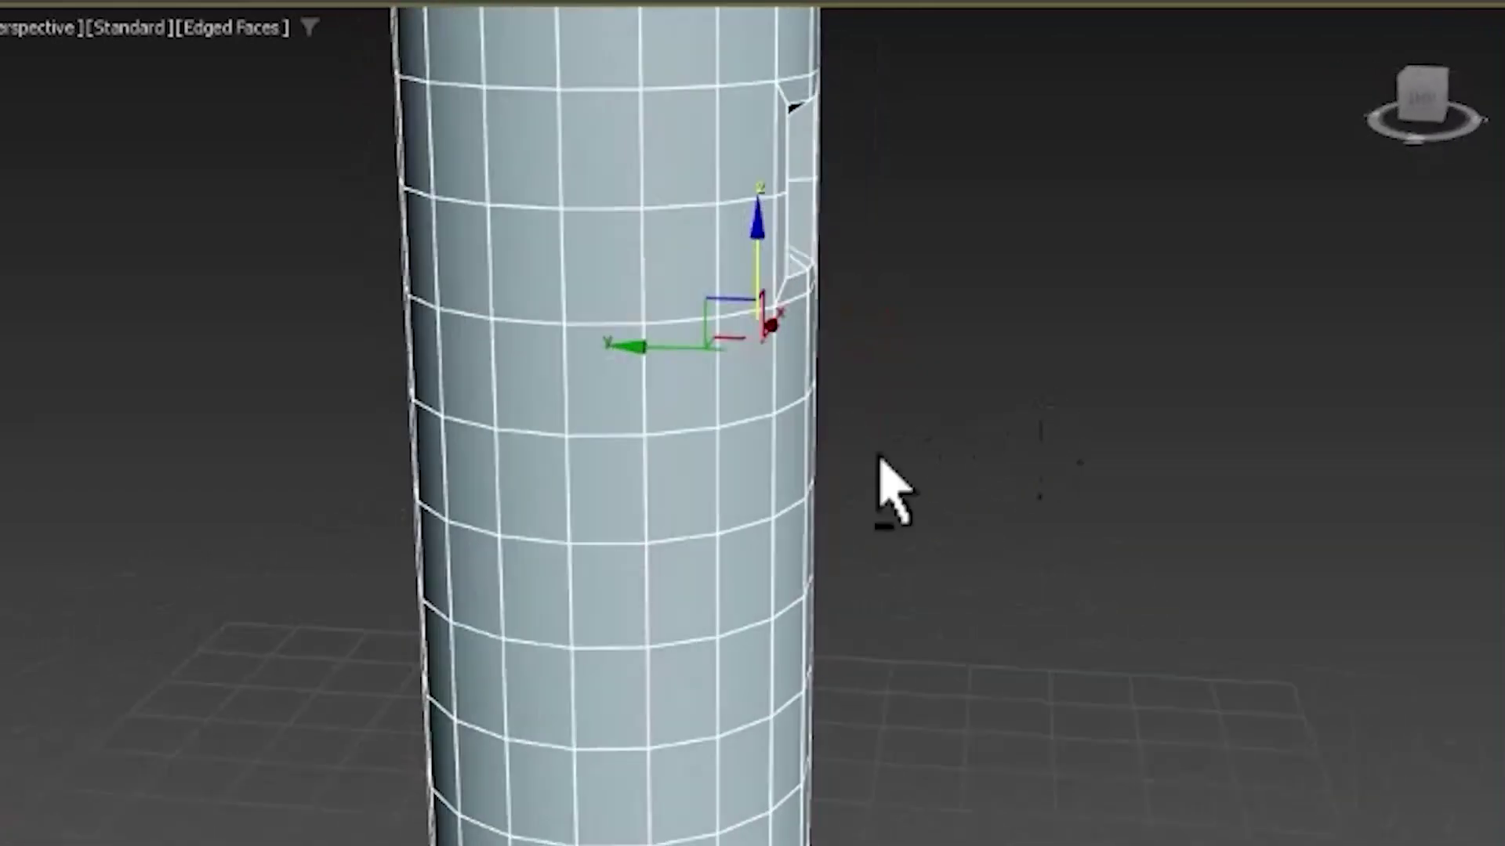
click(533, 369)
ctrl+click(521, 486)
ctrl+click(607, 476)
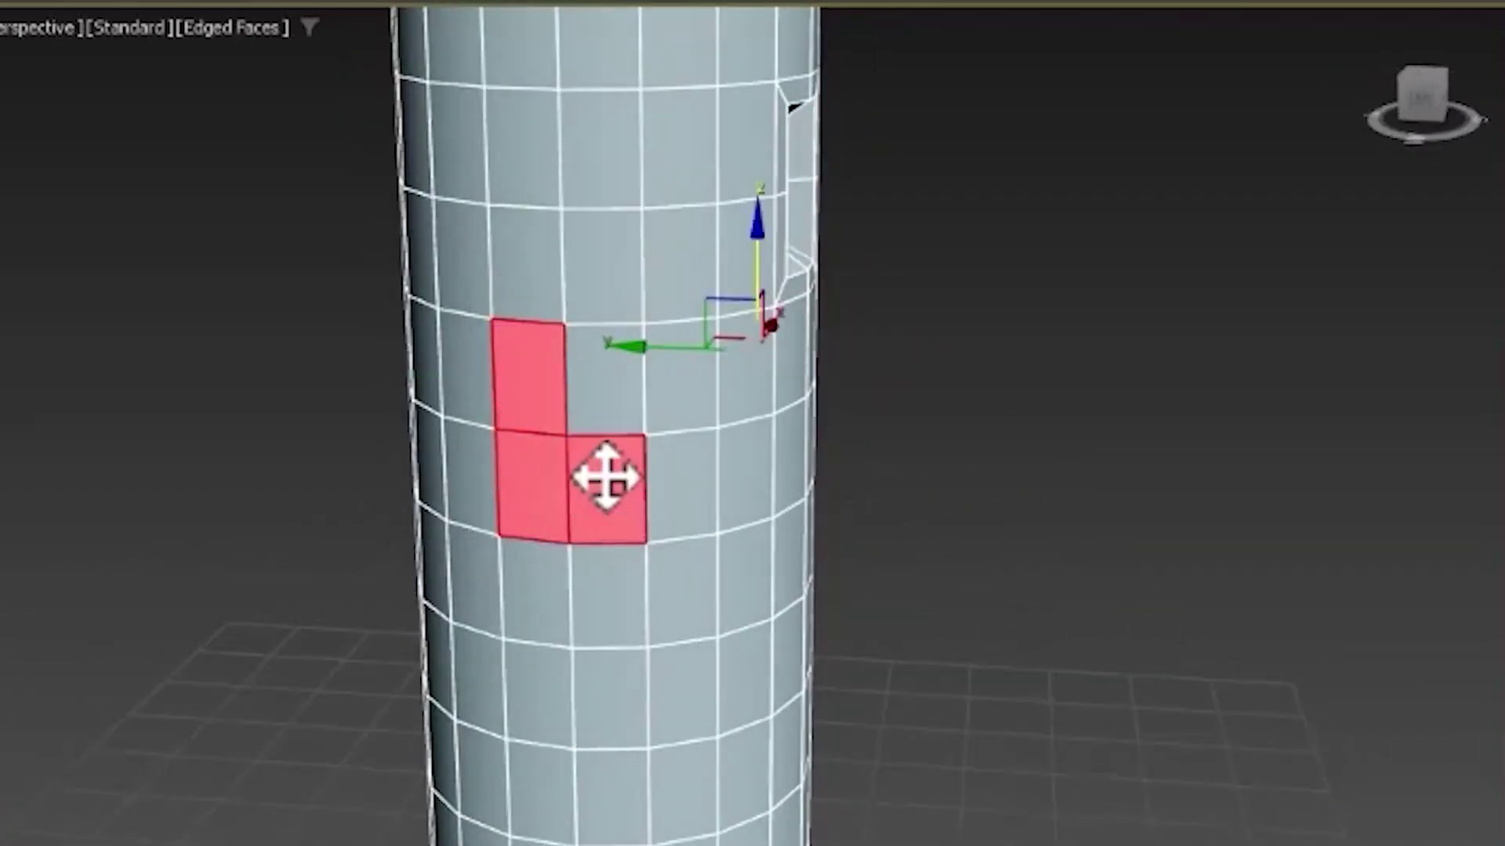
drag(607, 476, 591, 403)
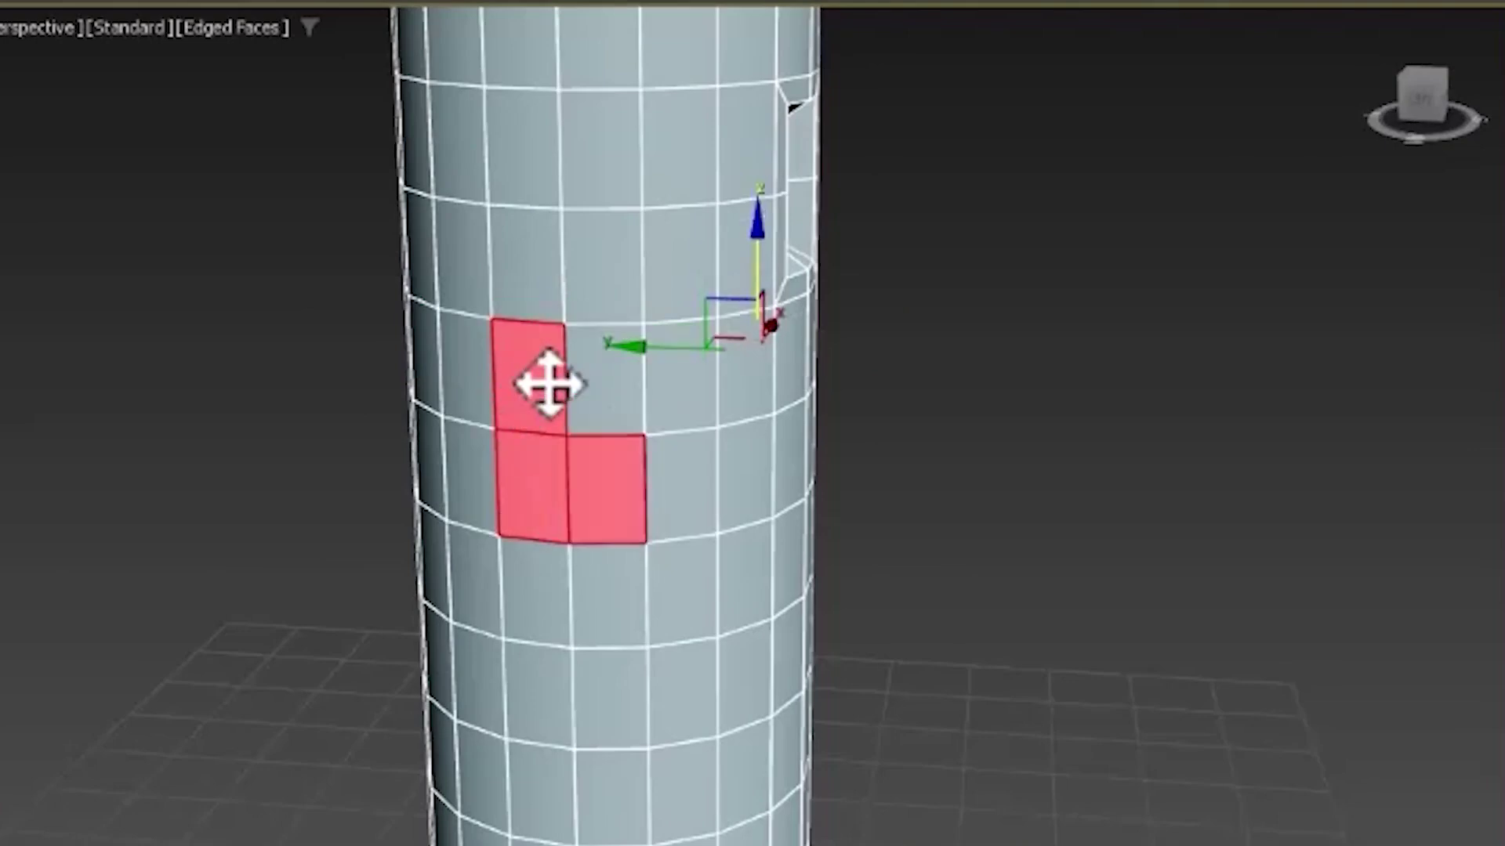
ctrl+click(598, 403)
- Inset both selected side window blocks as a group by 1.974
middle_drag(577, 392, 510, 675)
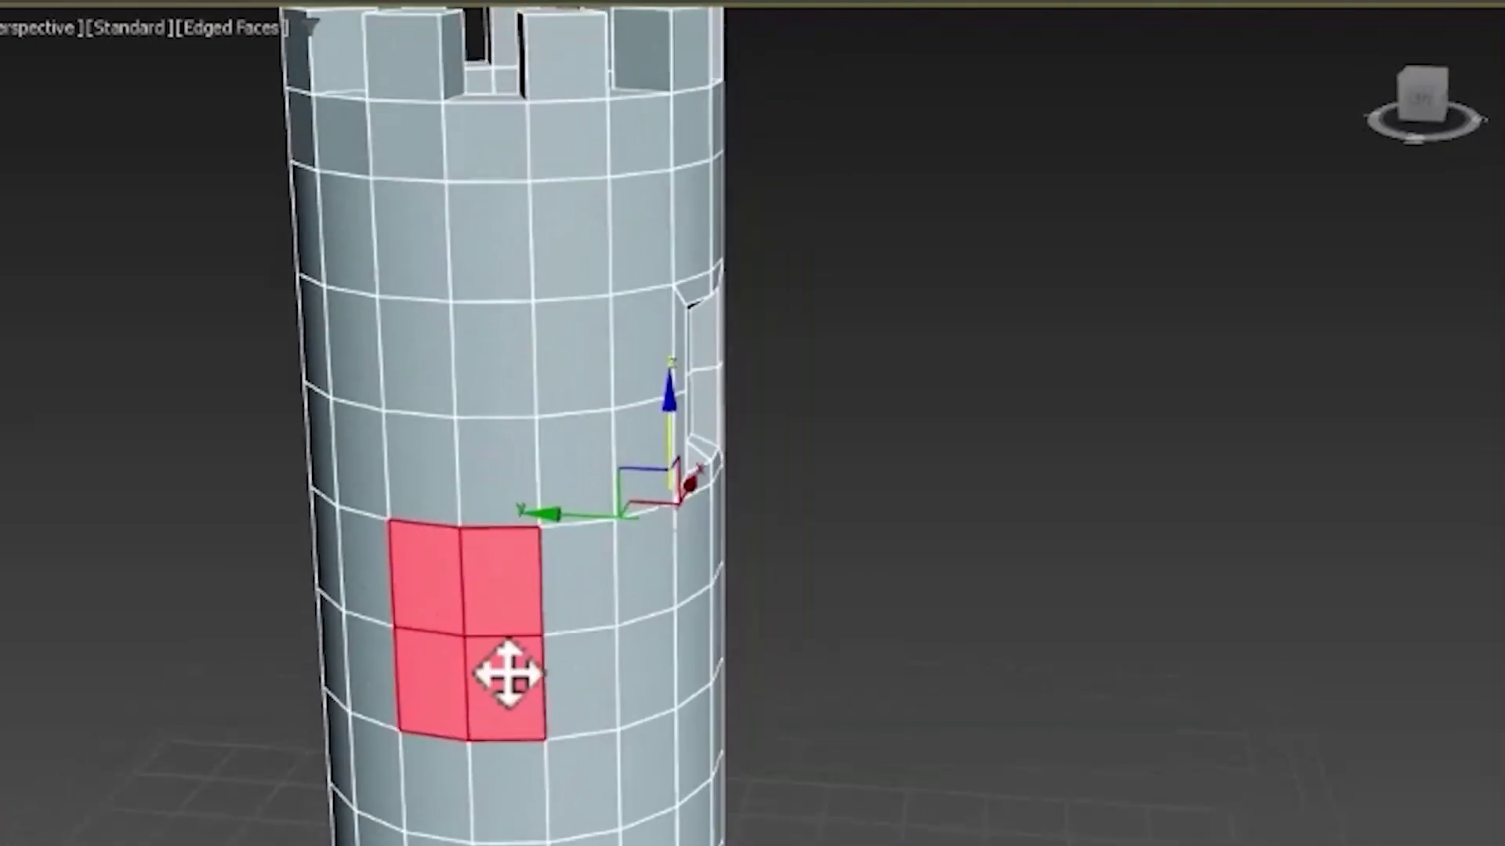
alt+middle_drag(801, 627, 696, 455)
scroll(621, 433, up, 3)
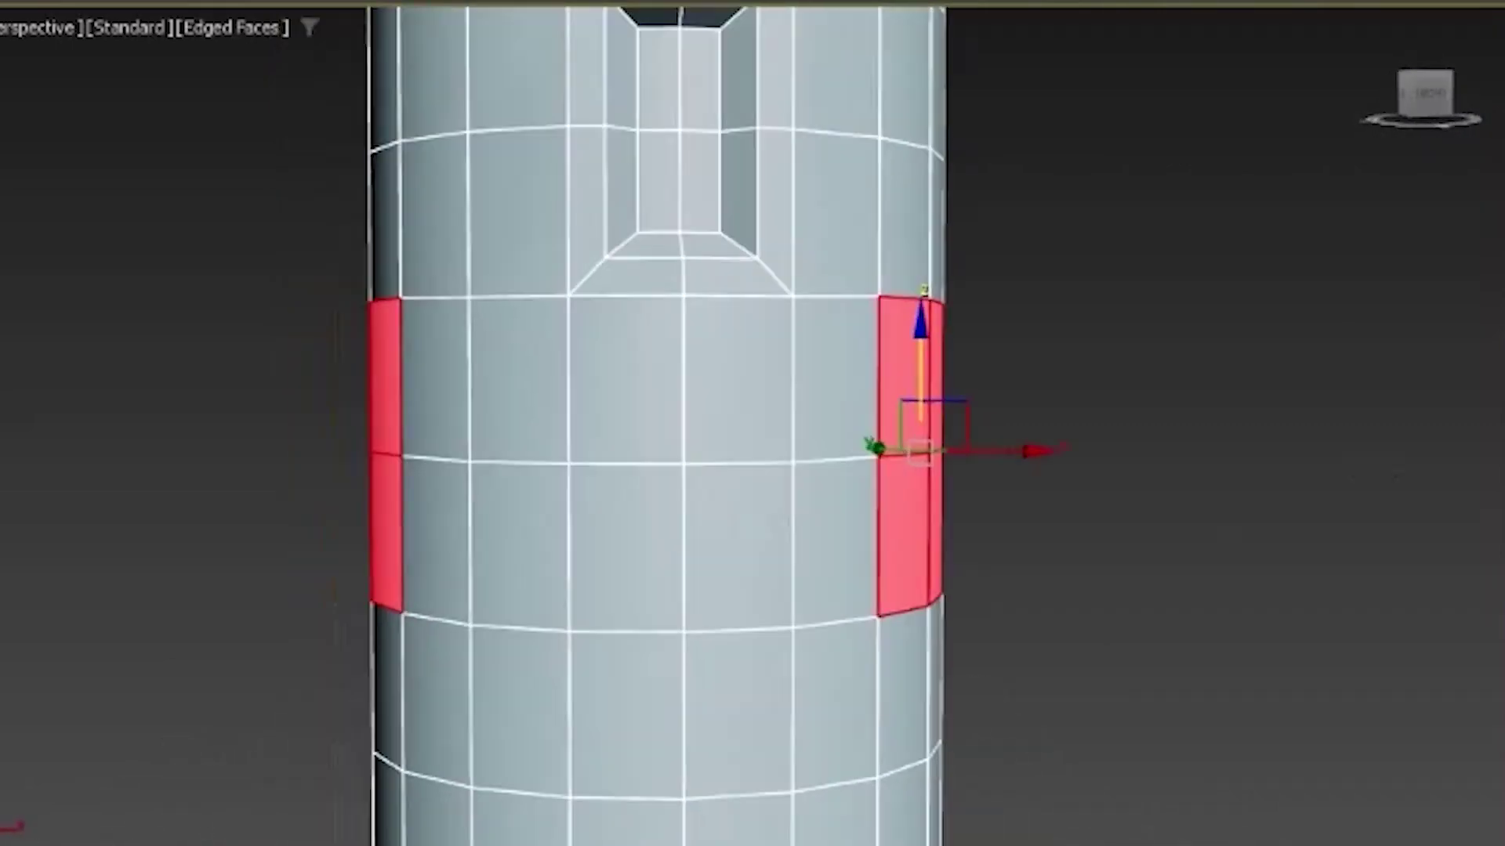
click(1503, 313)
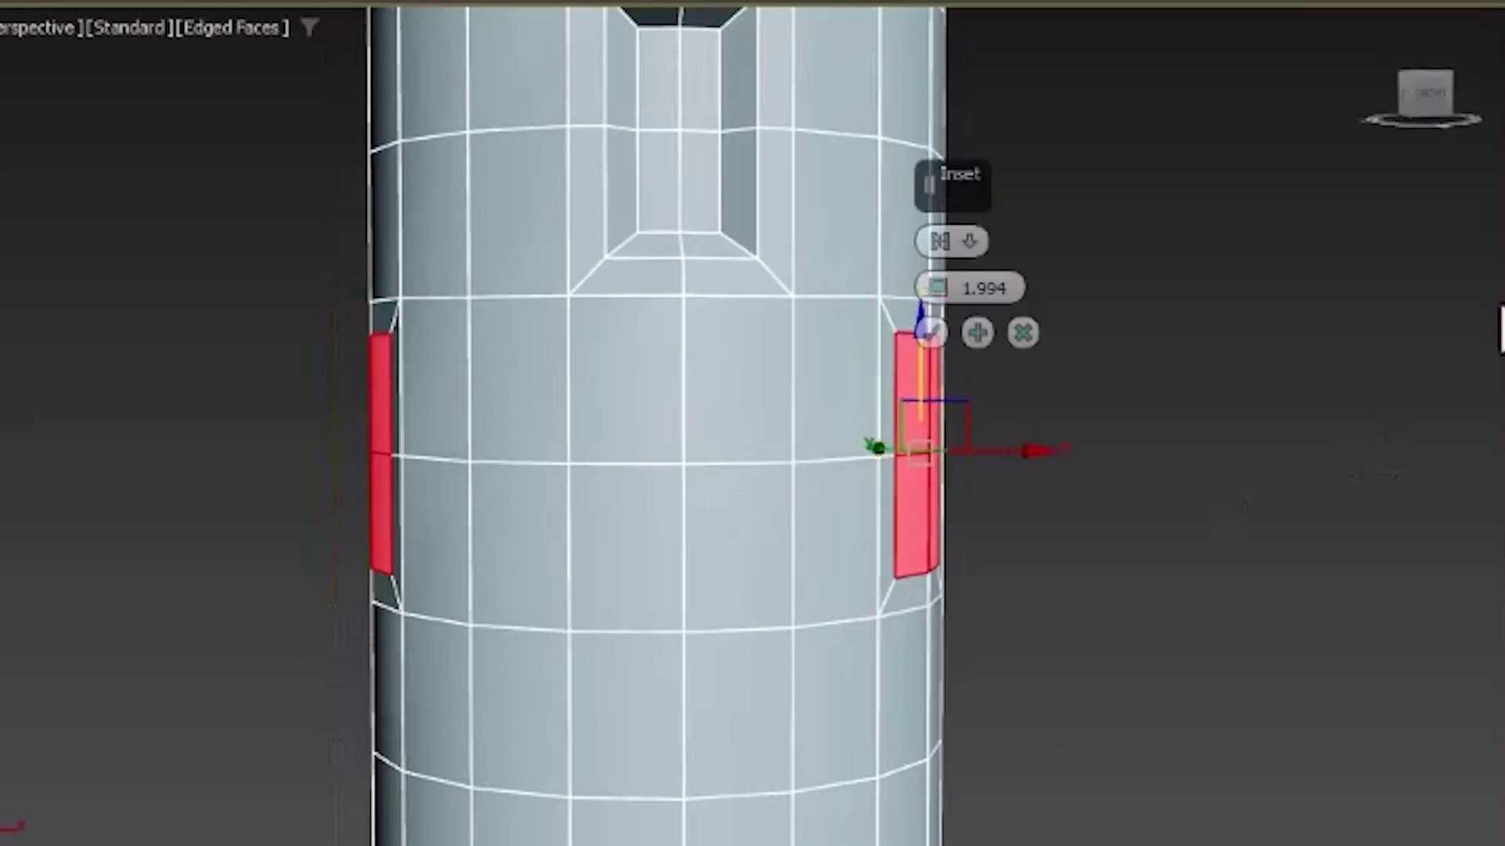
click(973, 237)
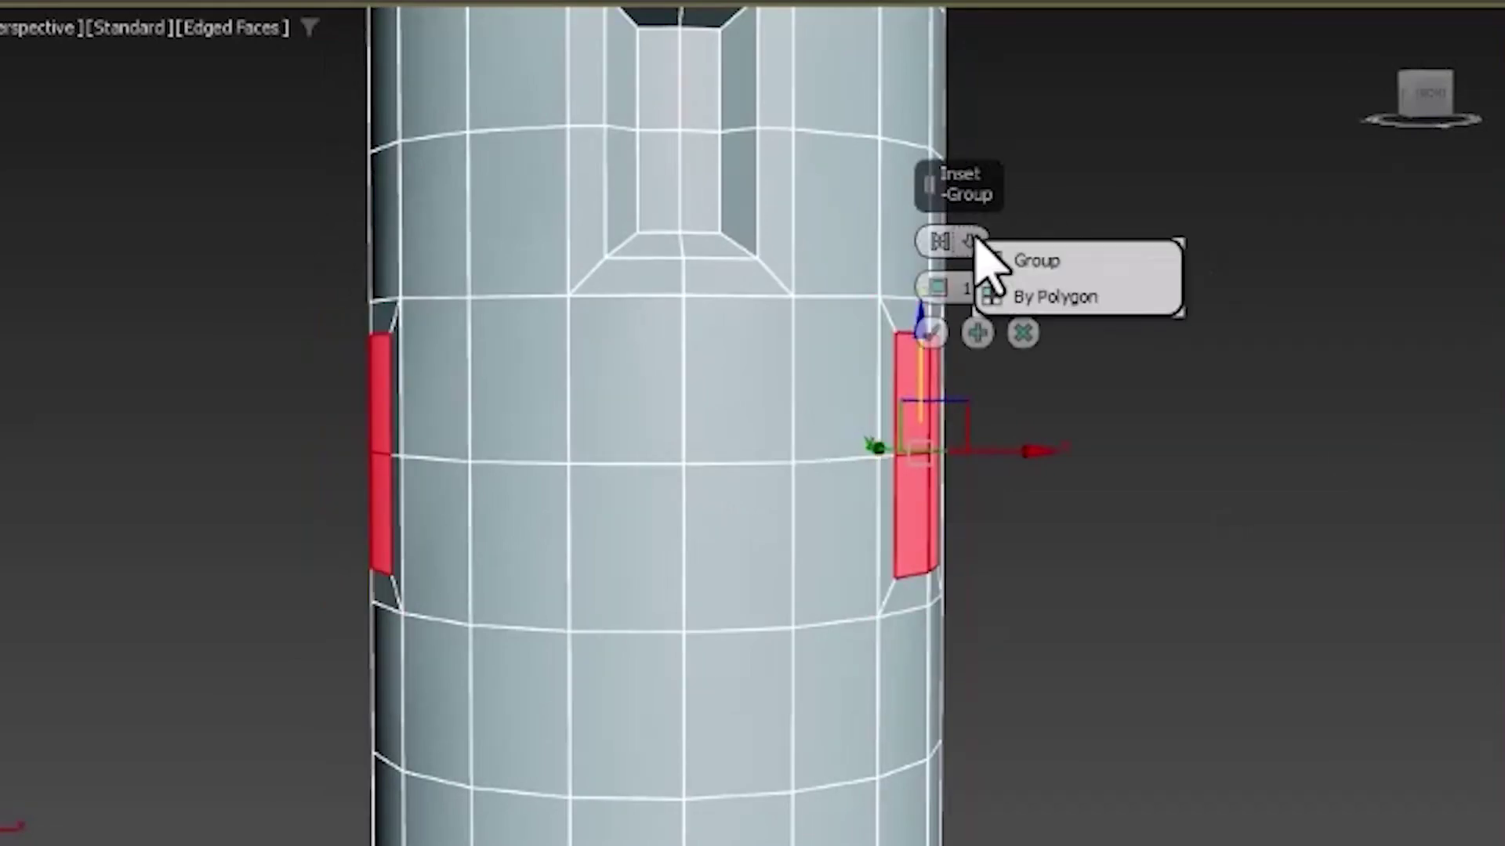
click(1087, 256)
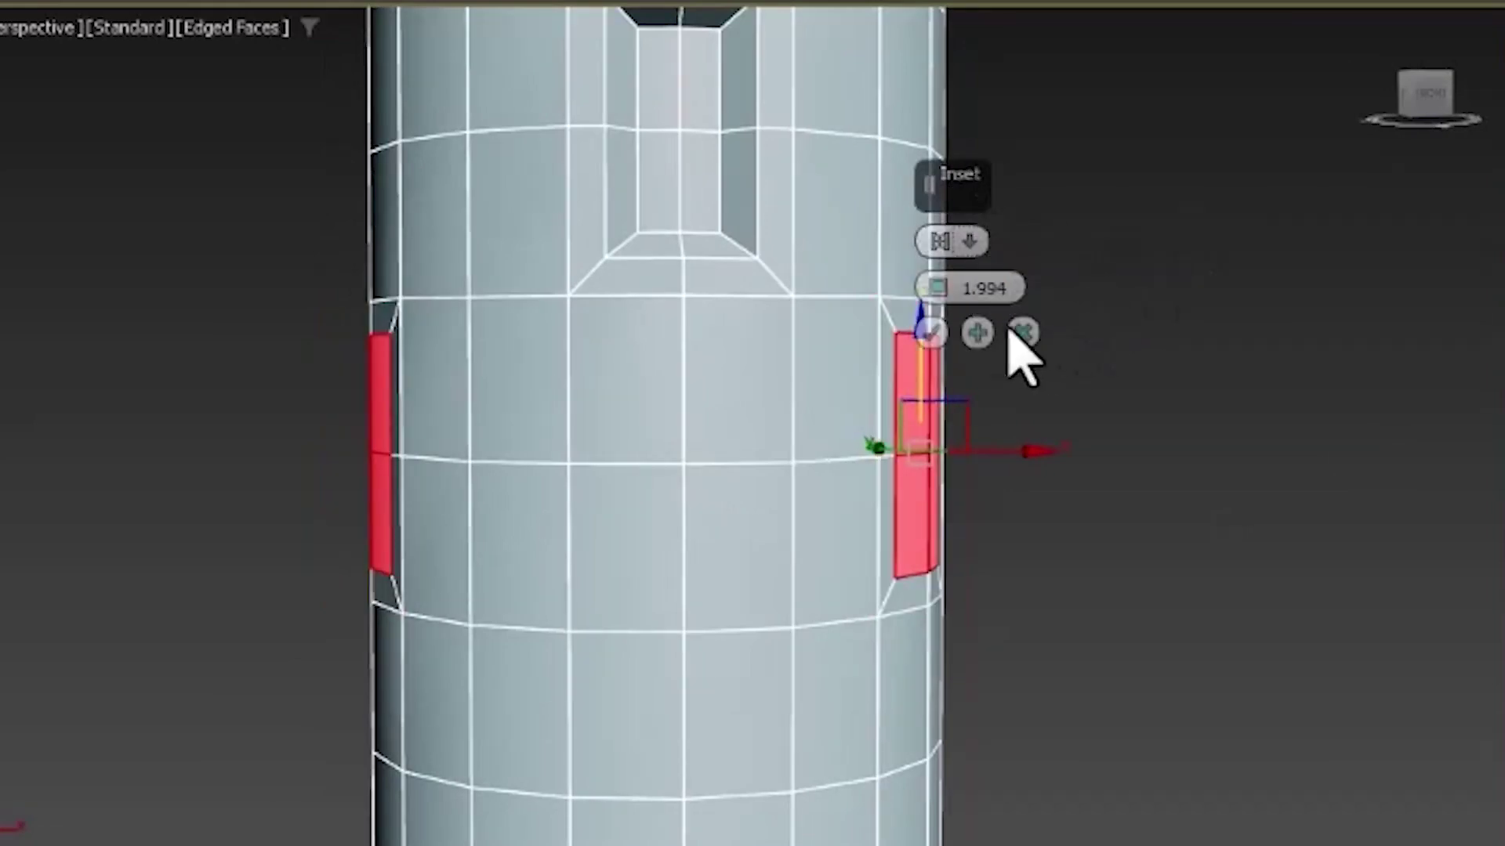
click(942, 294)
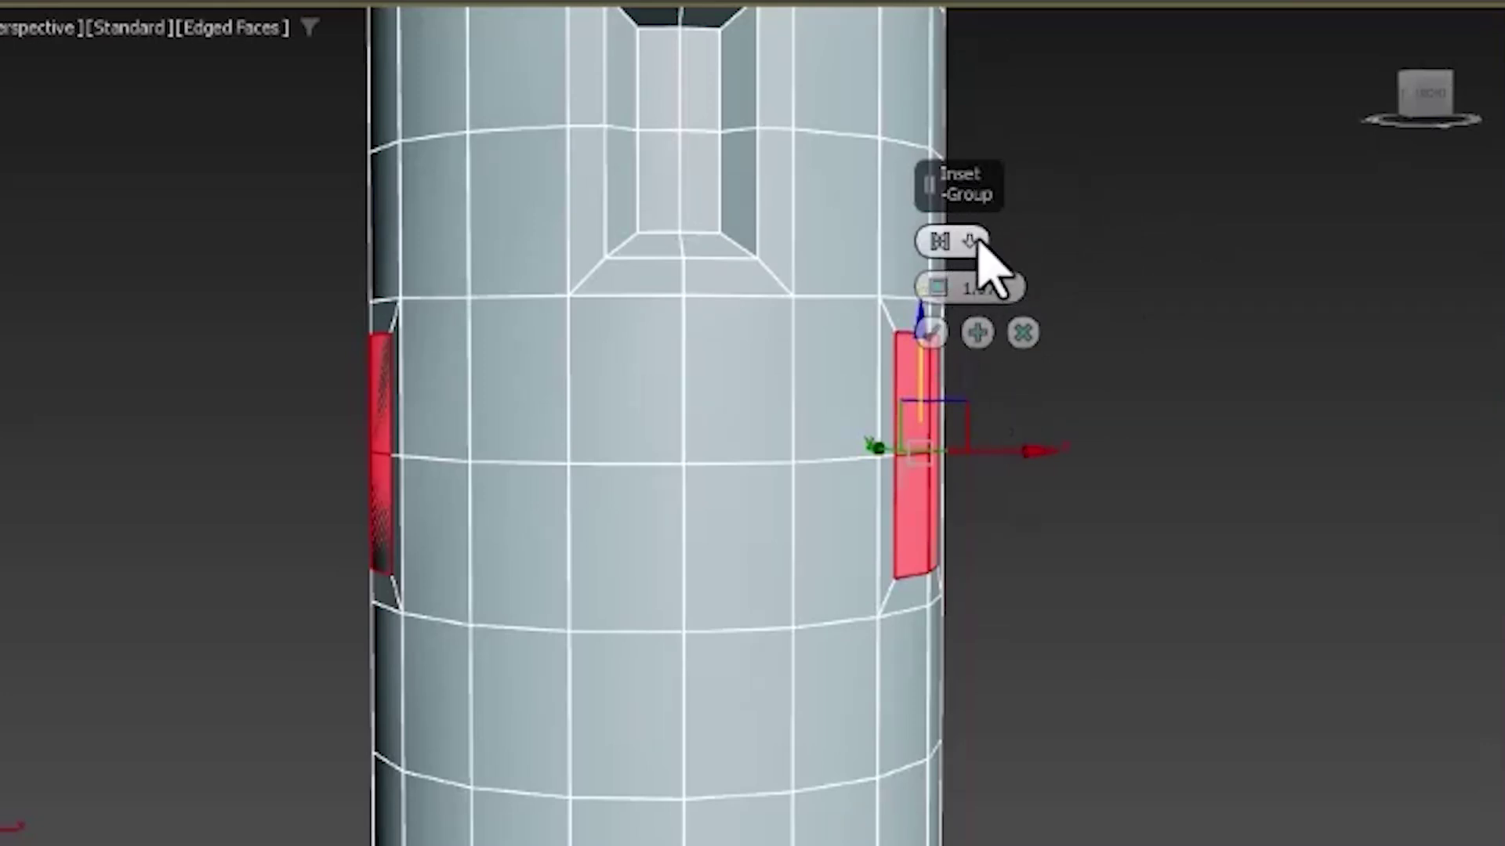
drag(995, 181, 1080, 220)
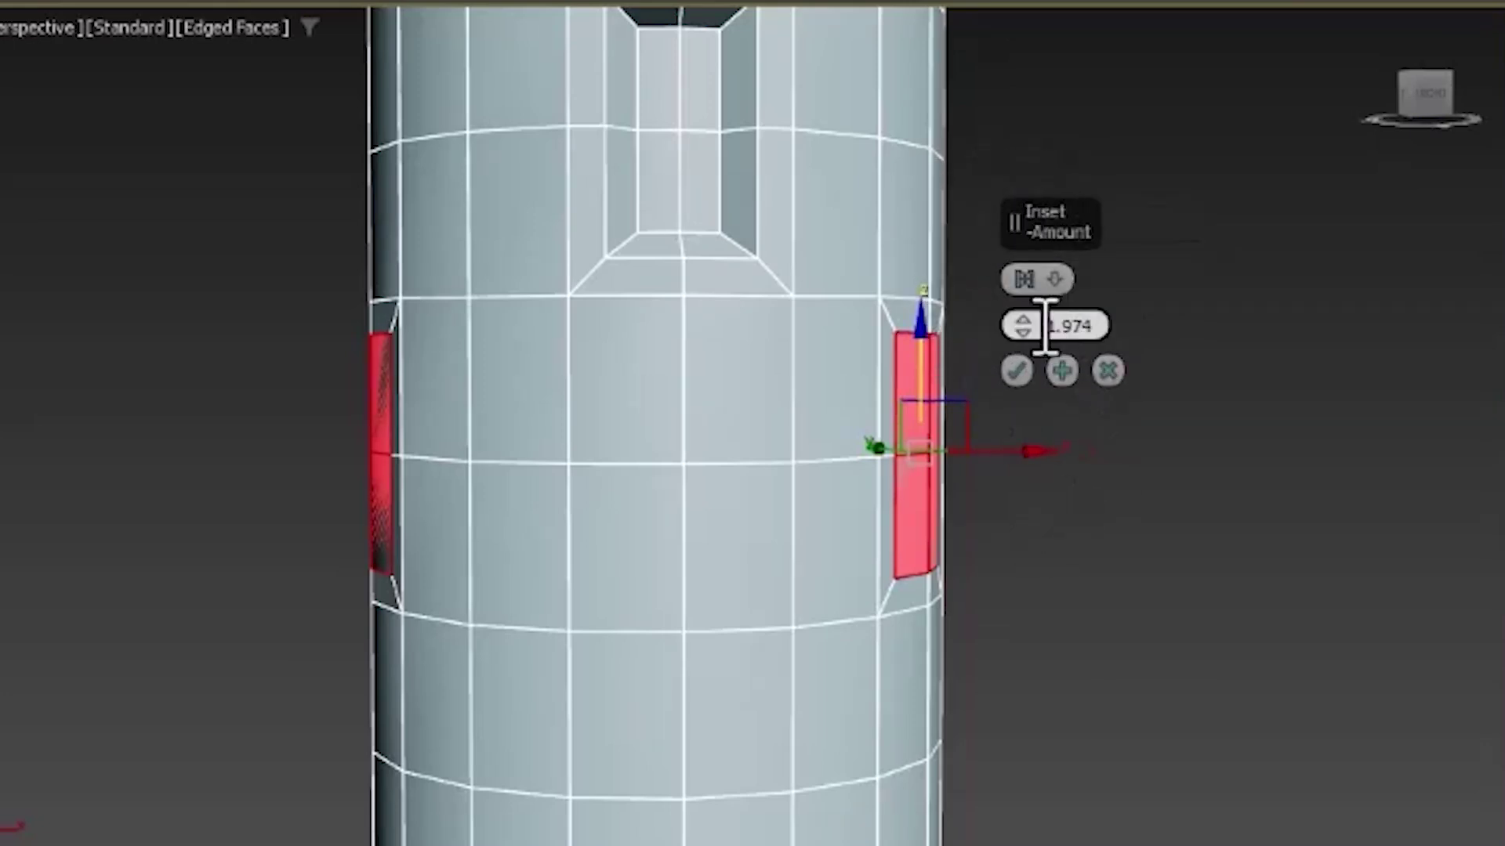
click(1018, 369)
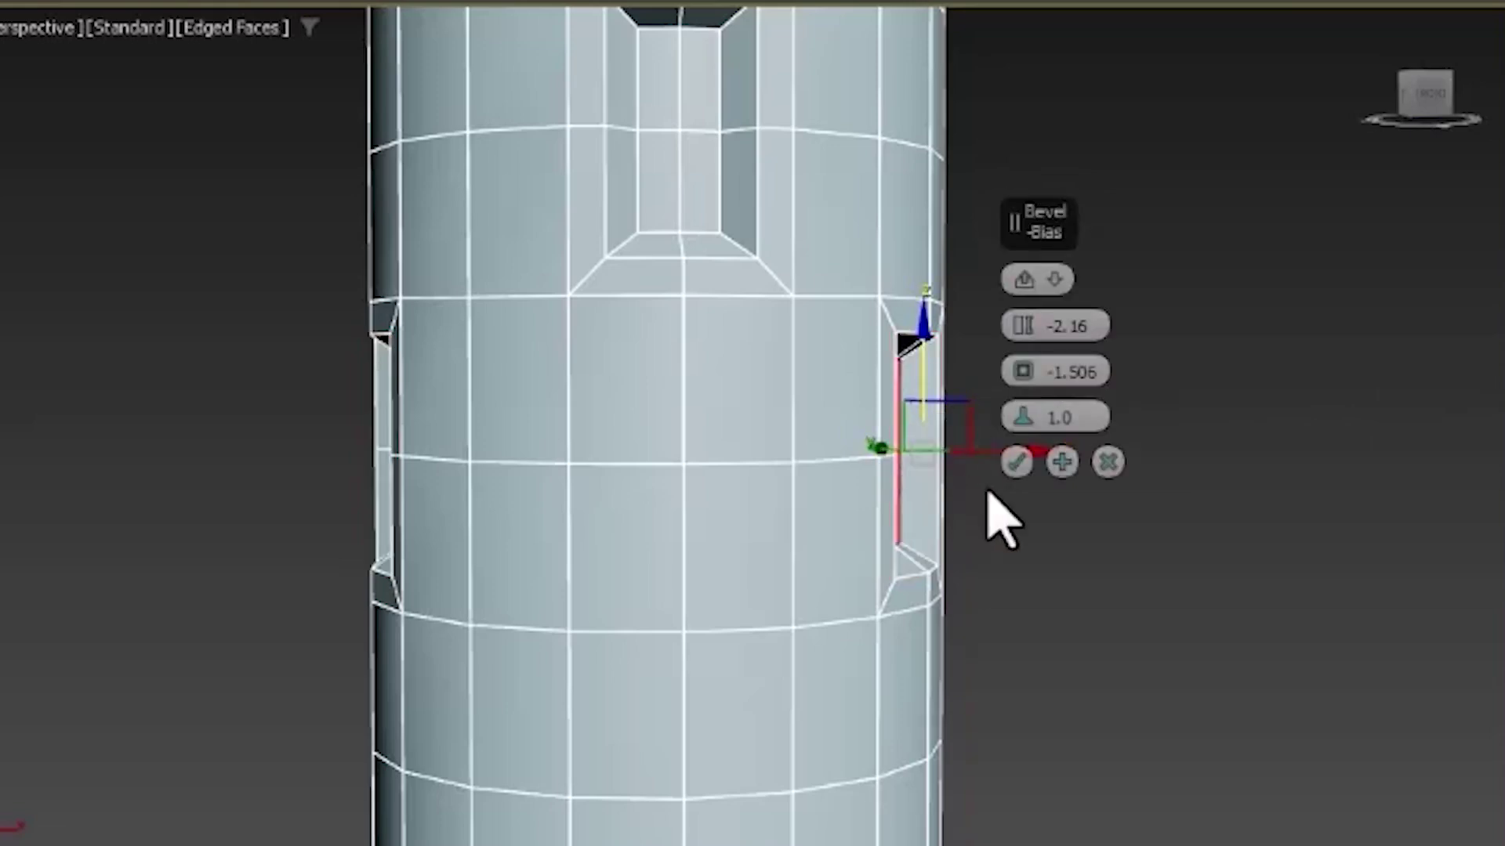
- Bevel both inset side windows inward with a height of -2.16 and an outline of -1.506
middle_drag(966, 554, 1019, 588)
alt+middle_drag(1154, 584, 1038, 506)
click(1028, 463)
- Select a three-by-three block of polygons at the front base of the tower for a doorway
middle_drag(1117, 423, 1091, 462)
scroll(1058, 448, down, 4)
scroll(905, 509, down, 3)
alt+middle_drag(695, 561, 970, 415)
scroll(863, 235, up, 3)
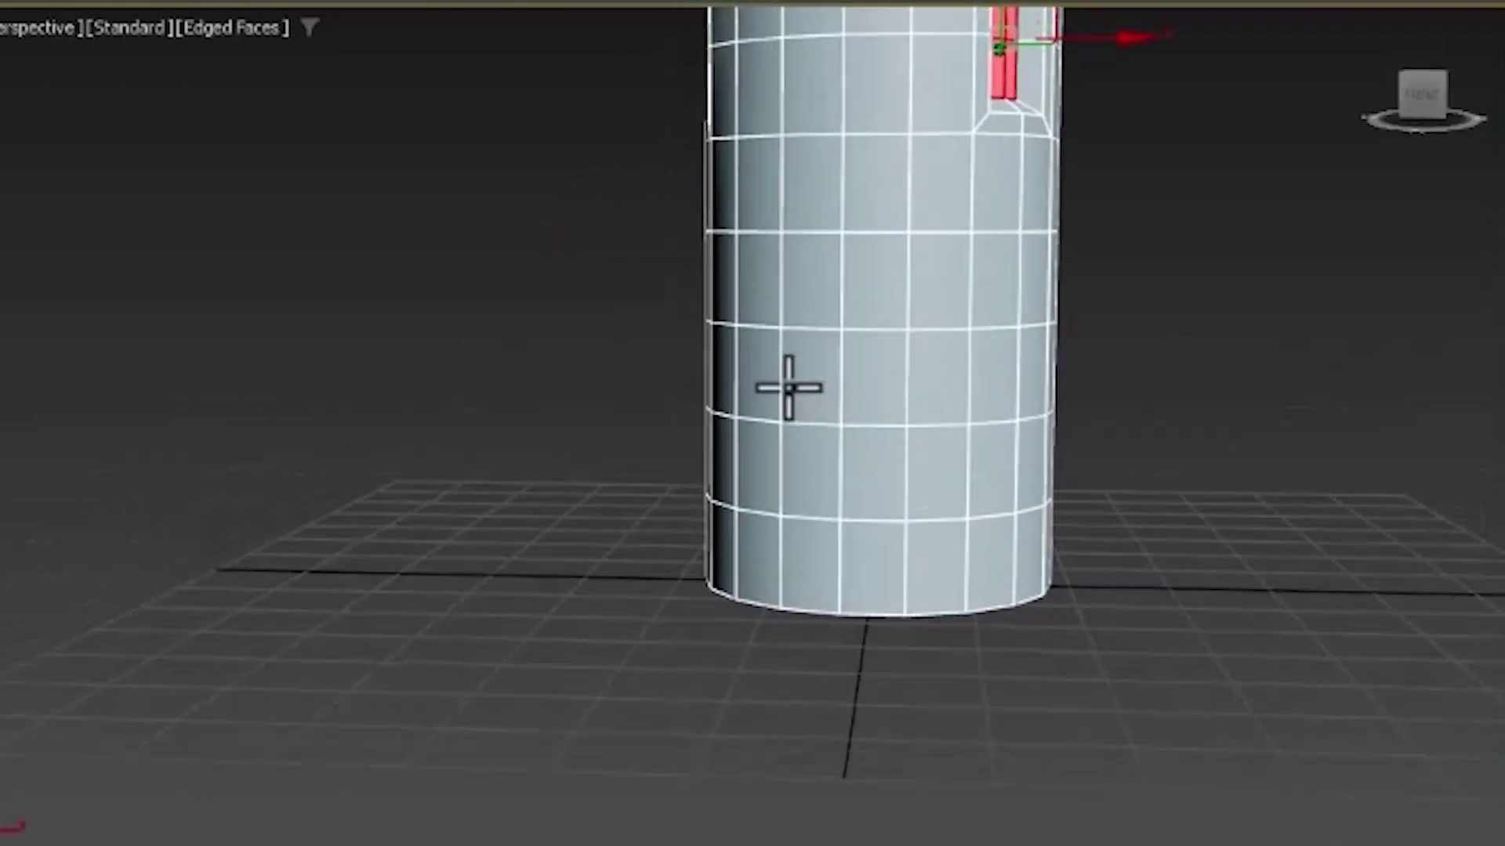
click(821, 382)
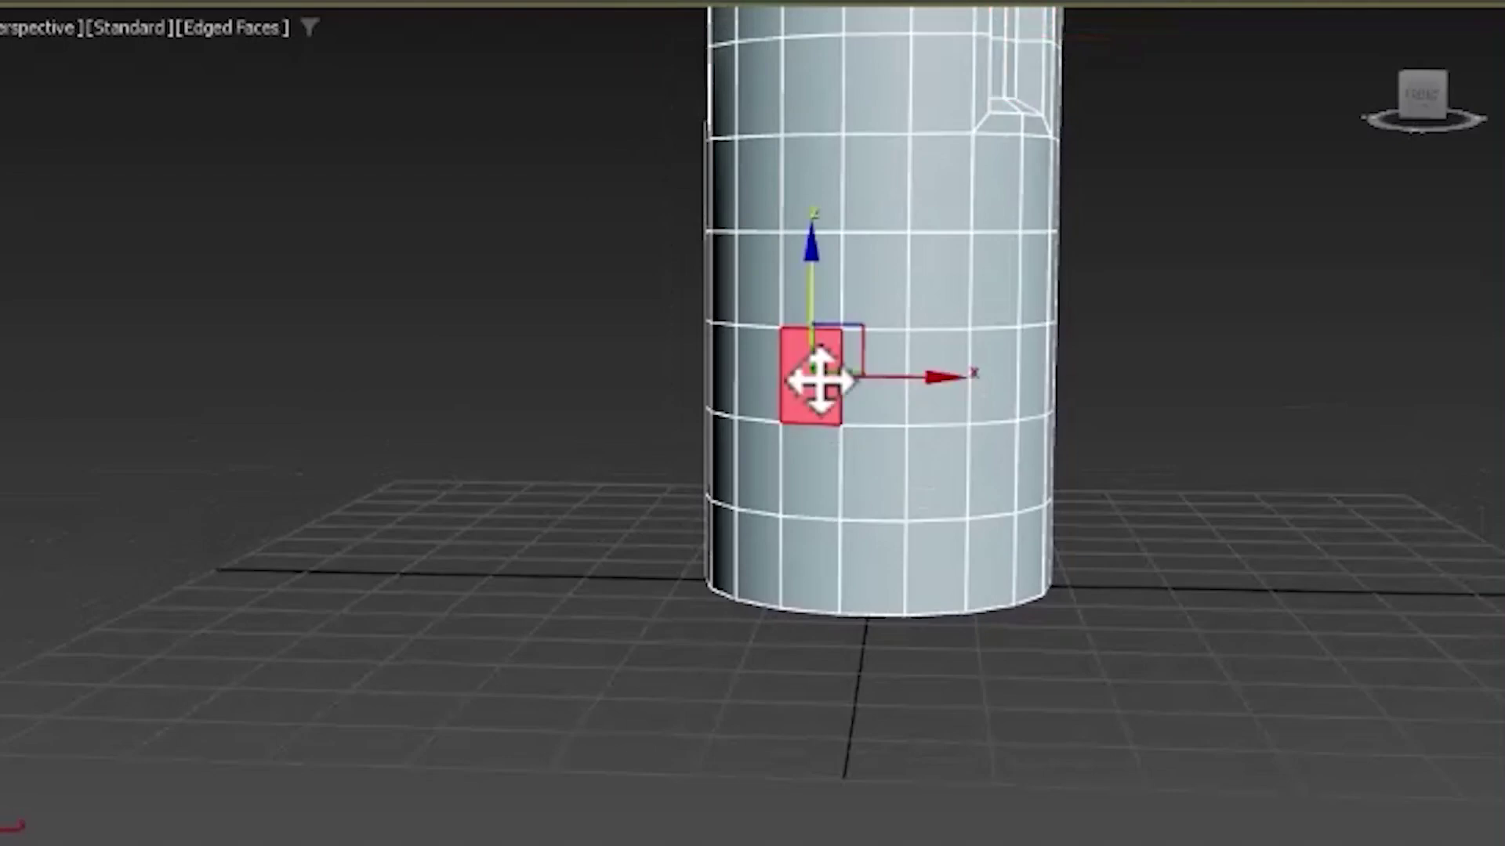
ctrl+click(872, 397)
ctrl+click(944, 397)
ctrl+click(928, 484)
ctrl+click(922, 546)
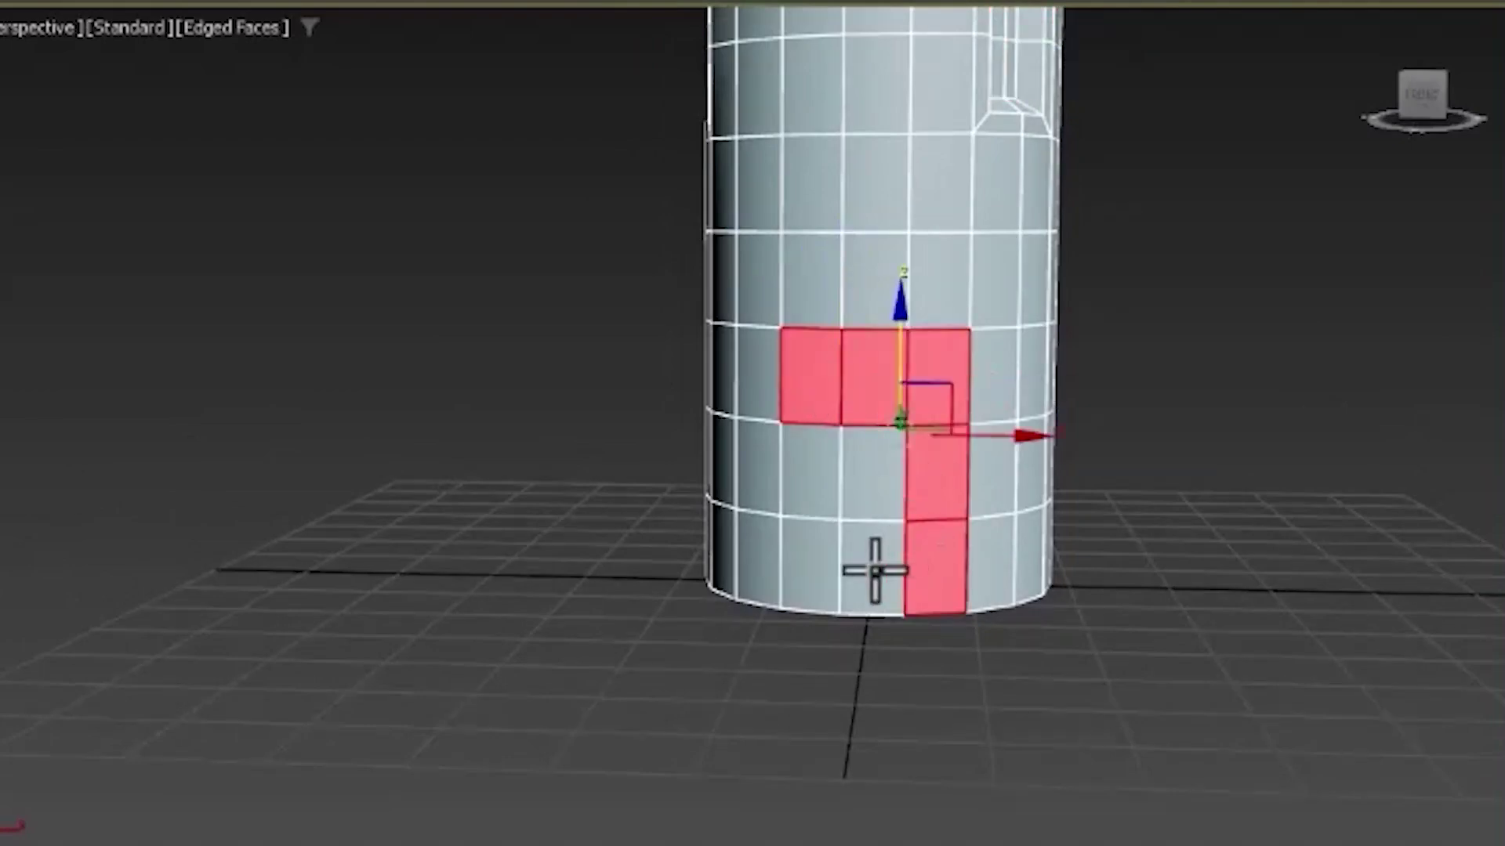
ctrl+click(874, 570)
ctrl+click(812, 564)
ctrl+click(805, 462)
ctrl+click(878, 476)
- Inset the selected three-by-three doorway block to outline the door
middle_drag(1186, 482, 1101, 526)
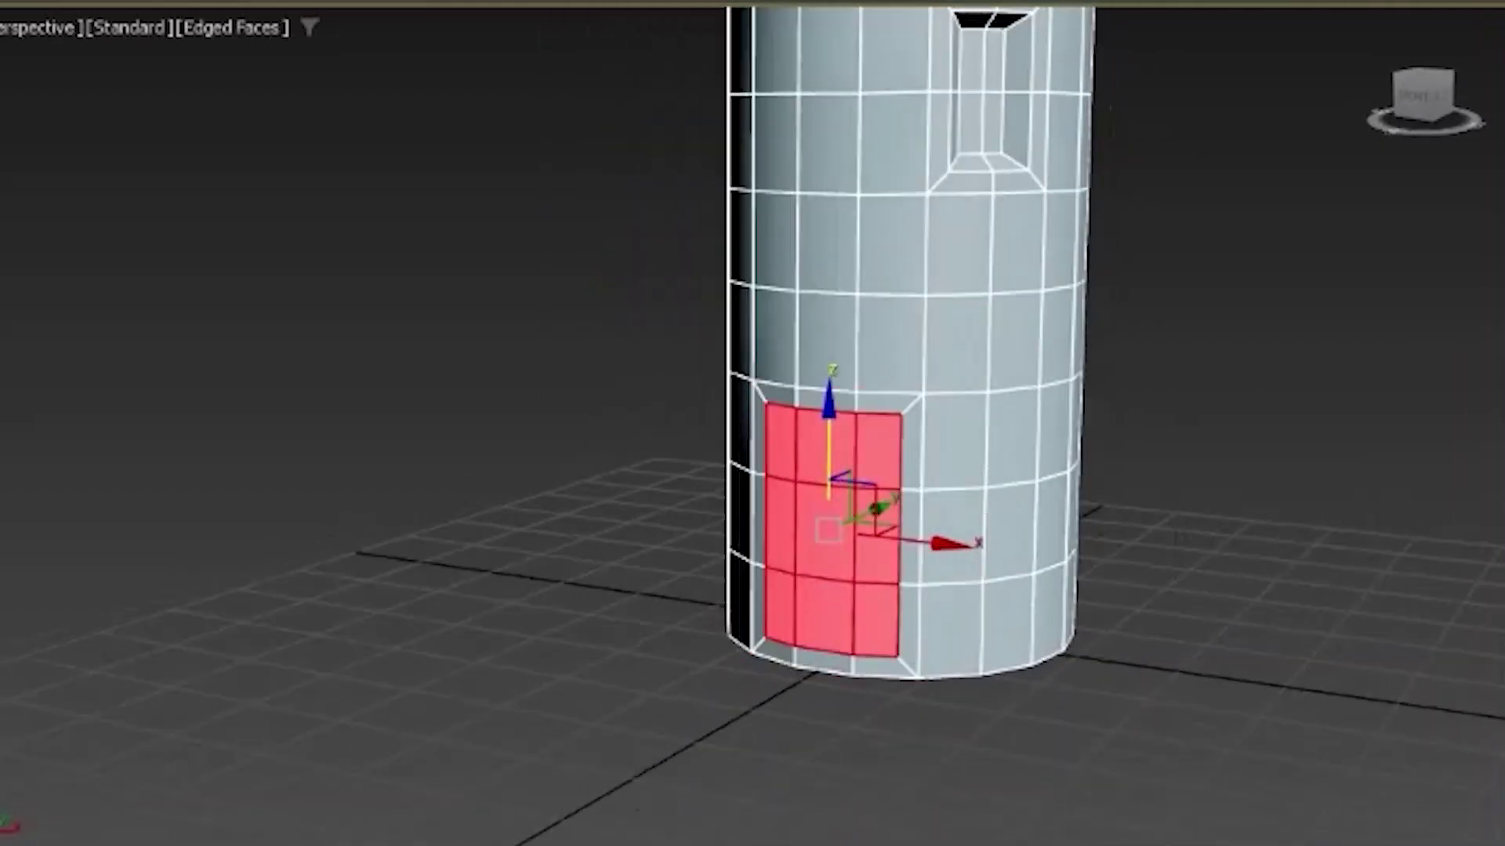
click(1016, 371)
- Delete the three narrow inset polygons along the bottom edge of the doorway
scroll(854, 618, up, 2)
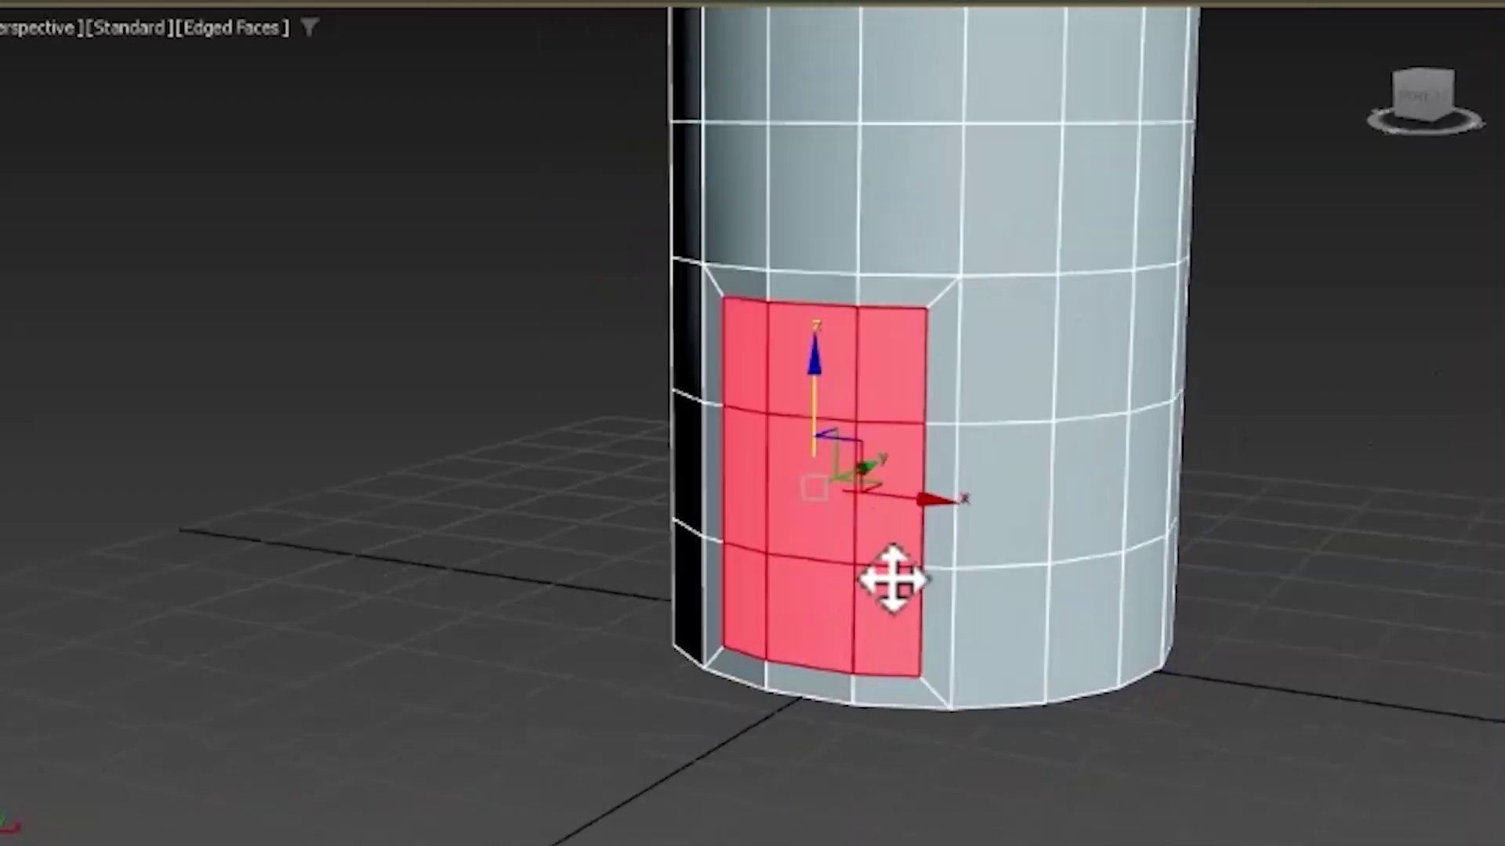
scroll(893, 580, up, 2)
middle_drag(1105, 537, 1227, 283)
click(1126, 559)
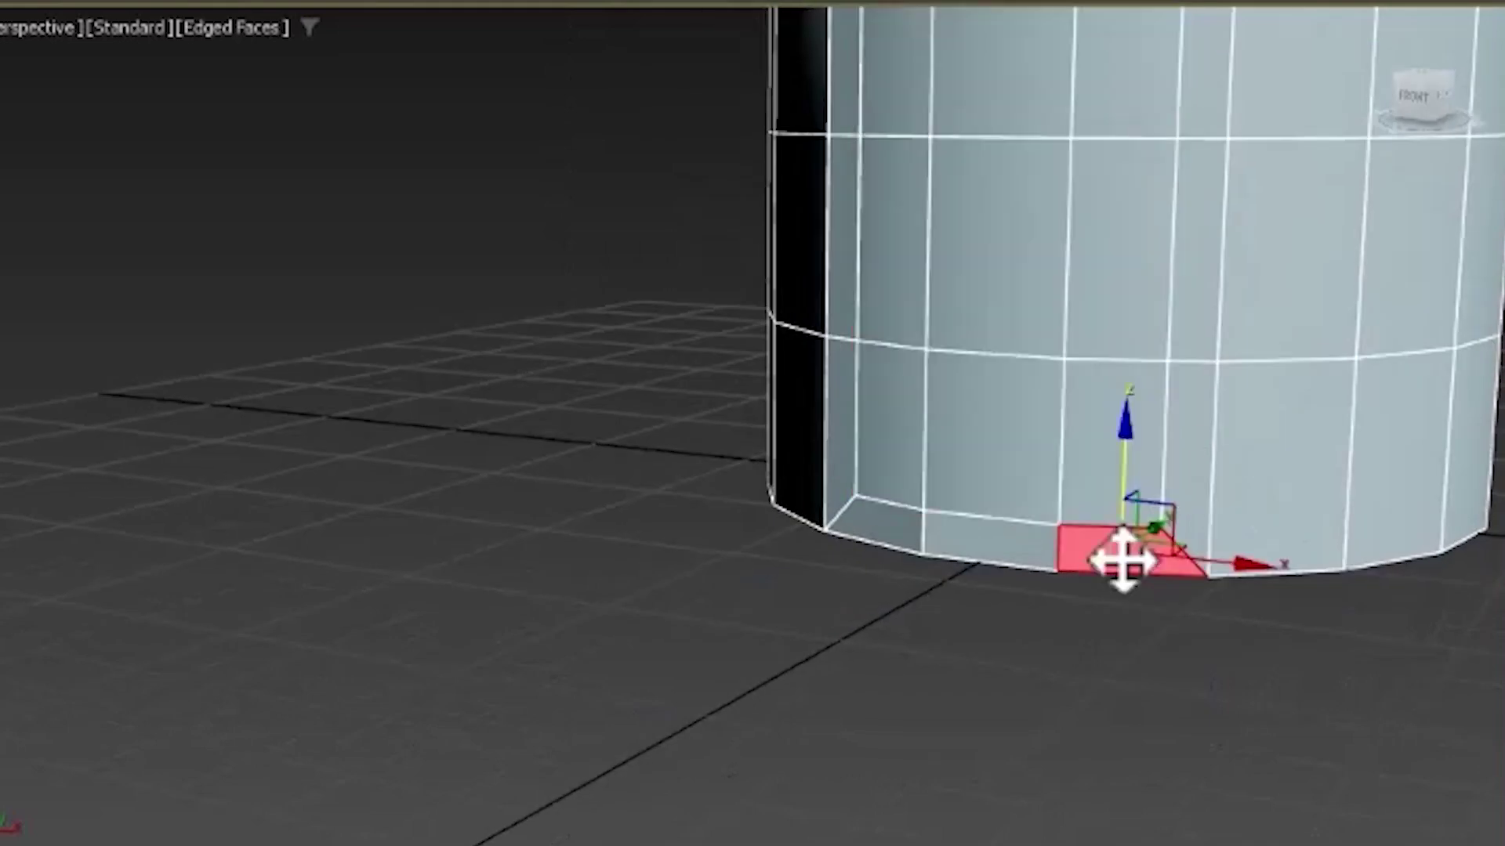
ctrl+click(993, 554)
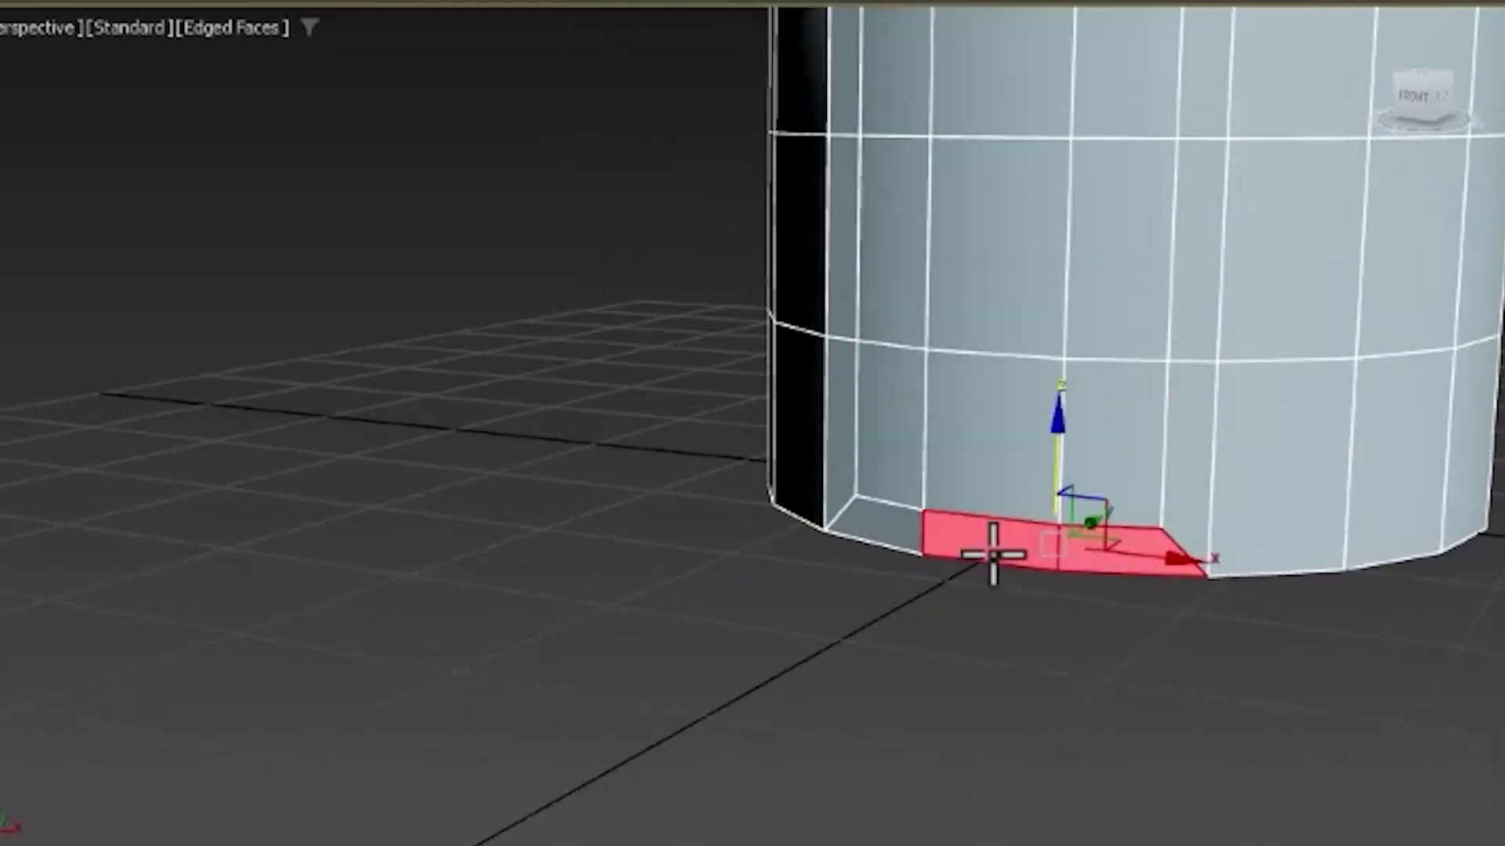
ctrl+click(886, 530)
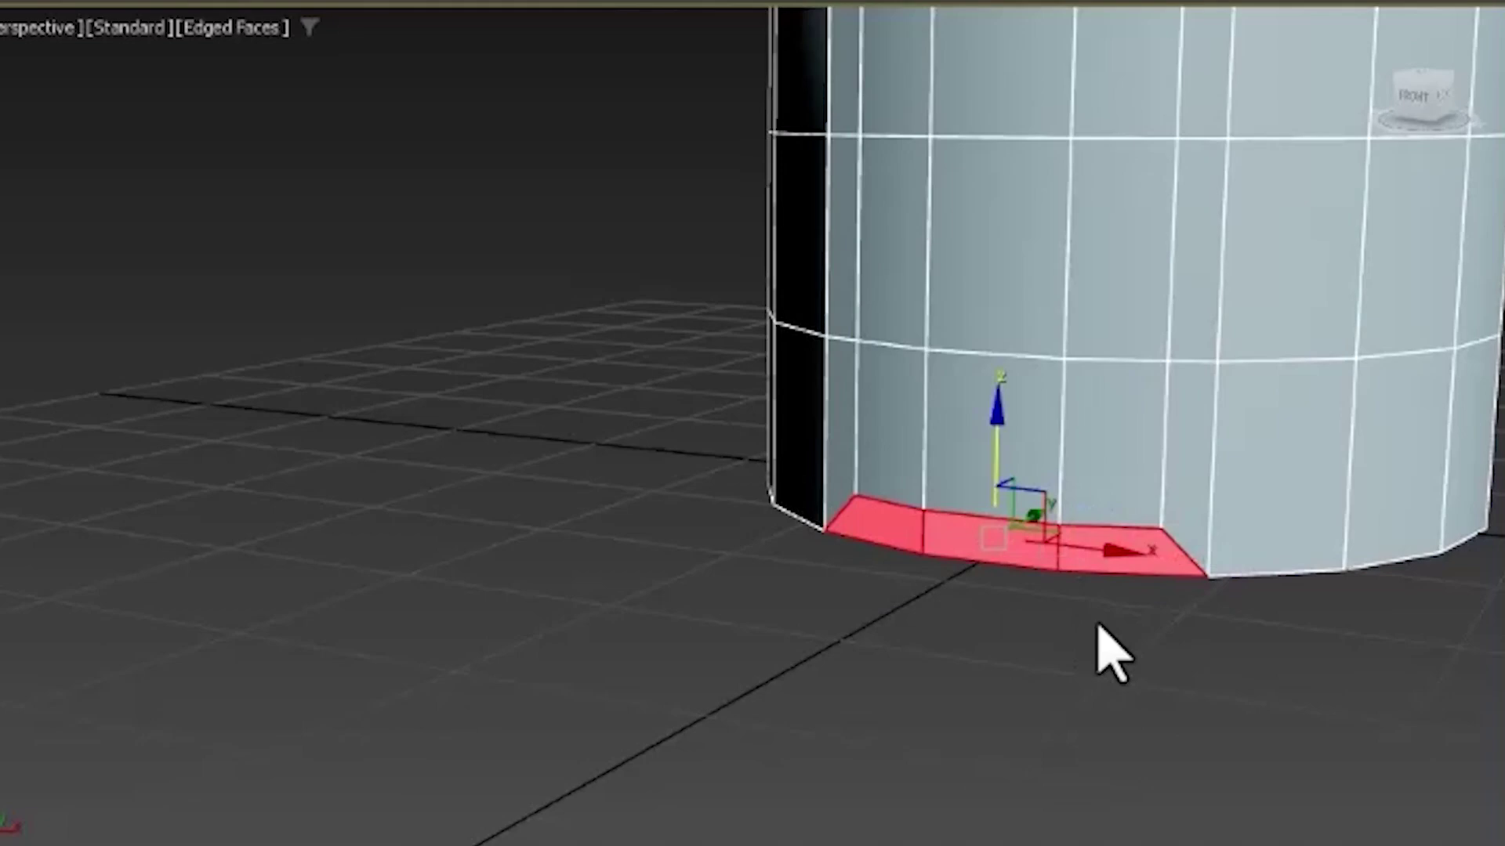
key(Delete)
- Select the nine inset doorway polygons and move them down to the tower's base to close the gap
middle_drag(1113, 658, 1051, 779)
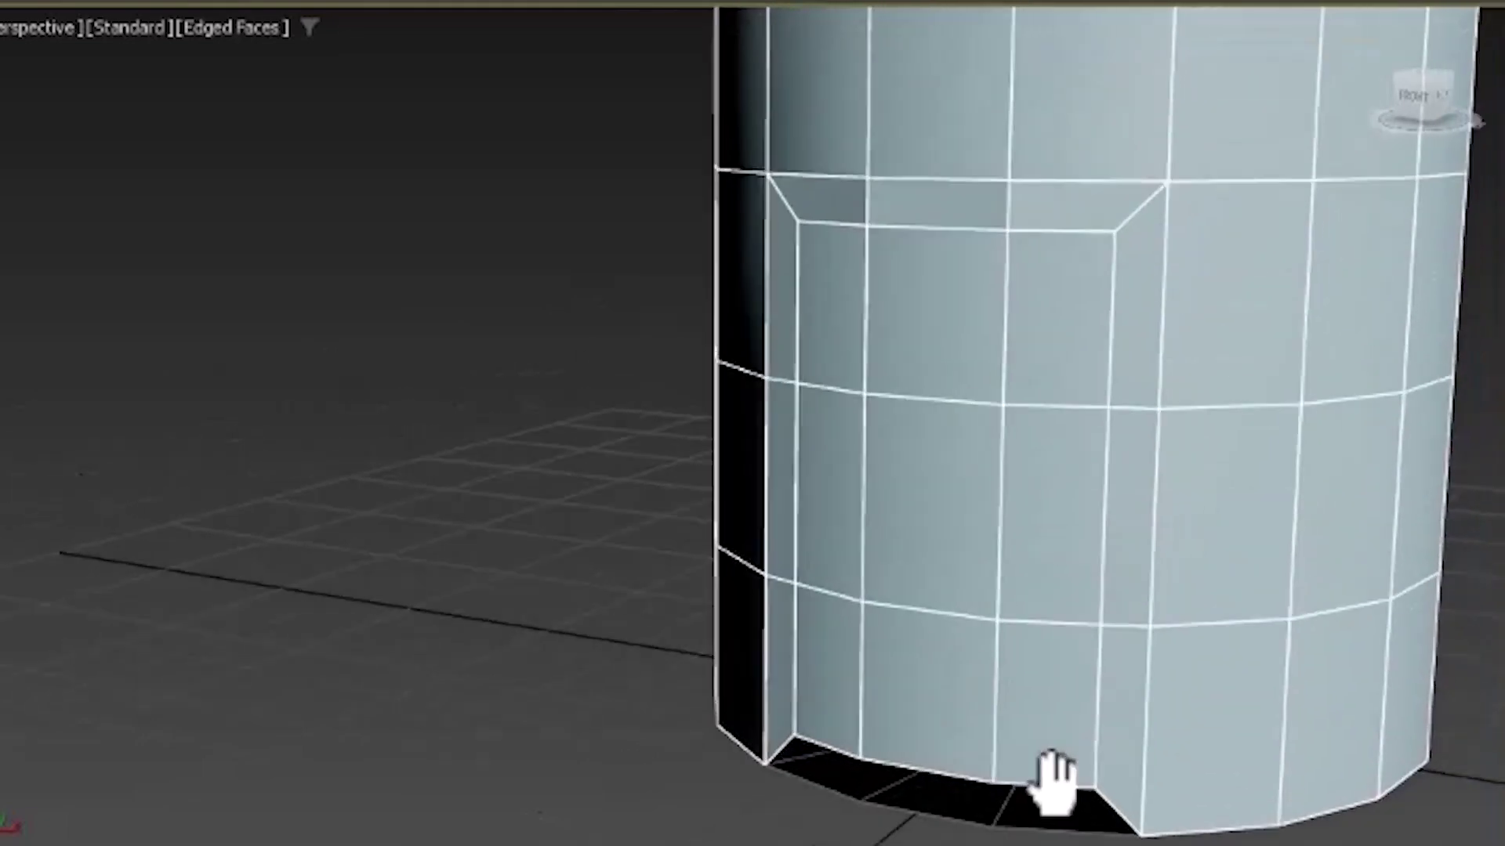
click(1079, 282)
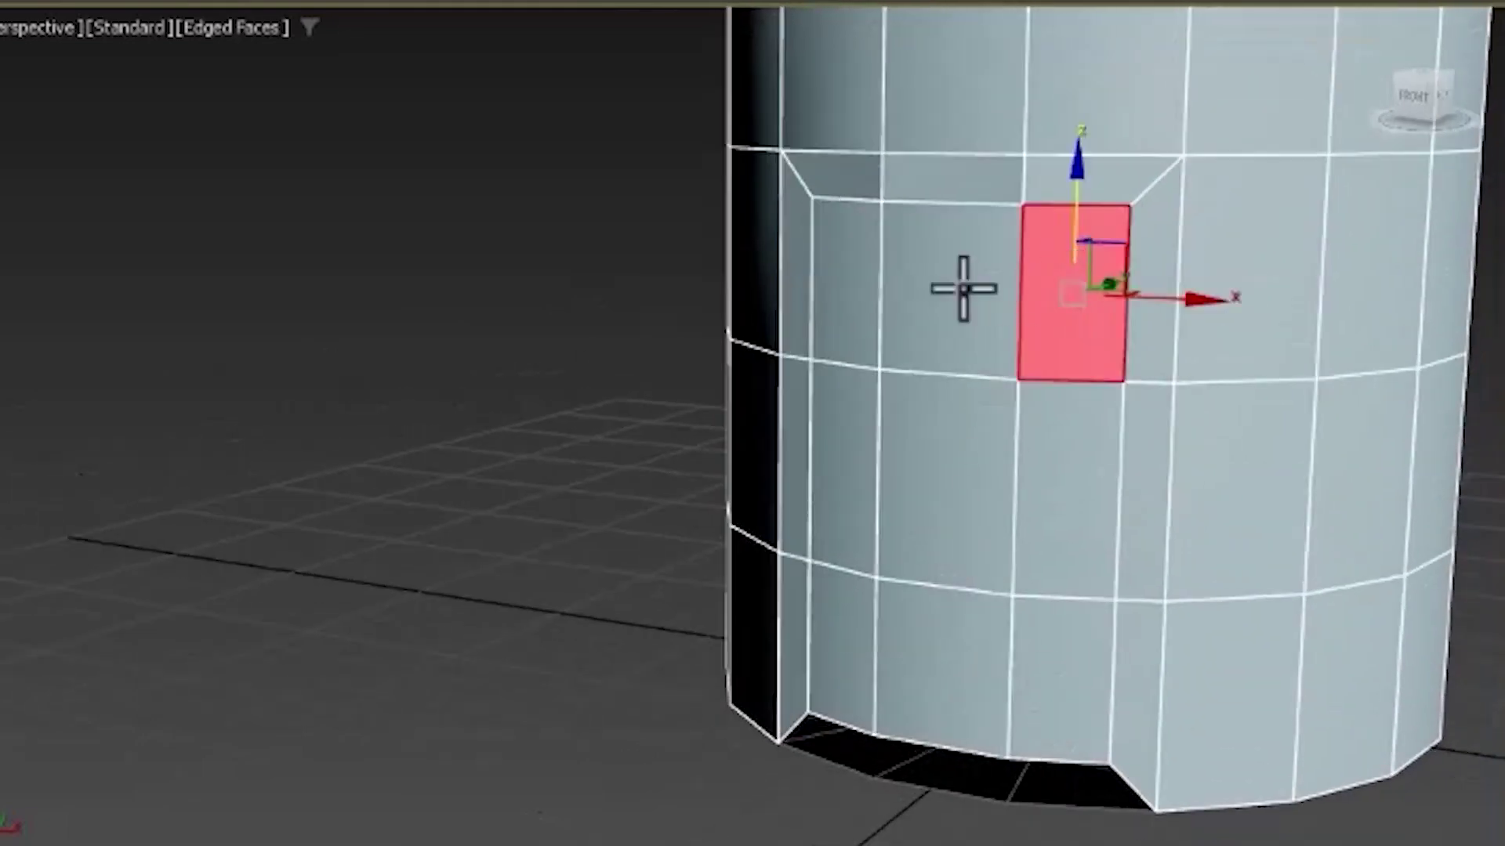
ctrl+click(930, 292)
ctrl+click(823, 292)
ctrl+click(1037, 455)
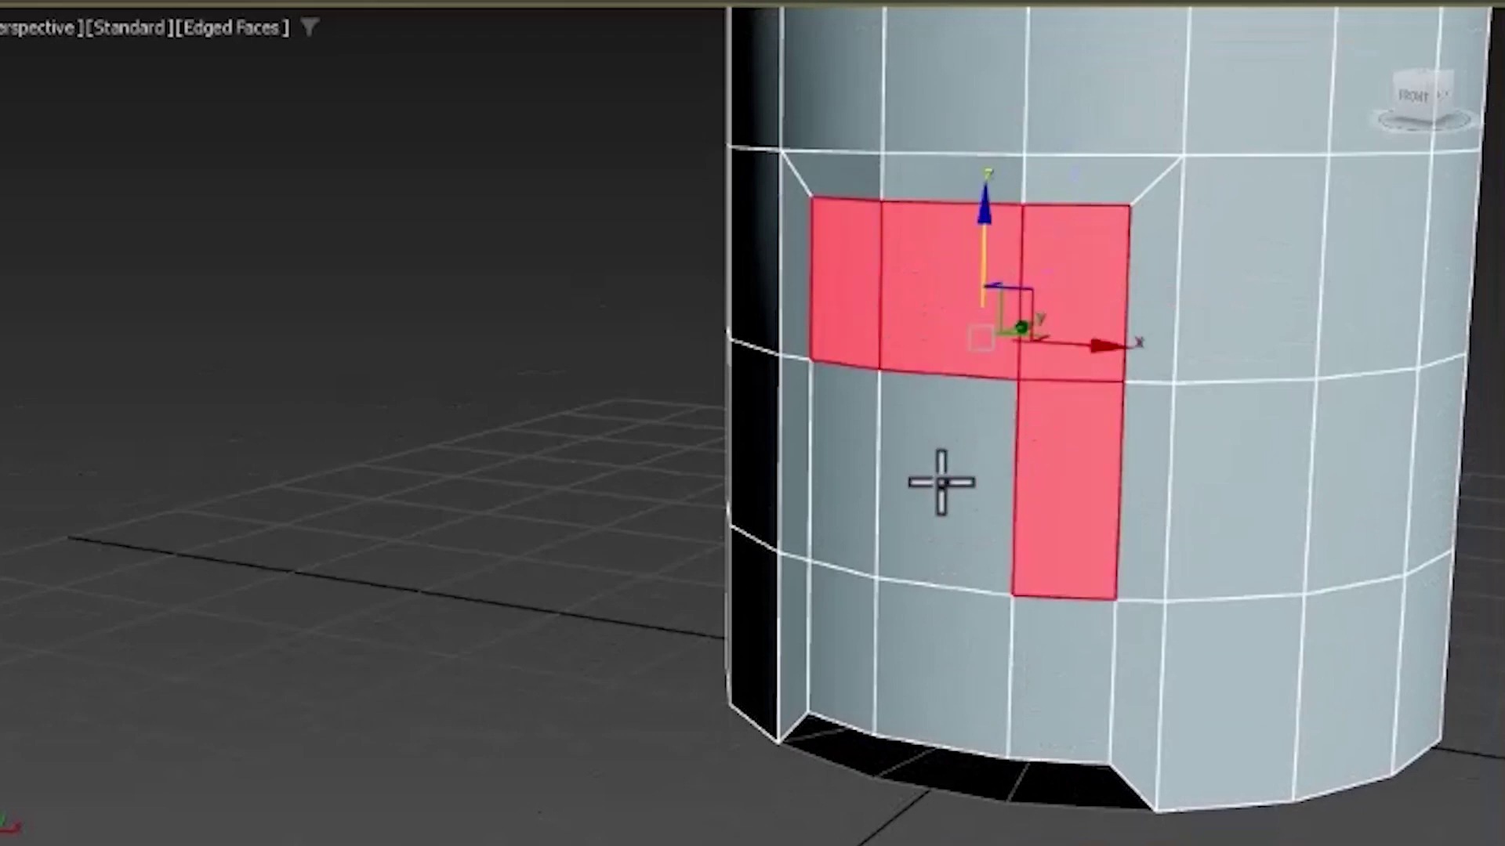
ctrl+click(940, 487)
ctrl+click(843, 490)
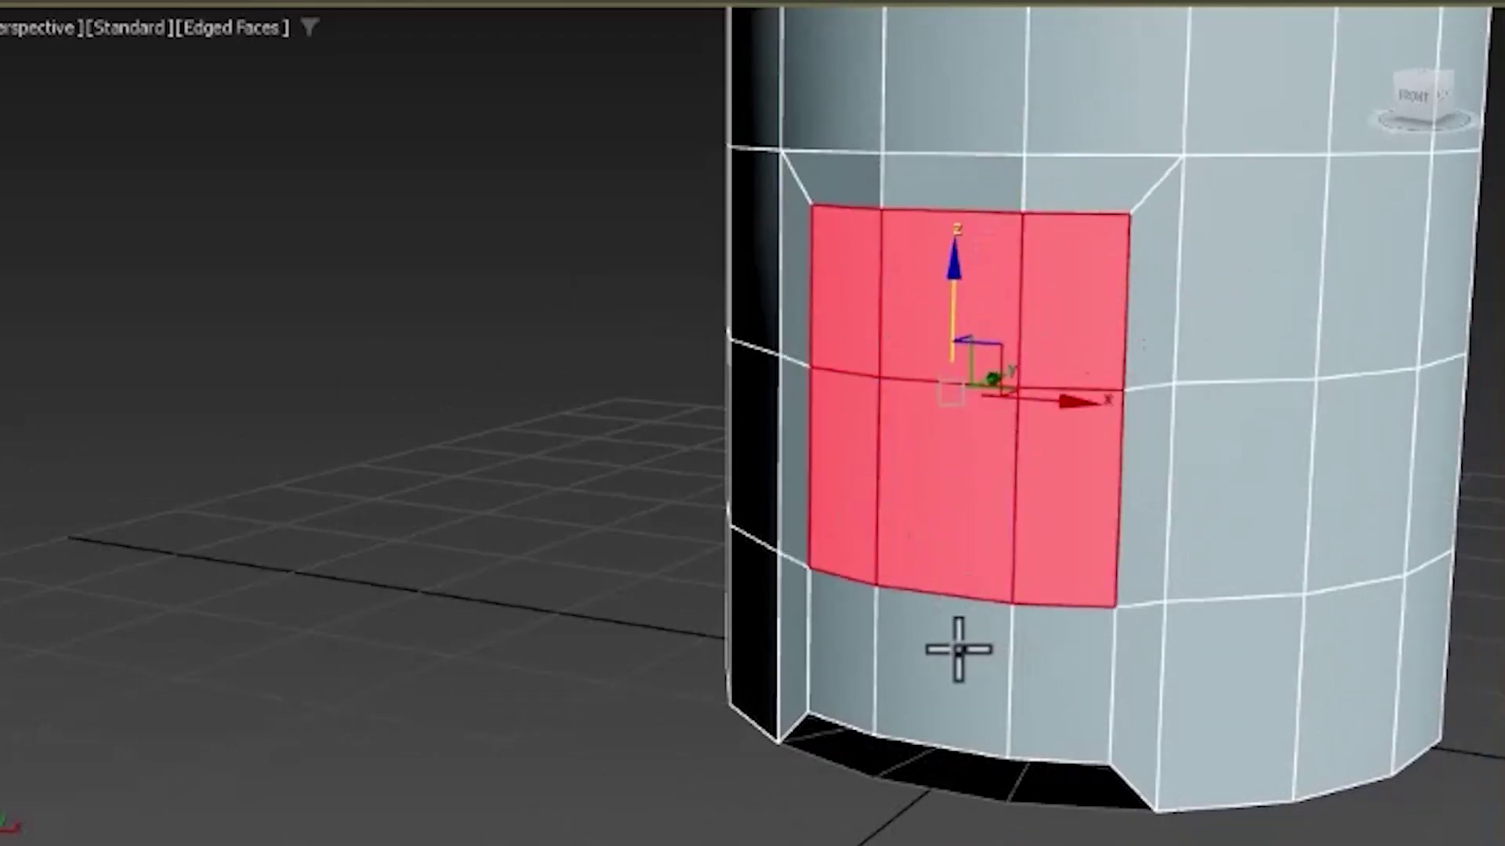
key(ctrl+z)
ctrl+click(1051, 660)
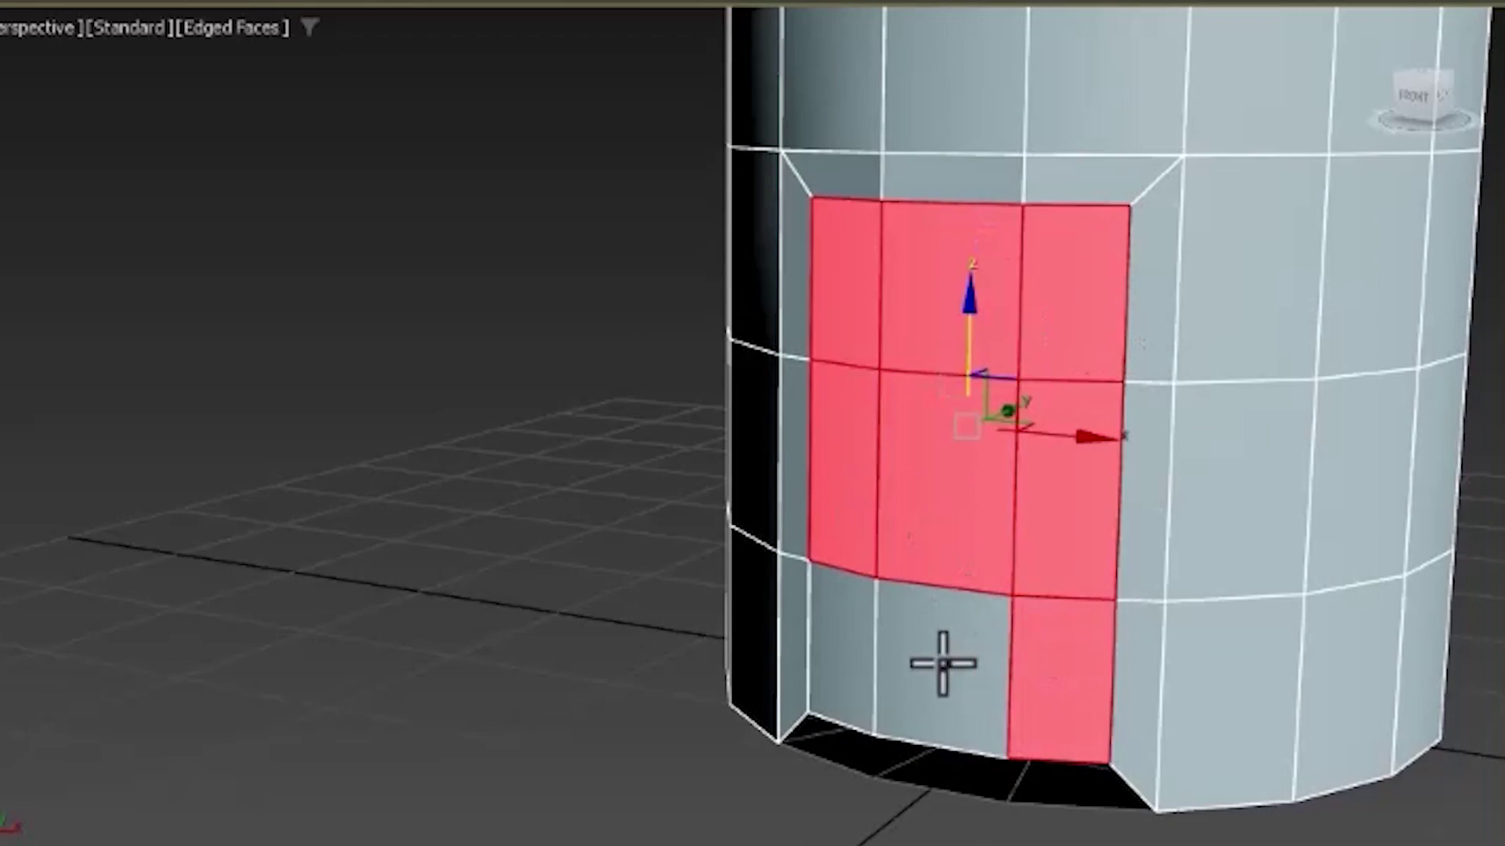
ctrl+click(951, 665)
ctrl+click(816, 638)
drag(940, 394, 951, 440)
- Bevel the nine doorway polygons inward with a height of -2.16 and an outline of -1.506
middle_drag(1055, 460, 1367, 345)
key(shift+ctrl+b)
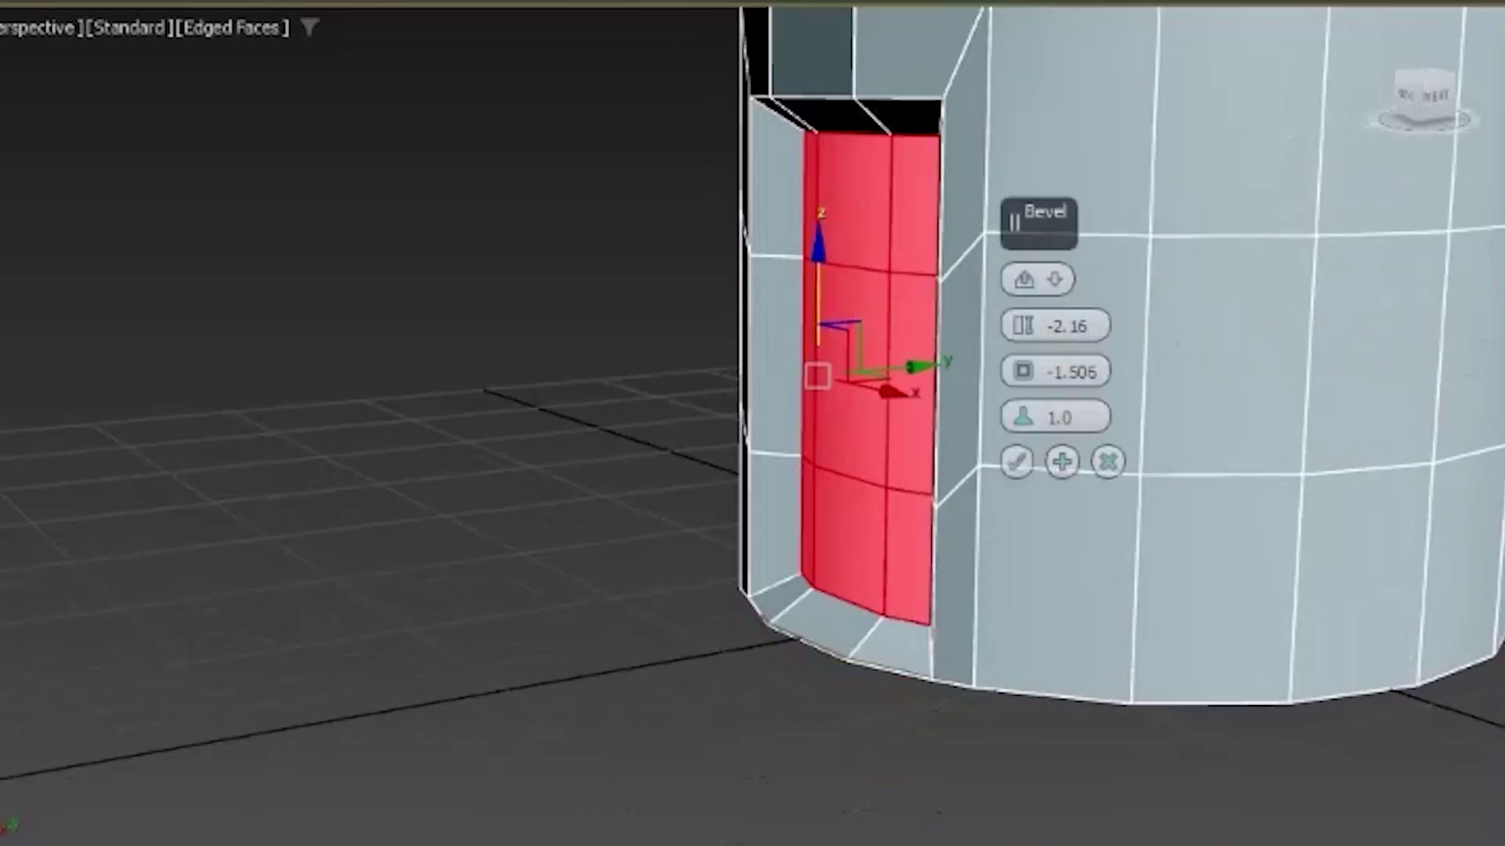
click(1016, 462)
- Delete the three sloping polygons at the bottom of the recessed doorway
alt+middle_drag(900, 504, 810, 686)
click(793, 655)
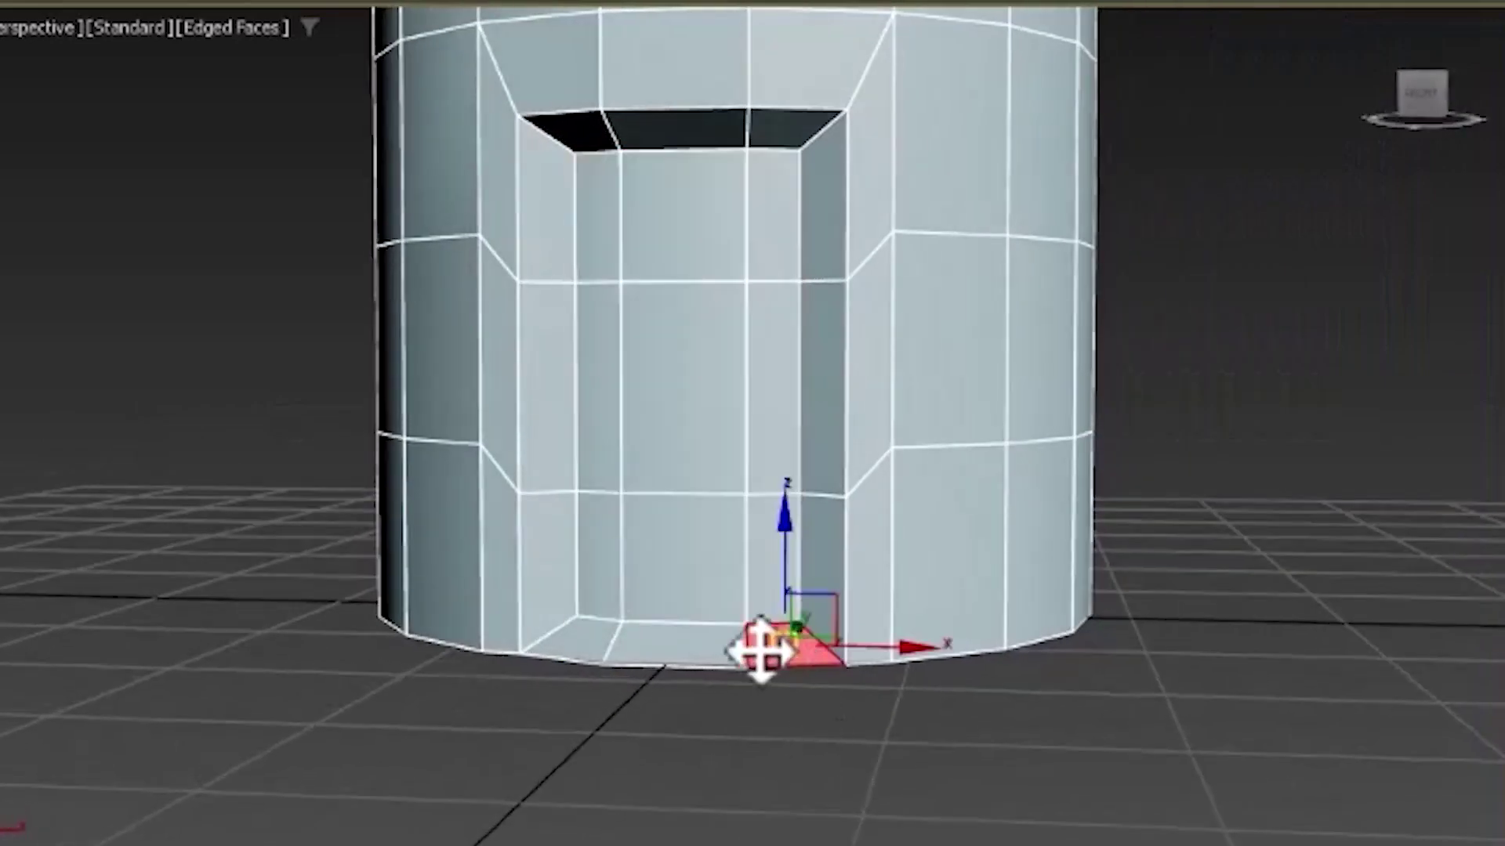
ctrl+click(703, 651)
ctrl+click(585, 641)
key(Delete)
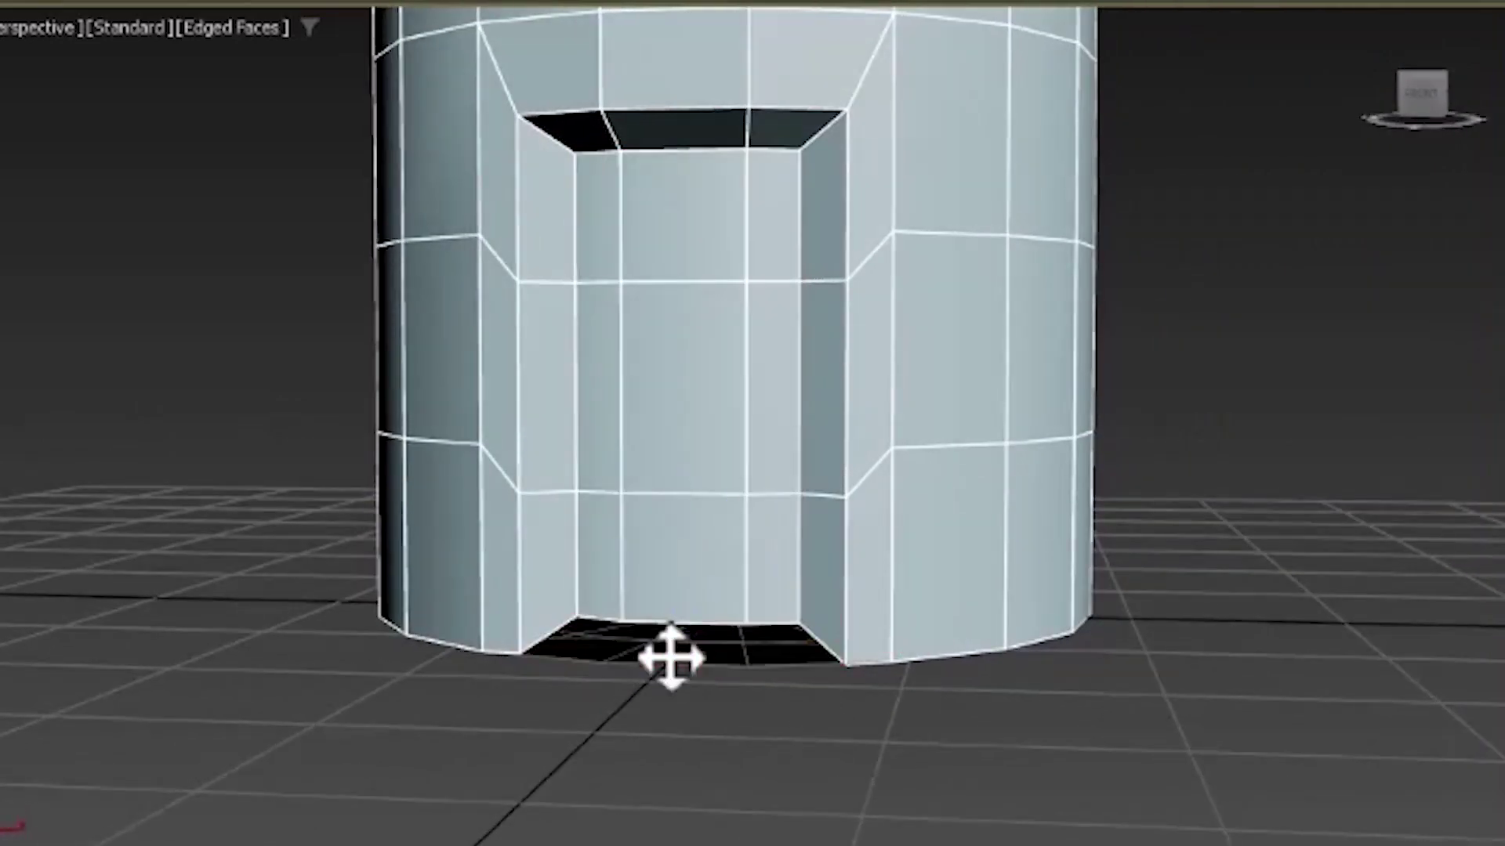
- Select the nine recessed door polygons and lower them to the base of the tower
click(684, 188)
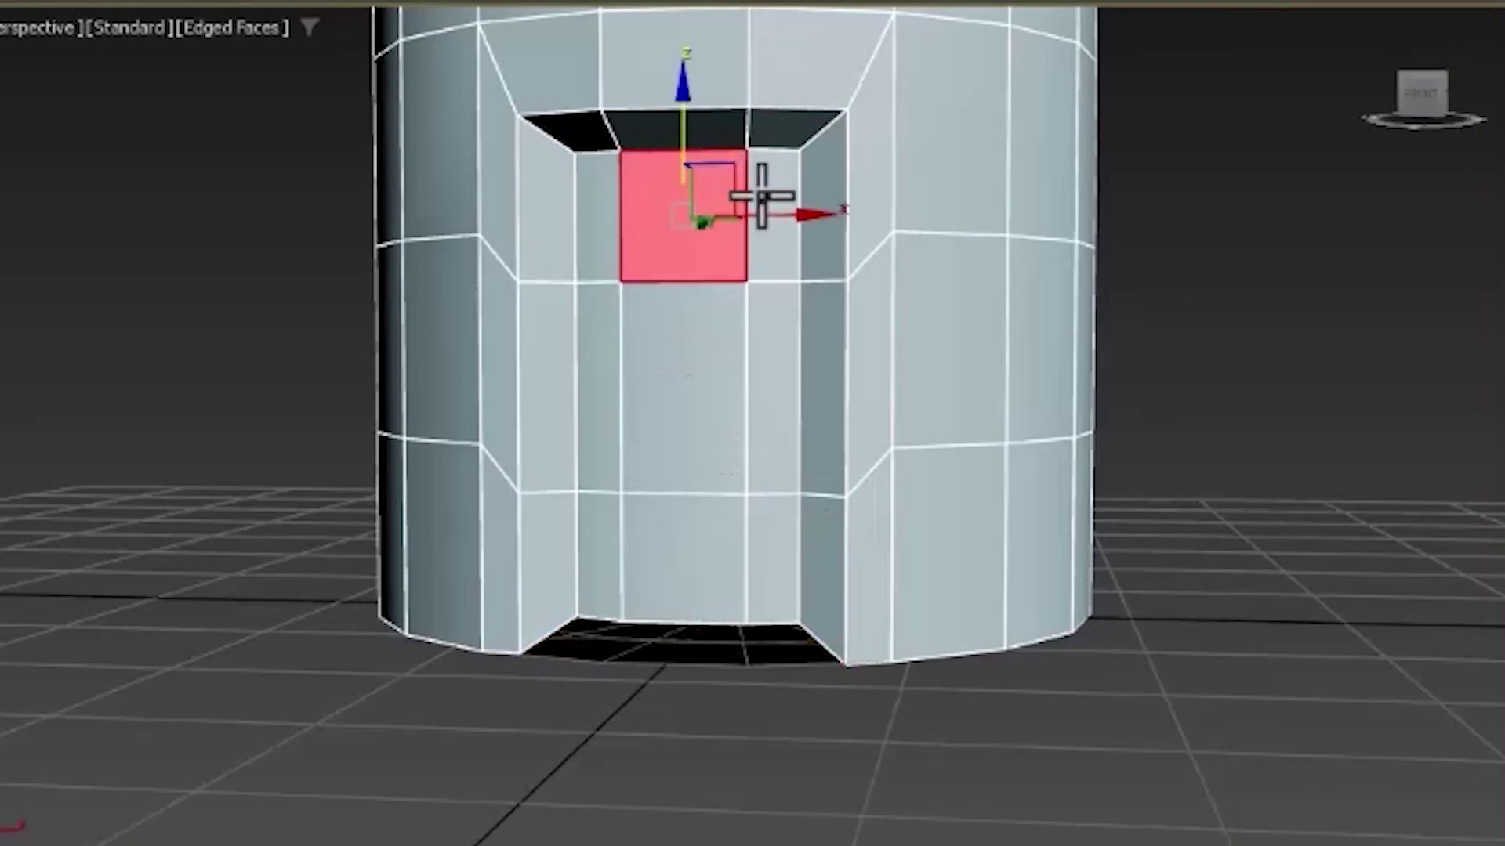
ctrl+click(766, 223)
ctrl+click(635, 235)
drag(616, 295, 580, 373)
ctrl+click(600, 379)
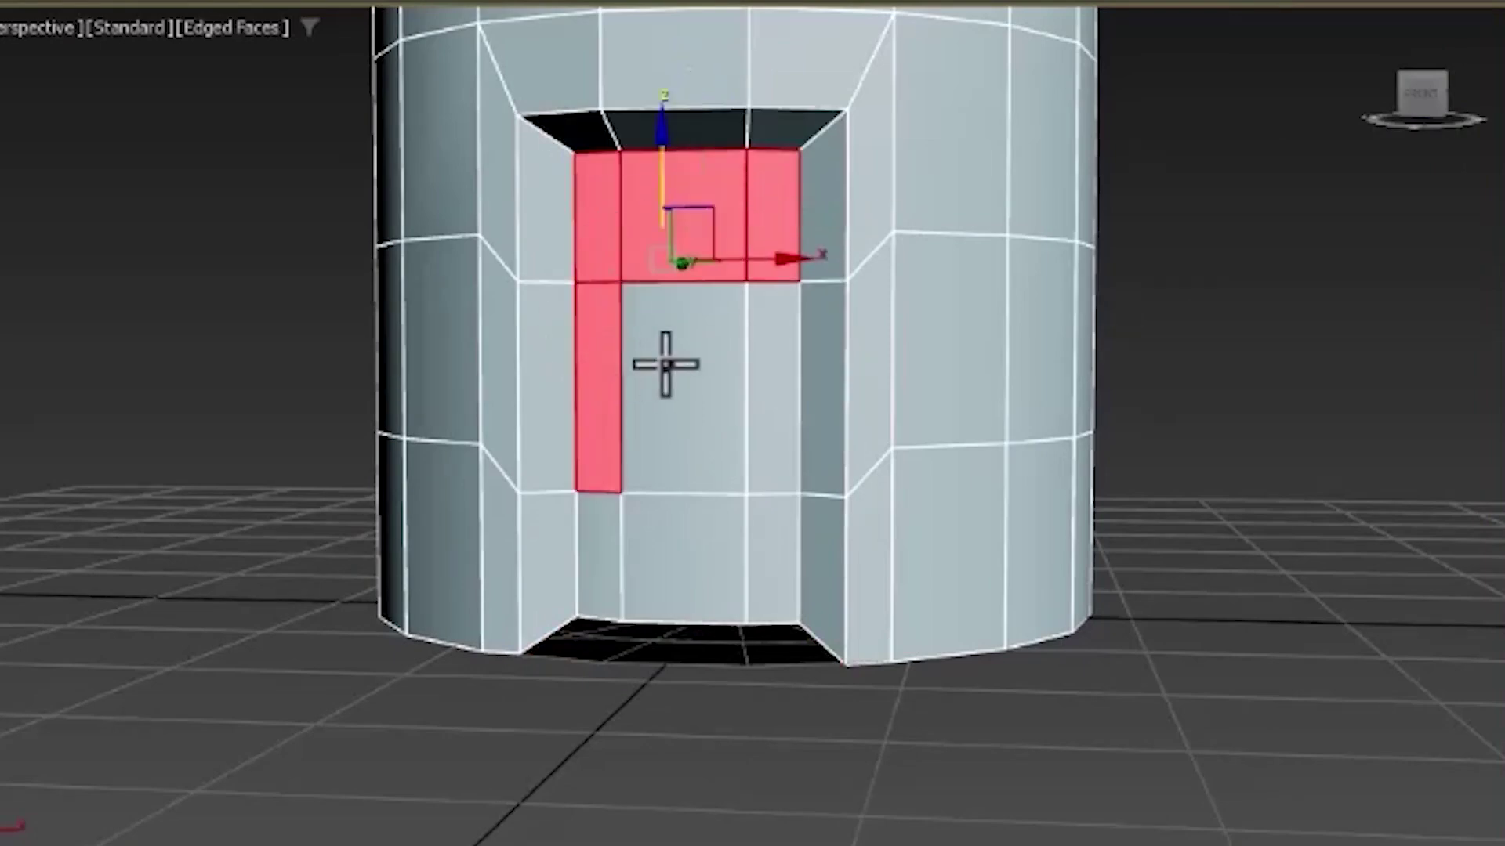
ctrl+click(671, 353)
ctrl+click(776, 343)
ctrl+click(754, 524)
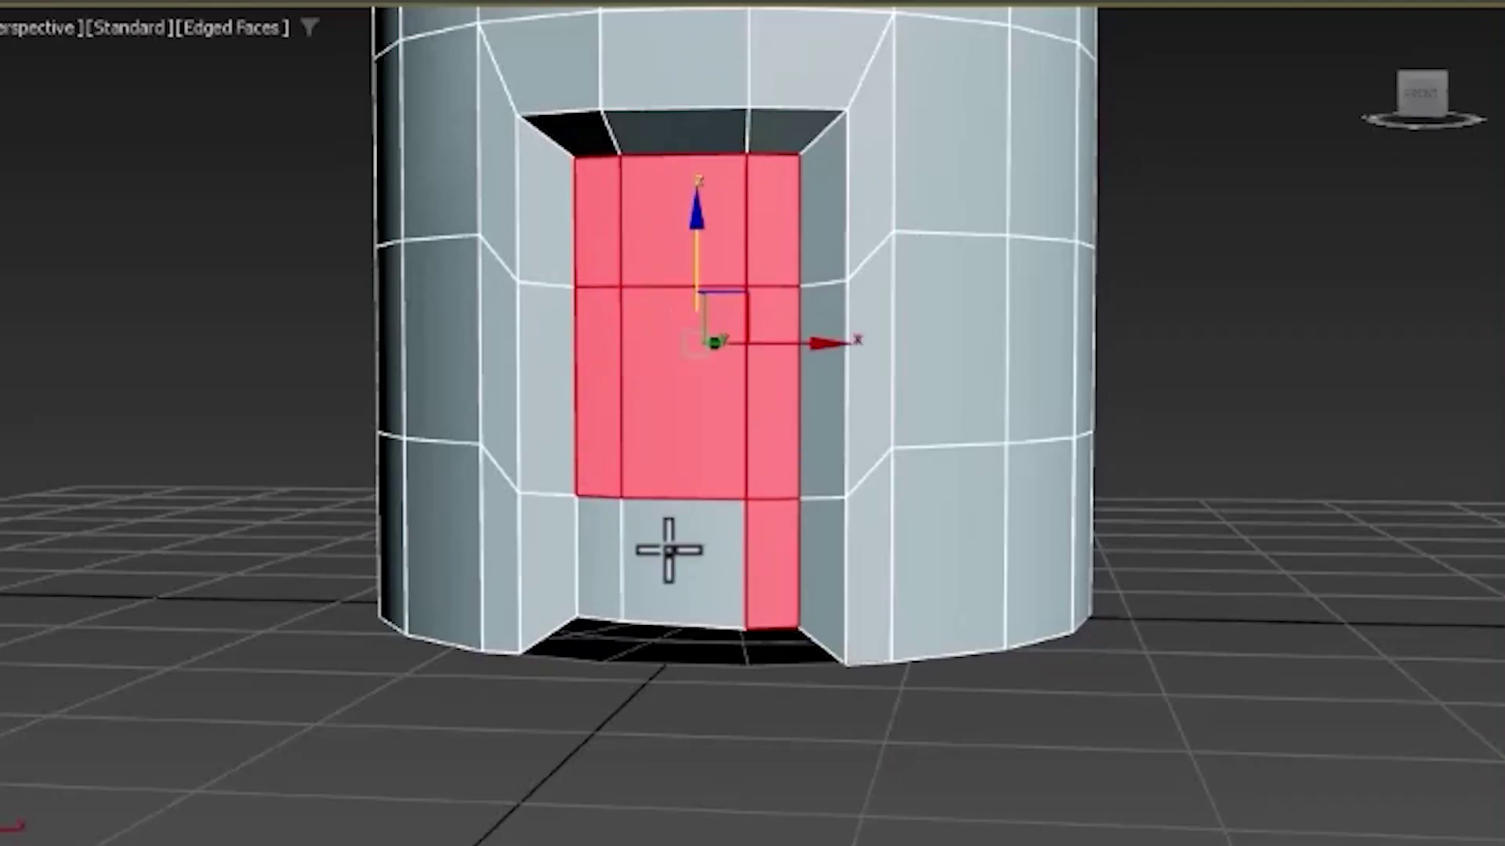
ctrl+click(675, 543)
ctrl+click(580, 538)
drag(681, 258, 676, 303)
middle_drag(587, 633, 584, 758)
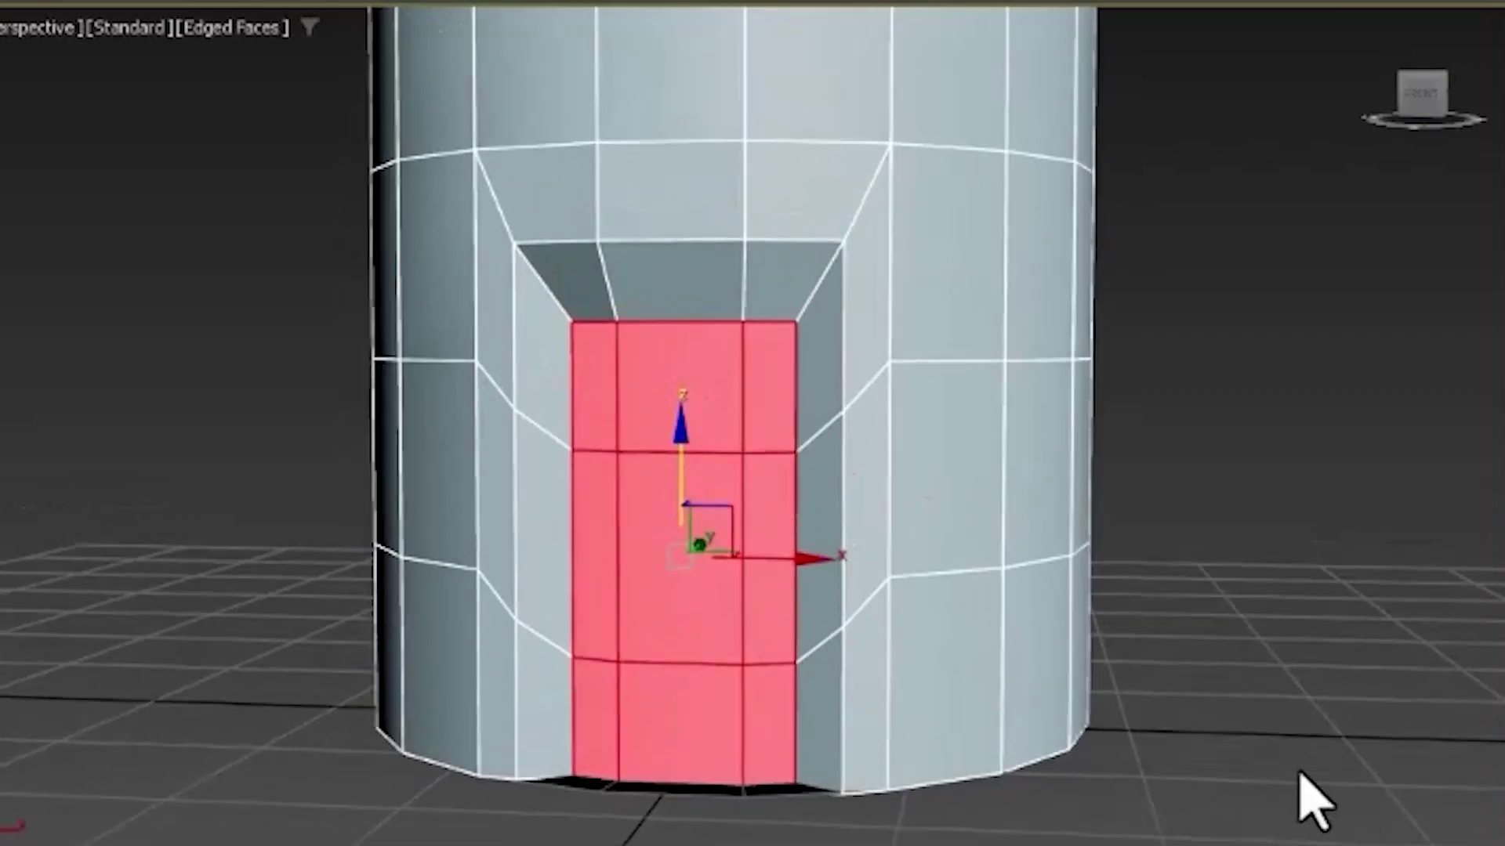
- Select the outer and middle rings of polygons on the underside of the tower
alt+middle_drag(1301, 770, 1051, 272)
click(815, 294)
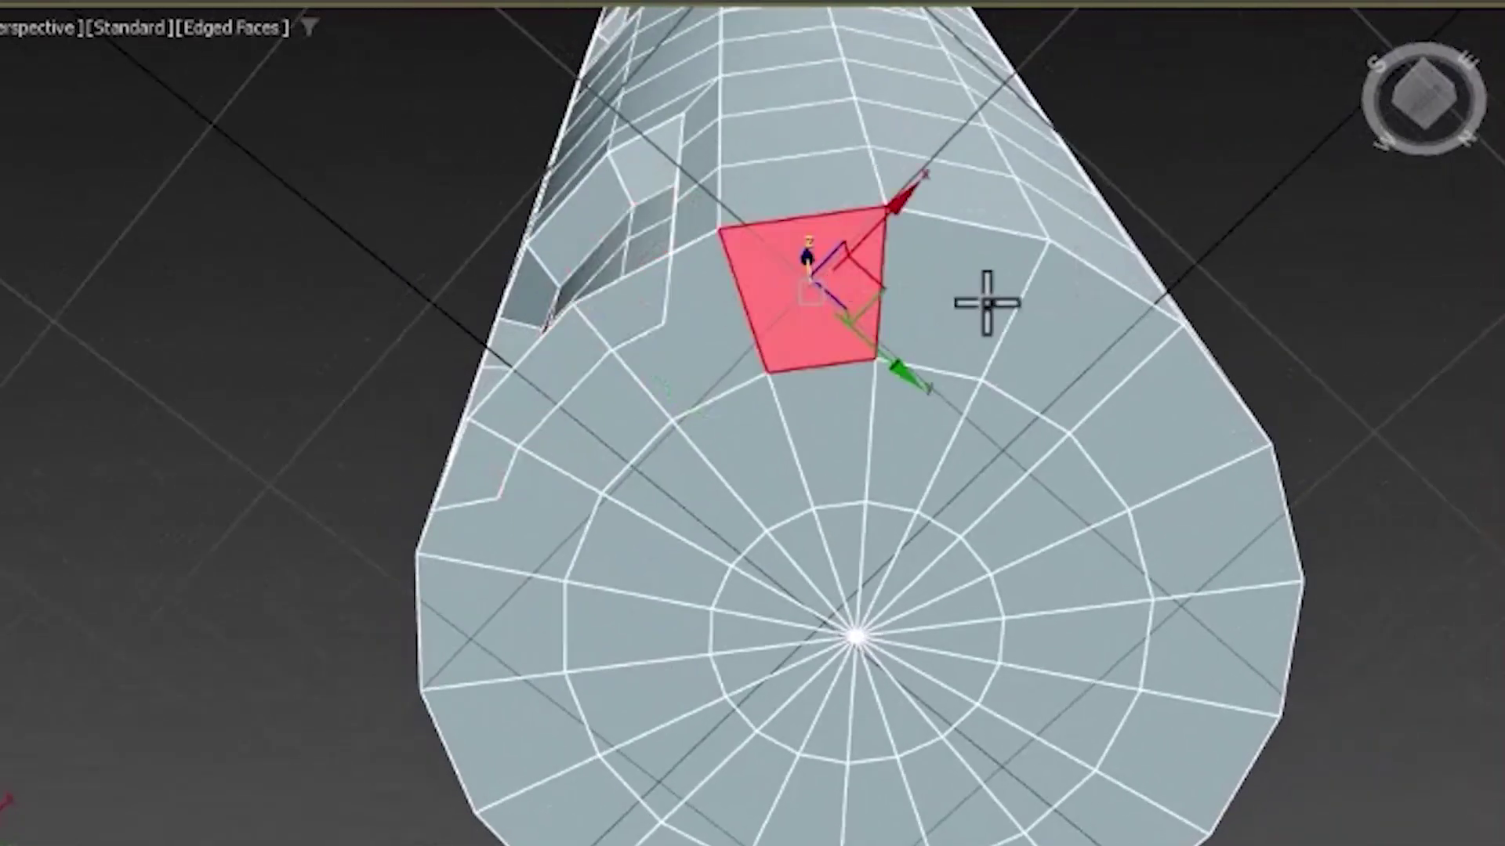
shift+click(985, 303)
ctrl+click(831, 439)
ctrl+click(913, 436)
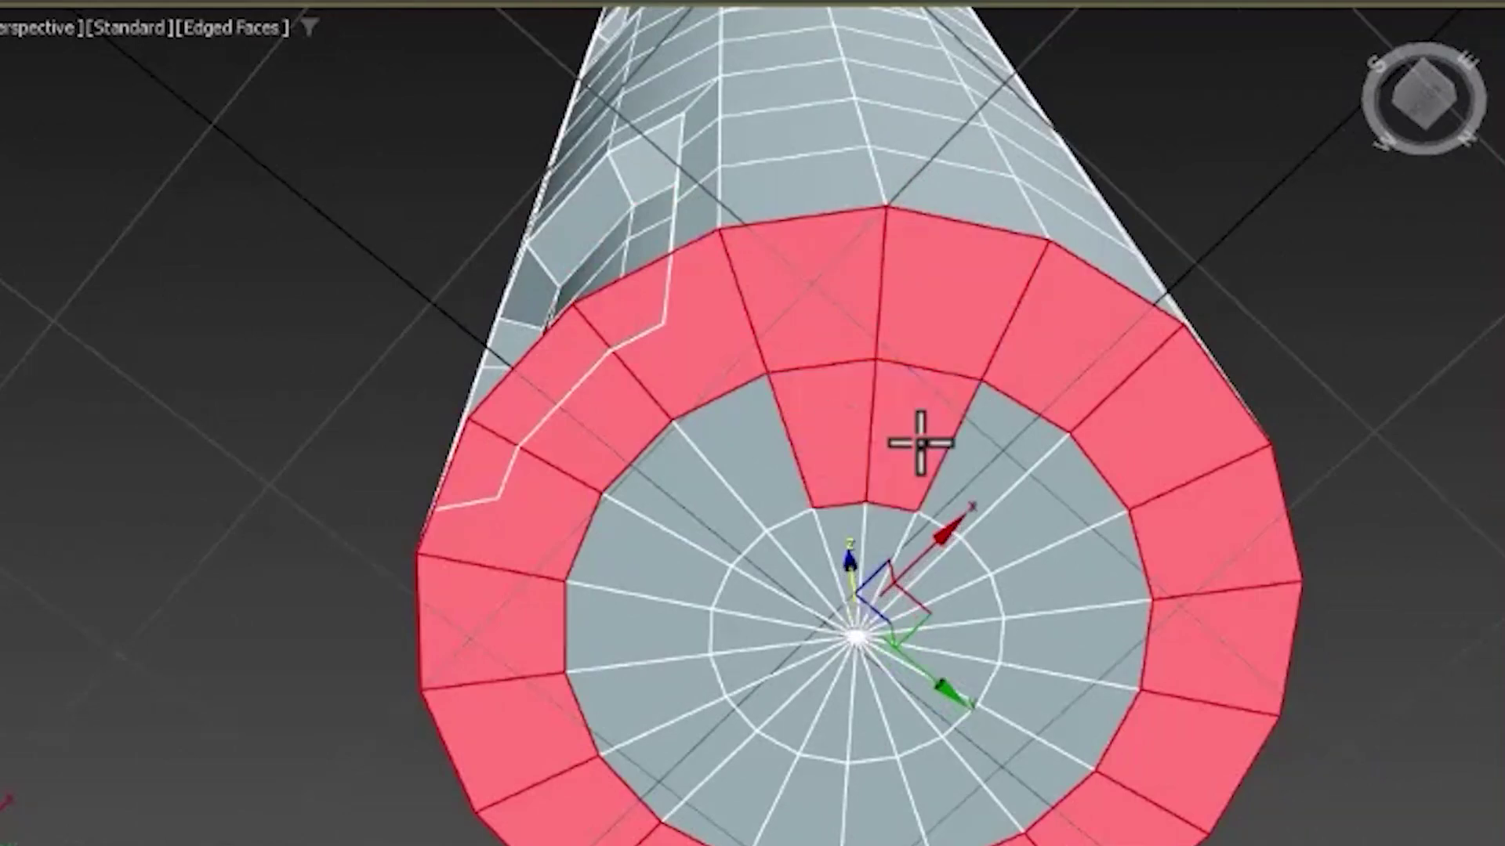
shift+click(914, 436)
- Add the remaining middle-ring polygons and all central wedges to the selection, and delete every polygon on the underside of the tower
ctrl+click(918, 544)
ctrl+click(972, 584)
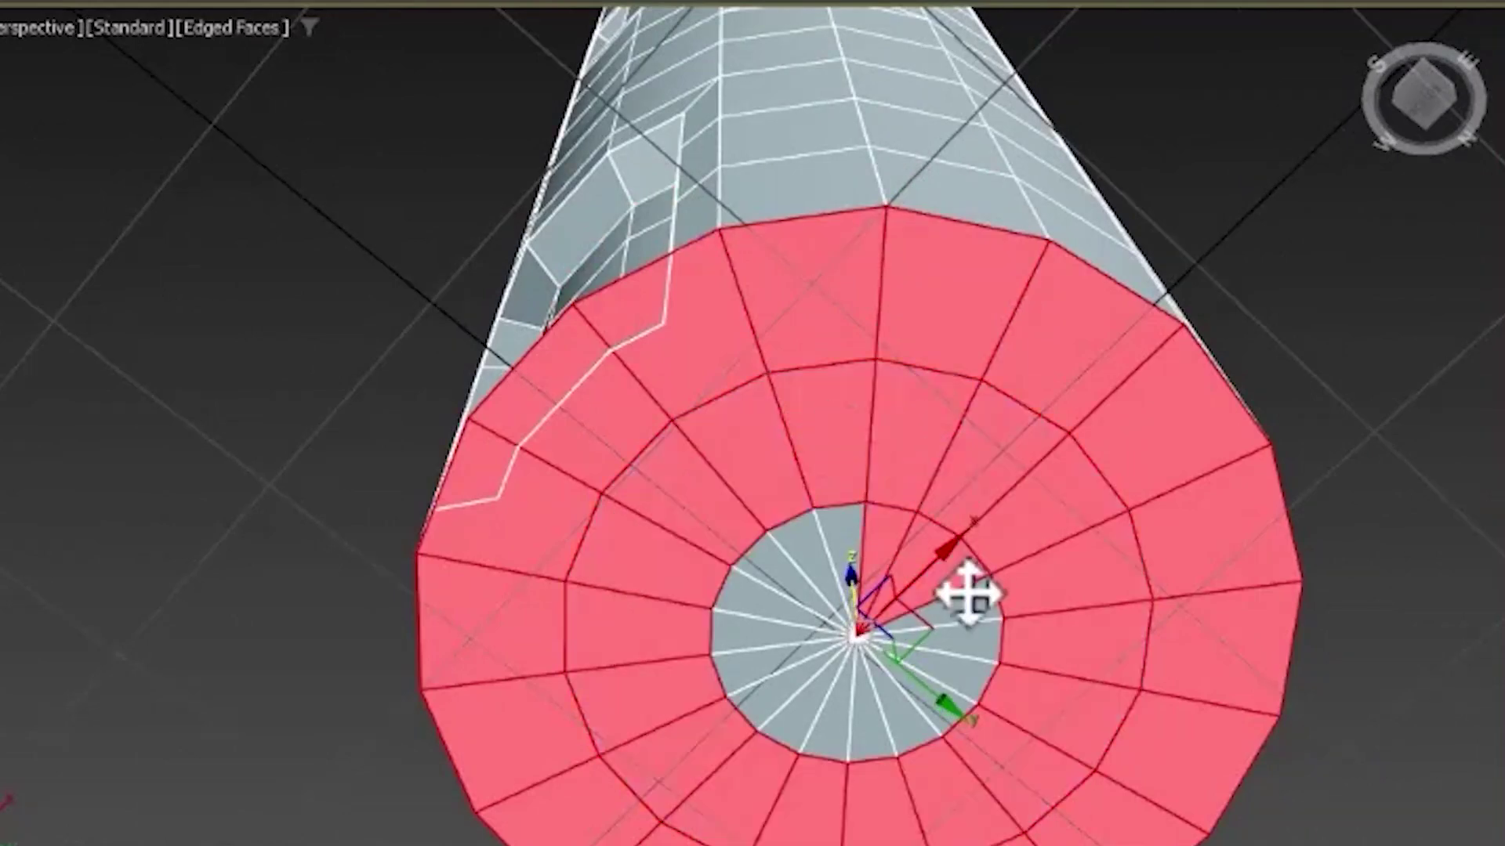
ctrl+drag(967, 594, 970, 625)
key(ctrl+z)
key(ctrl+z)
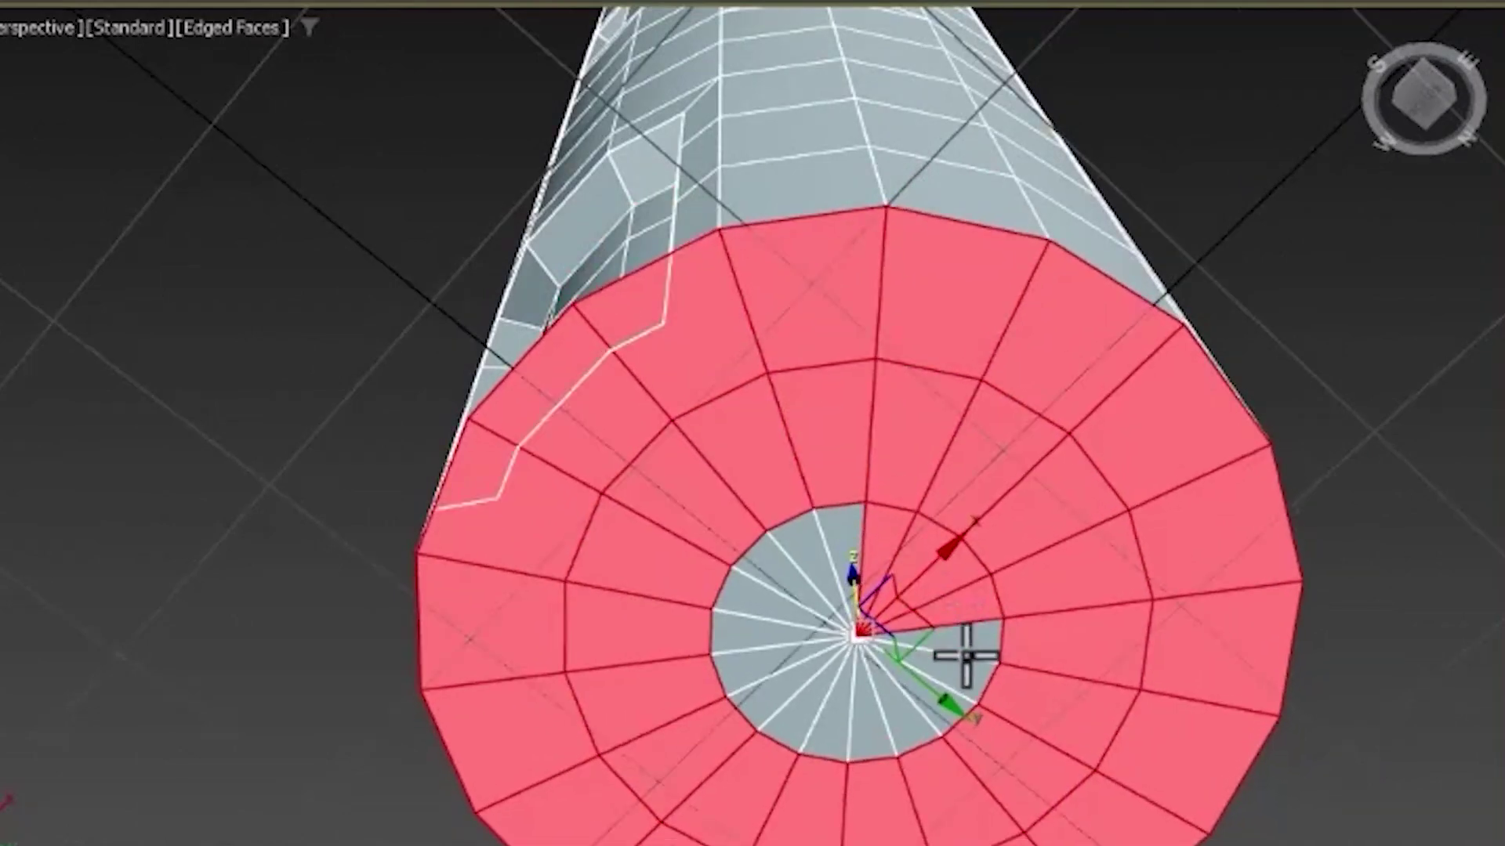
ctrl+click(966, 653)
ctrl+click(953, 677)
ctrl+click(938, 702)
ctrl+click(903, 721)
ctrl+click(869, 729)
ctrl+click(820, 731)
ctrl+click(792, 728)
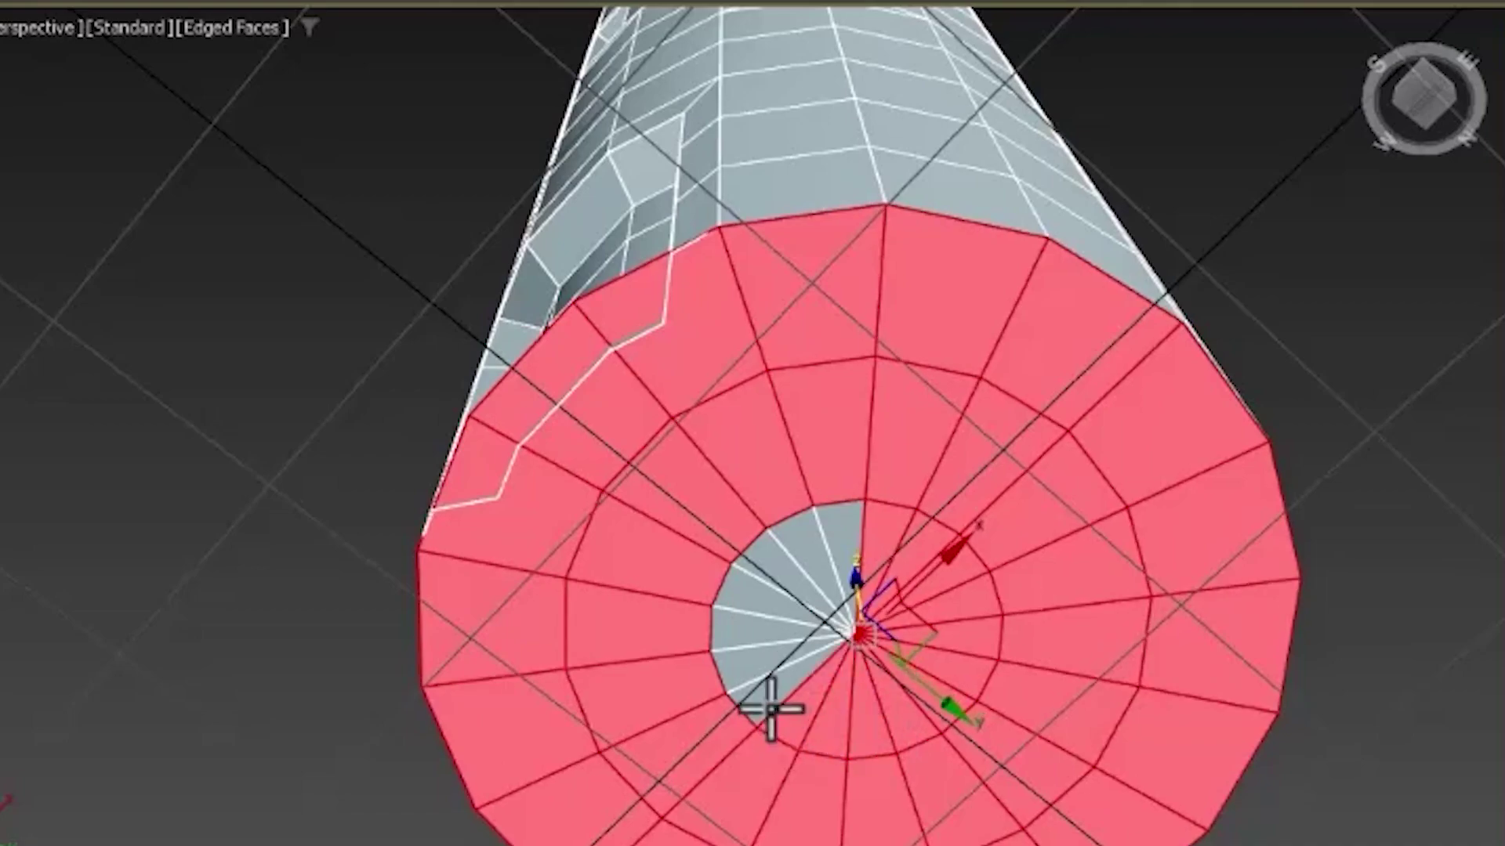
ctrl+click(766, 707)
ctrl+click(744, 671)
ctrl+click(743, 637)
ctrl+click(748, 598)
ctrl+click(798, 554)
ctrl+click(829, 536)
ctrl+click(780, 558)
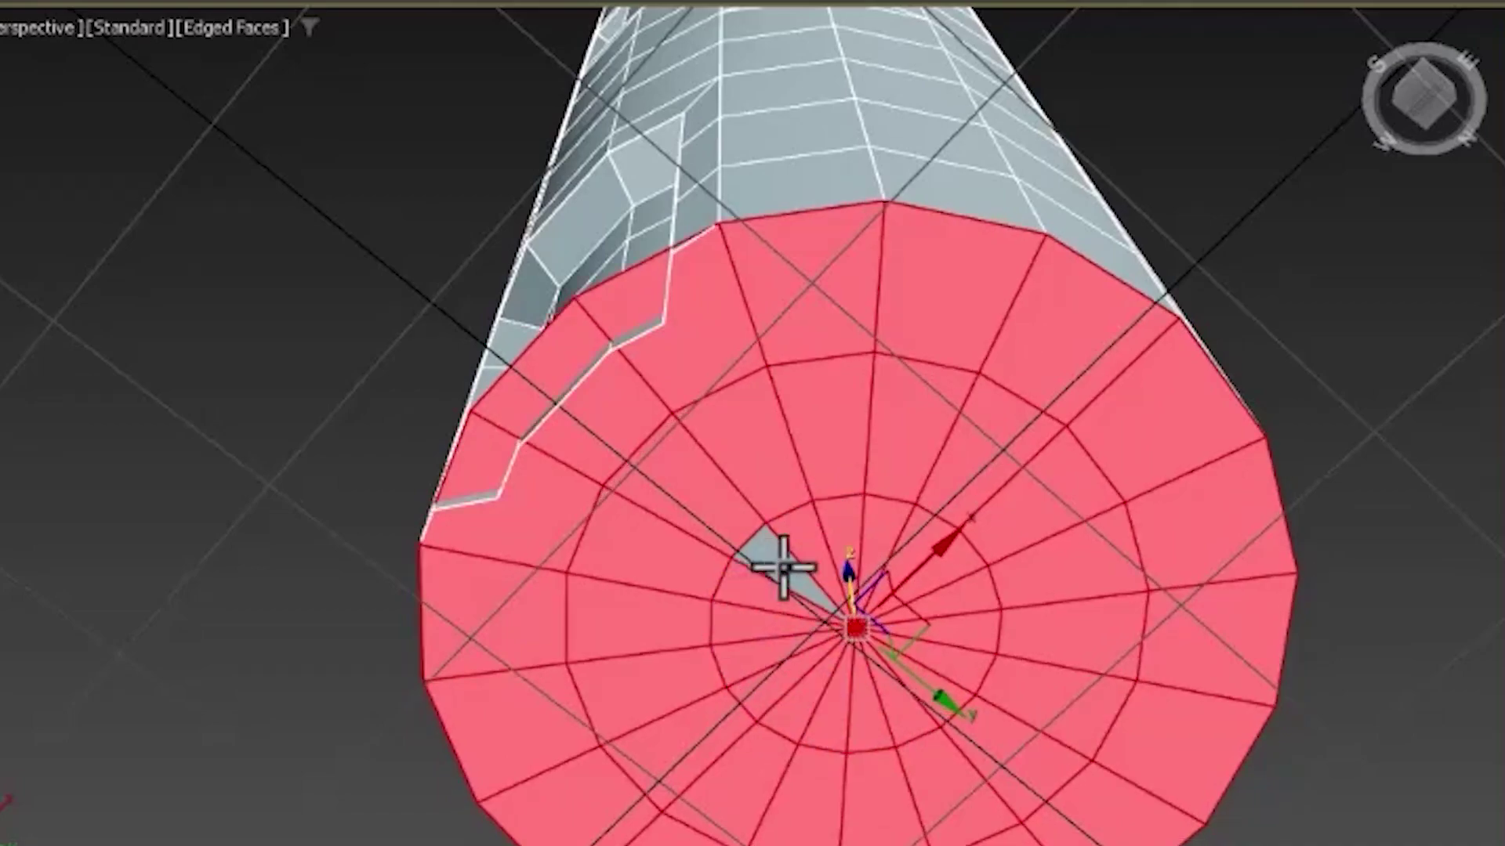
key(Delete)
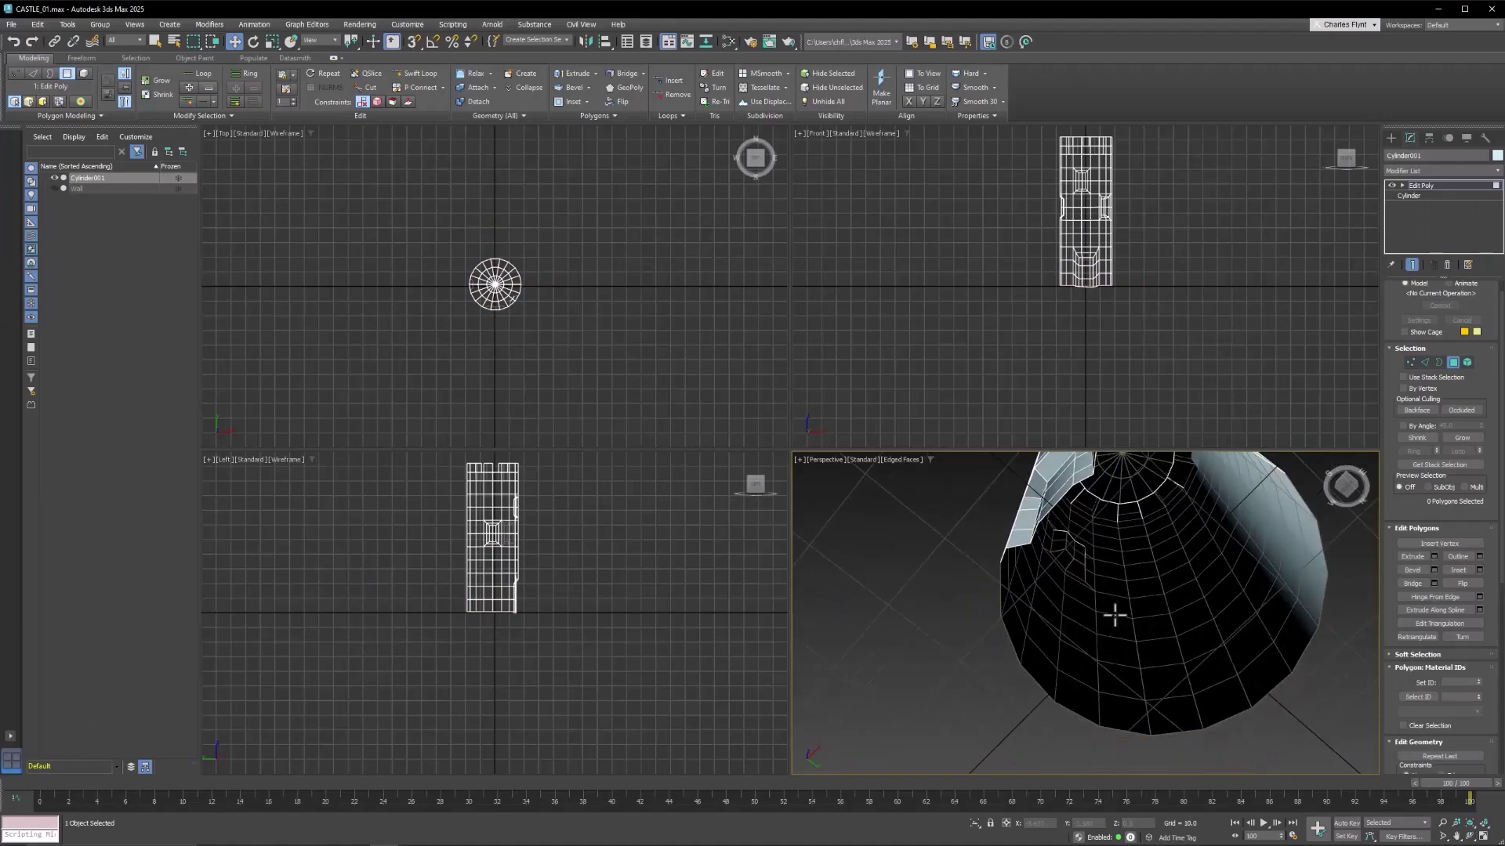
alt+middle_drag(1115, 615, 1111, 696)
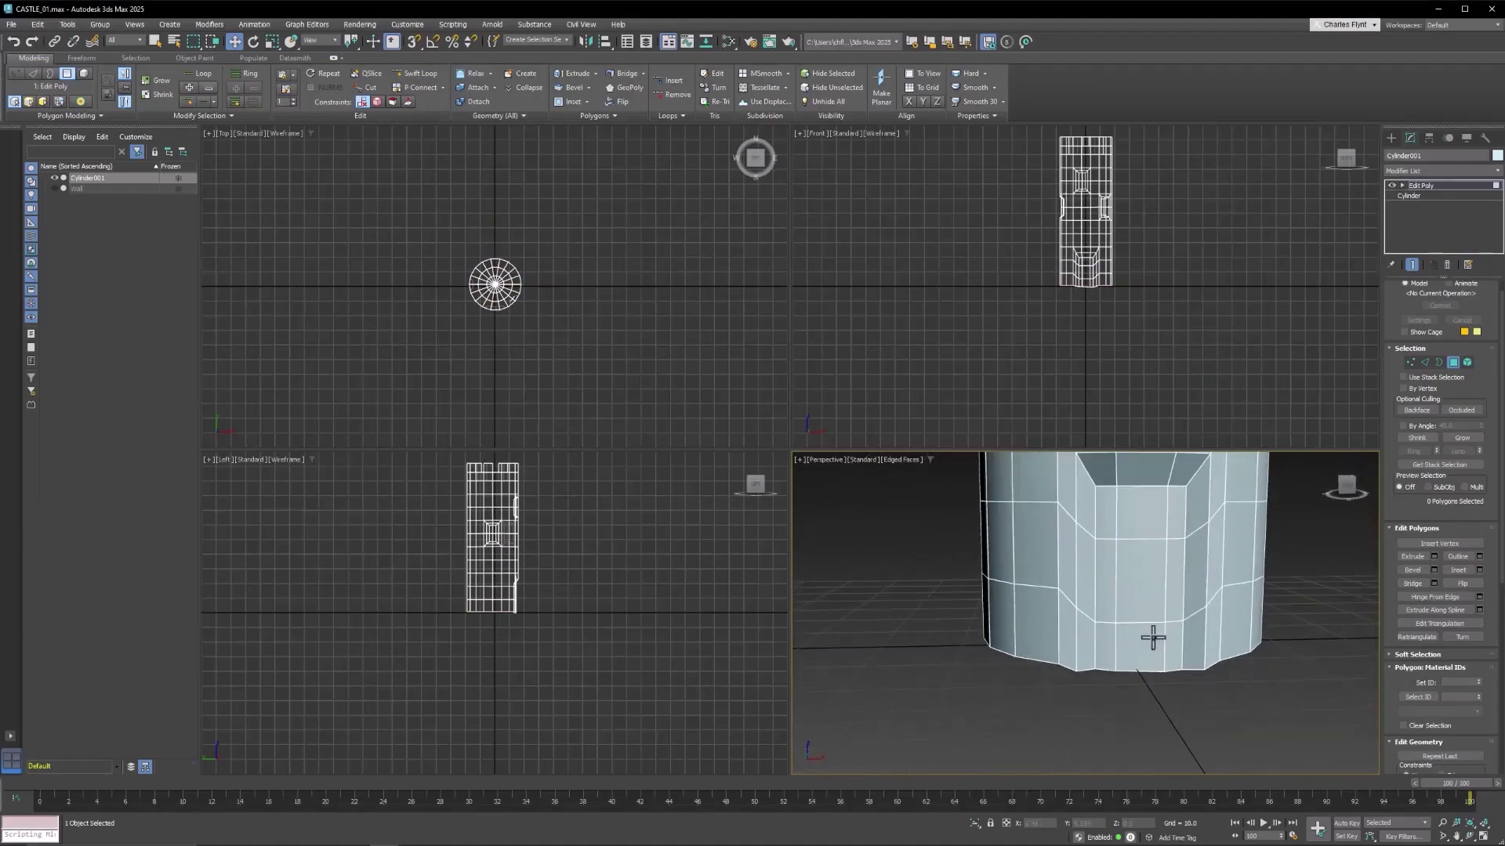
scroll(1152, 635, down, 6)
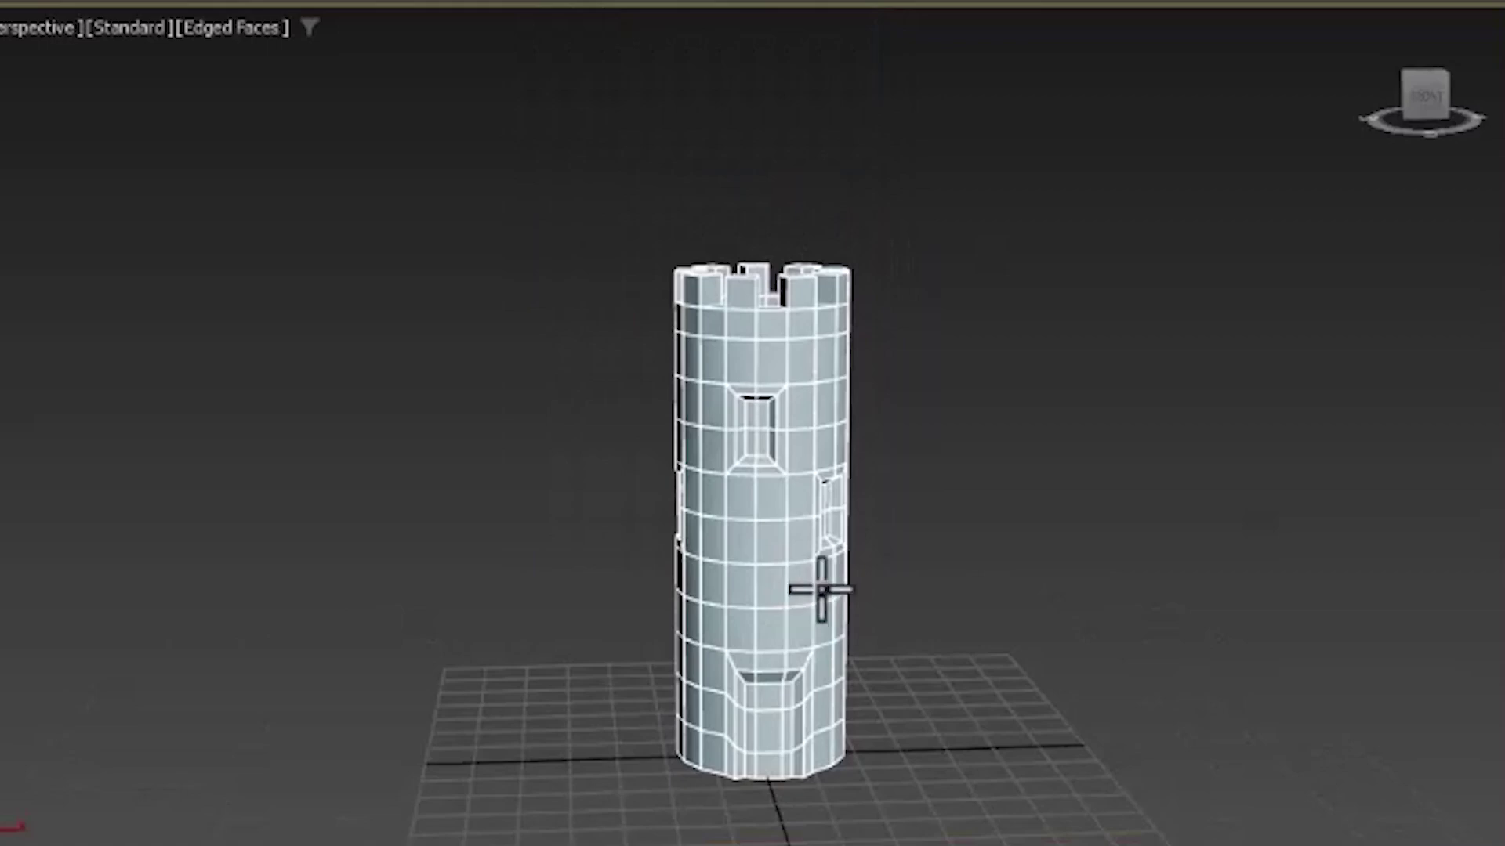
alt+middle_drag(1005, 611, 835, 594)
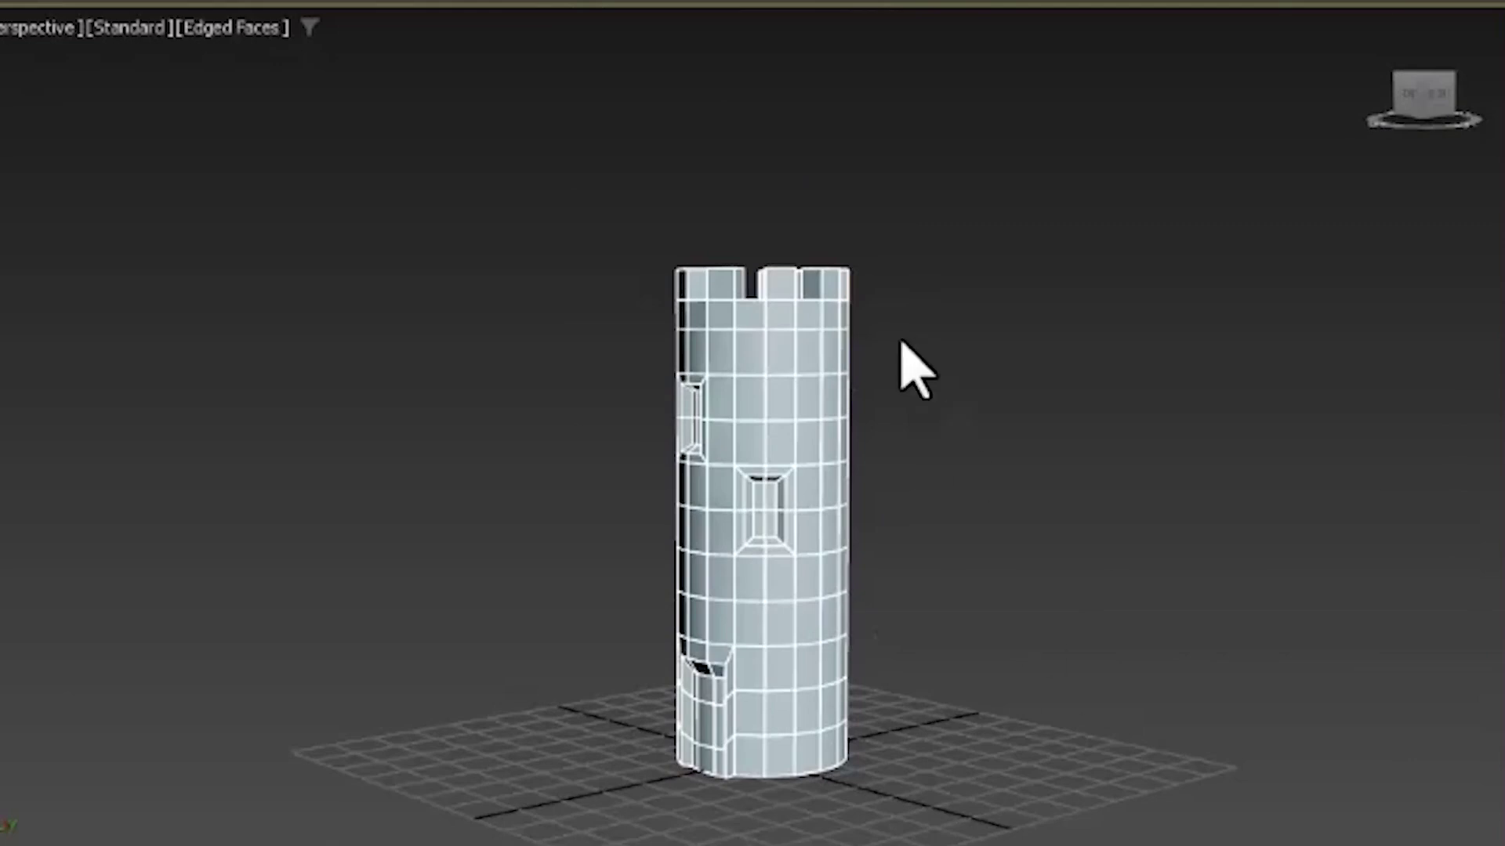
middle_drag(902, 344, 855, 349)
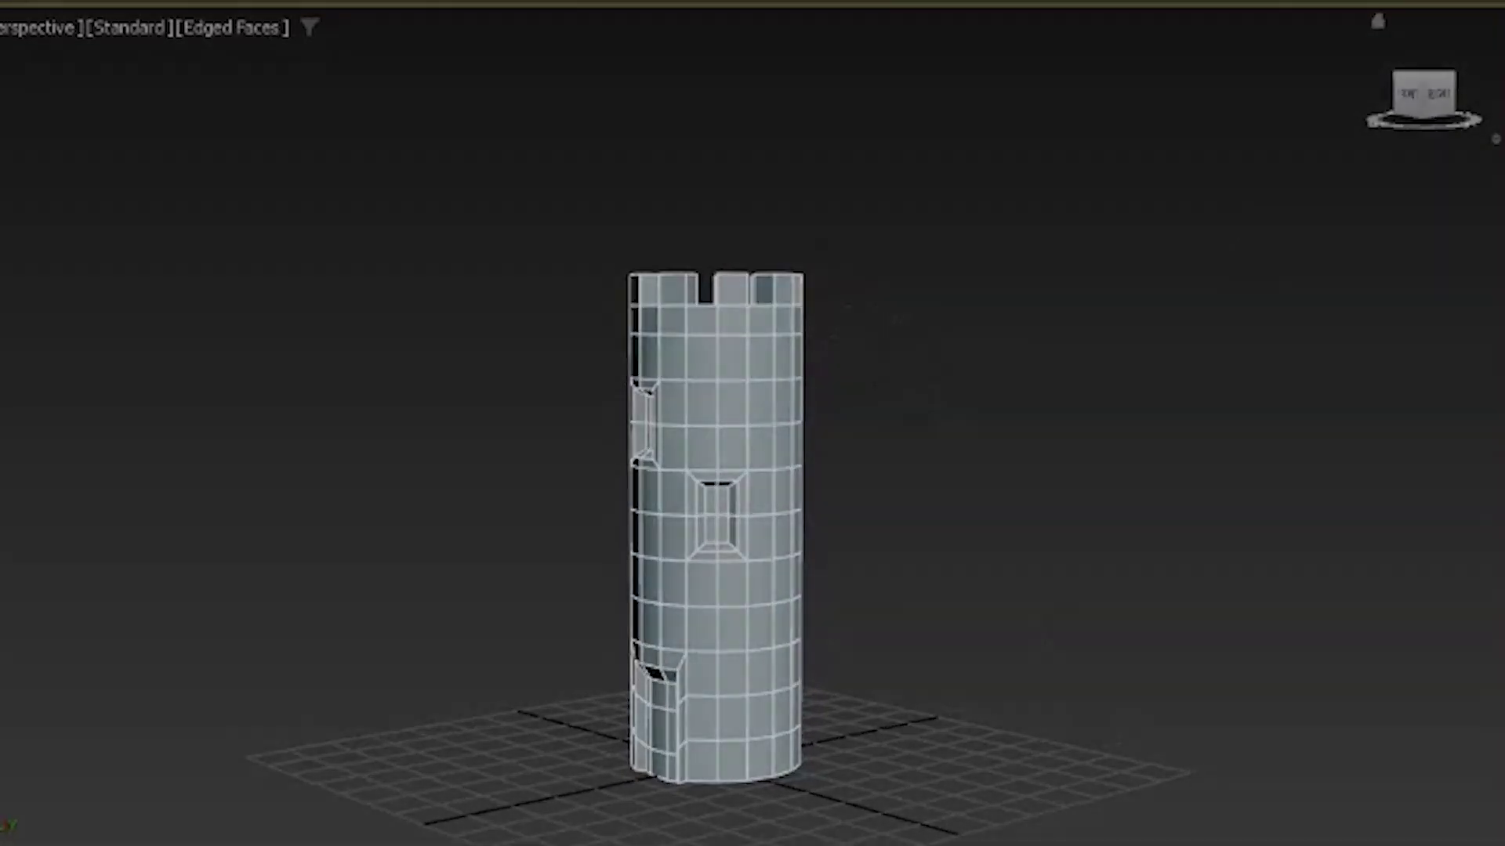